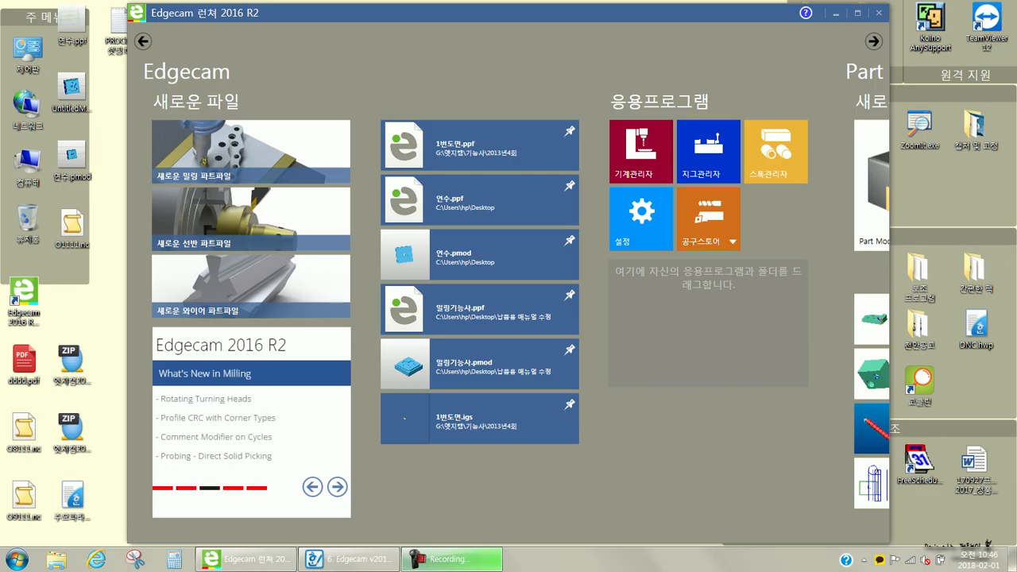
# Start a new model in Part Modeler from the Edgecam launcher
pyautogui.click(874, 41)
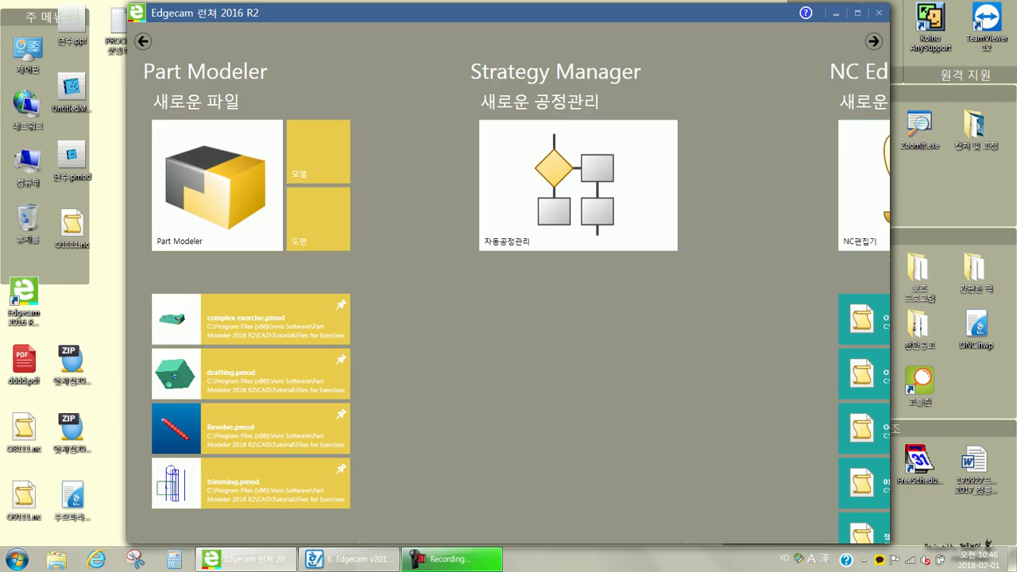
pyautogui.click(217, 185)
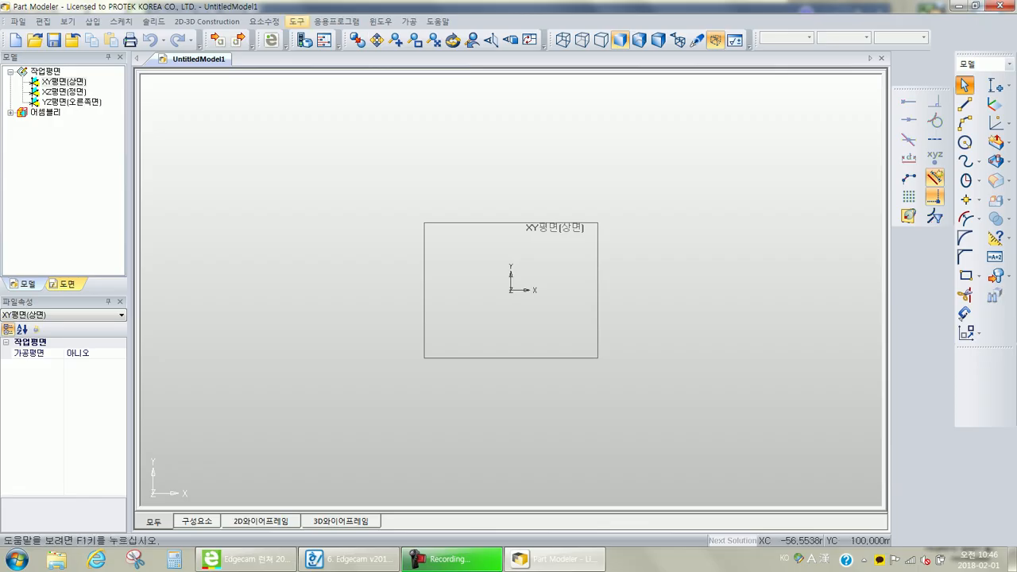
# Review the units and general settings in the system options, leaving them as they are
pyautogui.click(296, 21)
pyautogui.moveTo(326, 50)
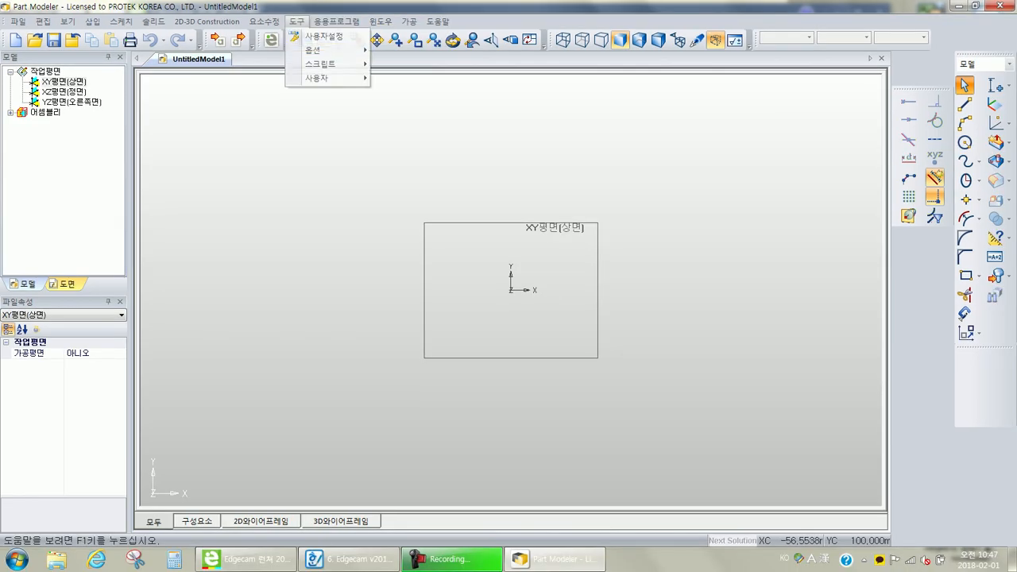
pyautogui.click(401, 65)
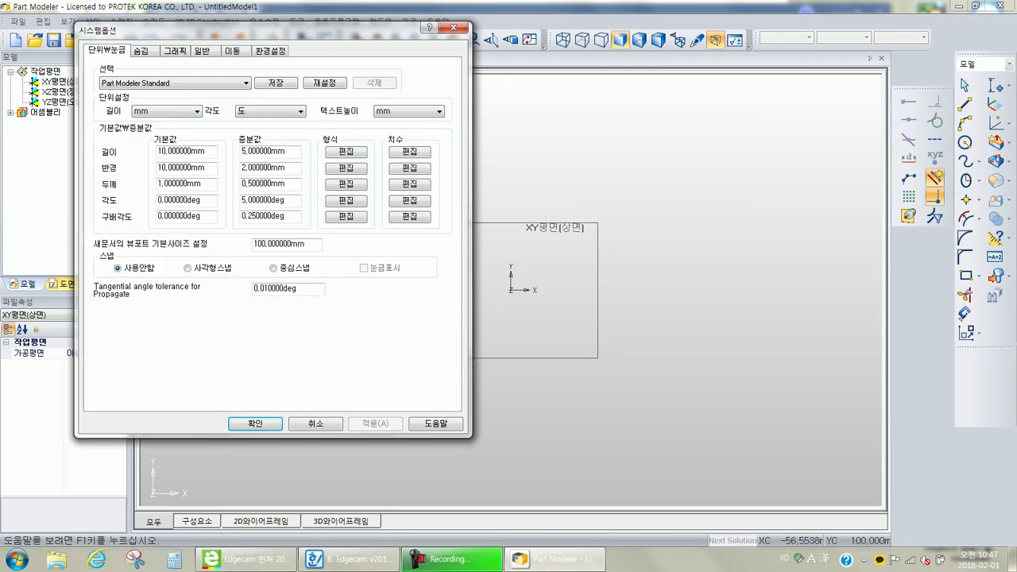
pyautogui.click(202, 50)
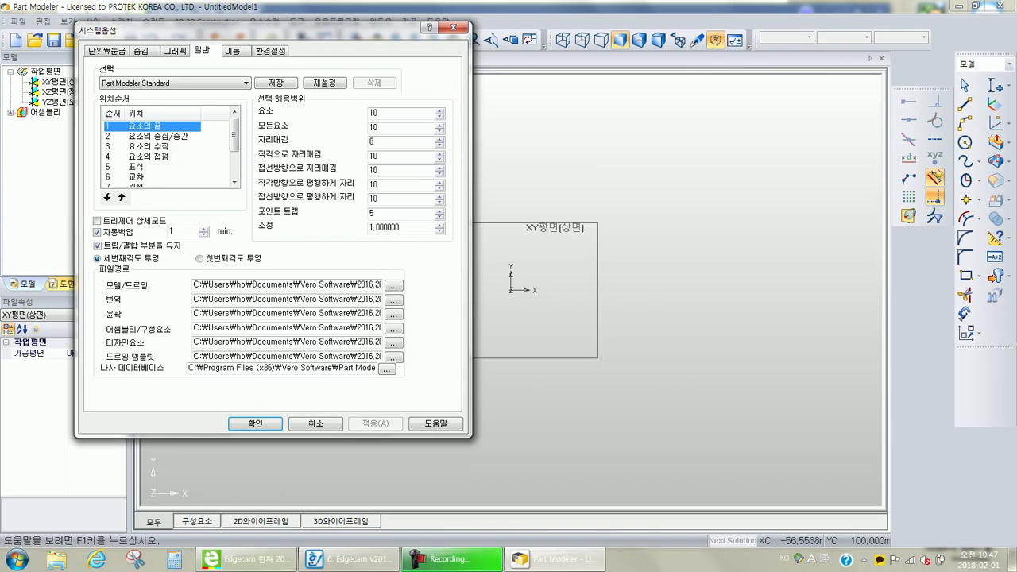
pyautogui.click(315, 424)
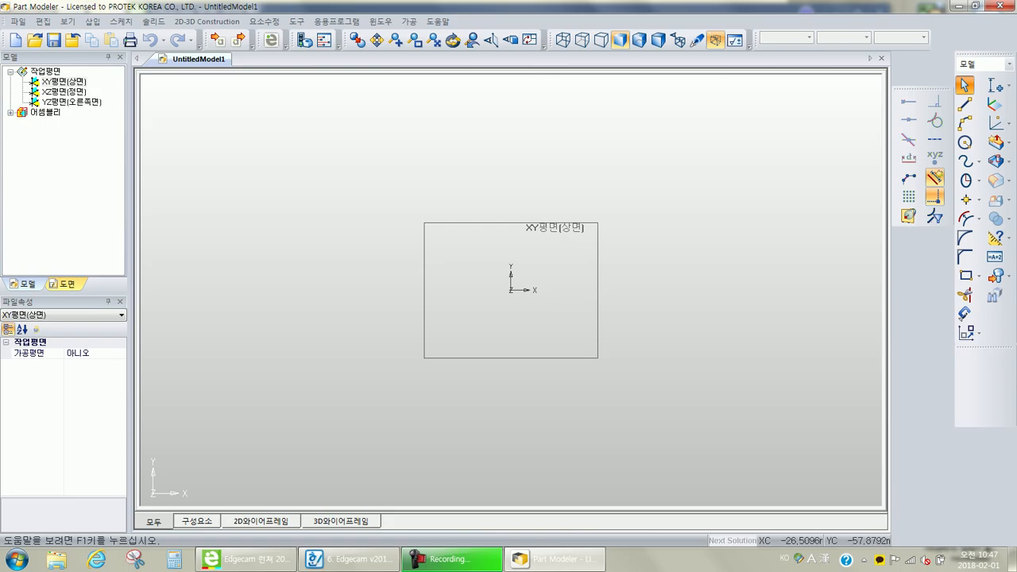
# Draw a rectangle 70 mm wide and 69 mm high on the XY plane with its first corner at the origin
pyautogui.moveTo(611, 288); pyautogui.dragTo(550, 334, button='middle')
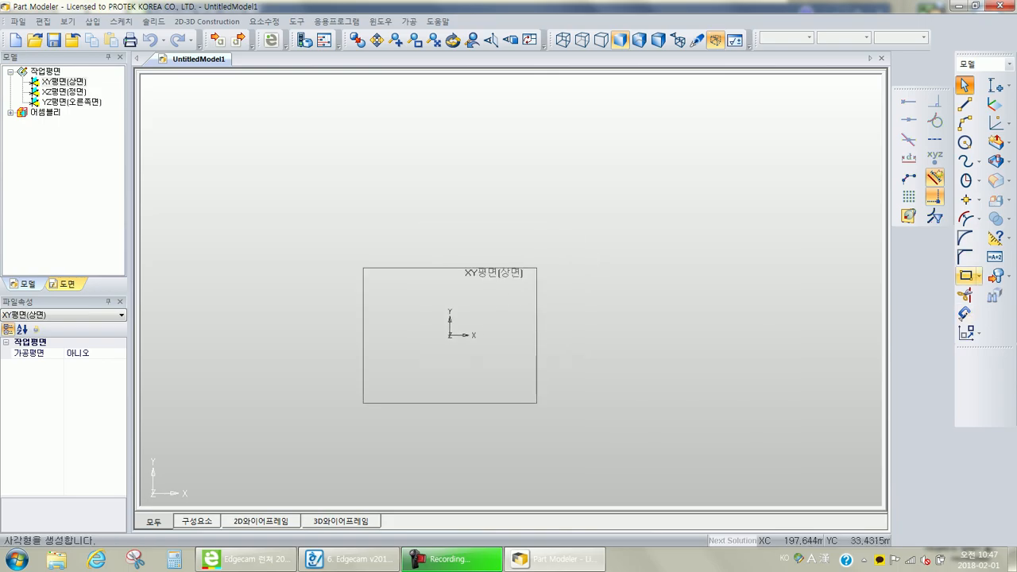
pyautogui.click(966, 276)
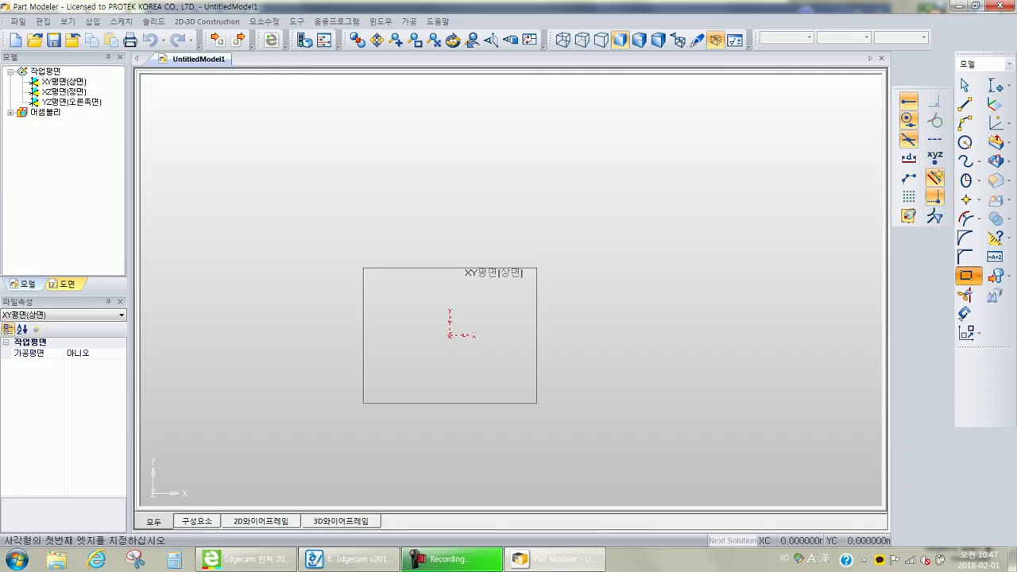
pyautogui.click(449, 334)
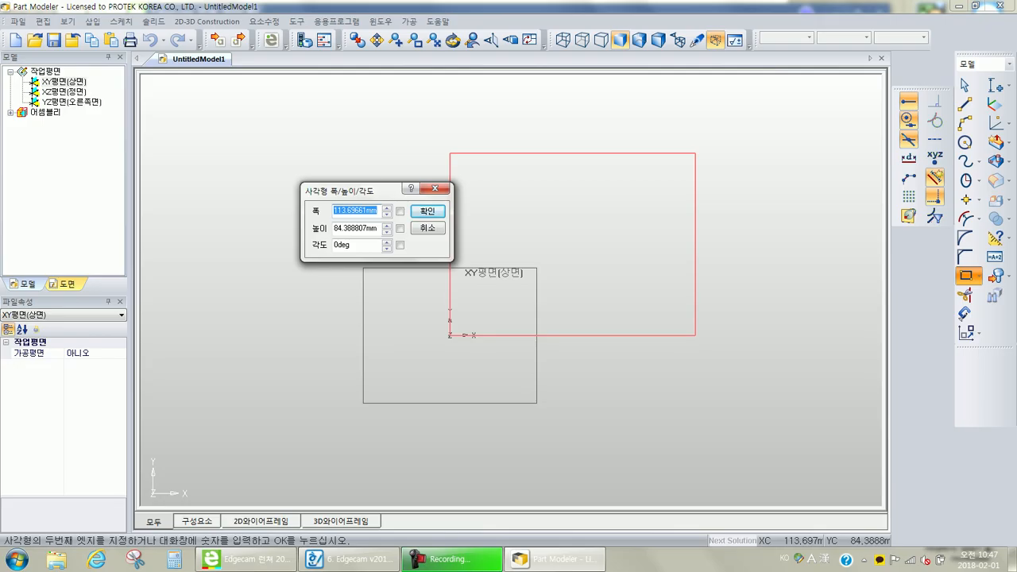
pyautogui.write('70')
pyautogui.press('Tab')
pyautogui.write('84')
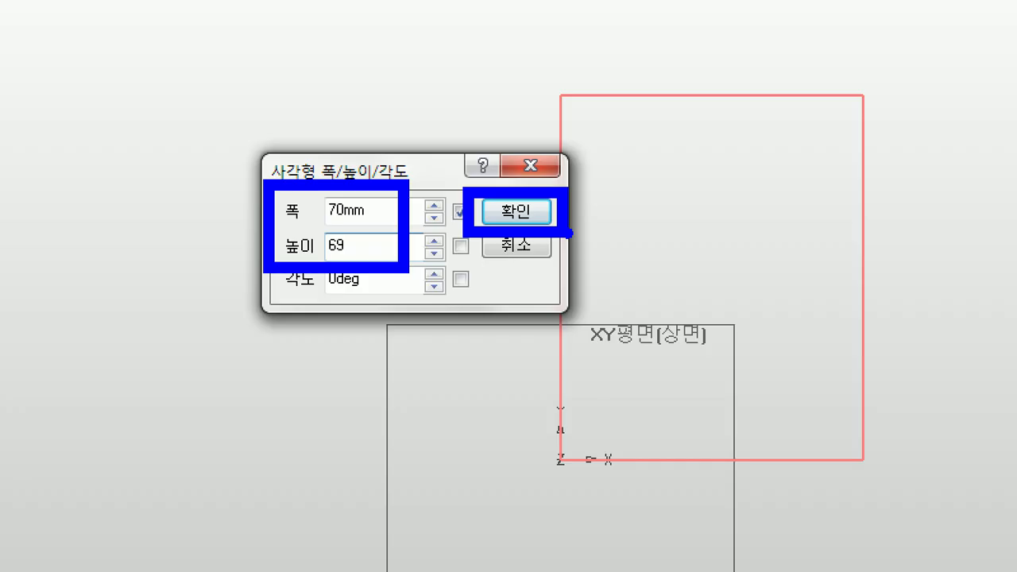
pyautogui.press('Return')
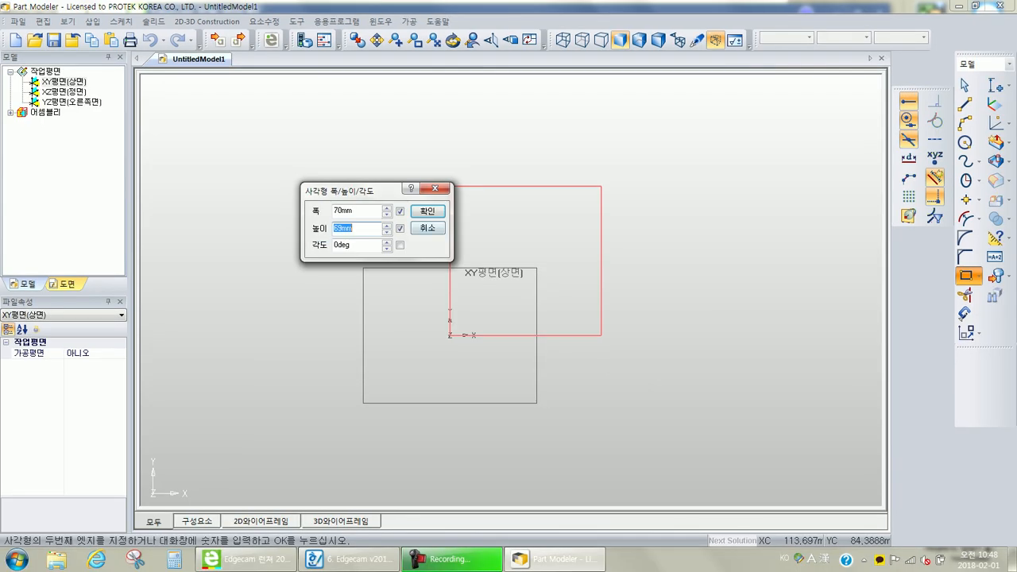
pyautogui.press('Return')
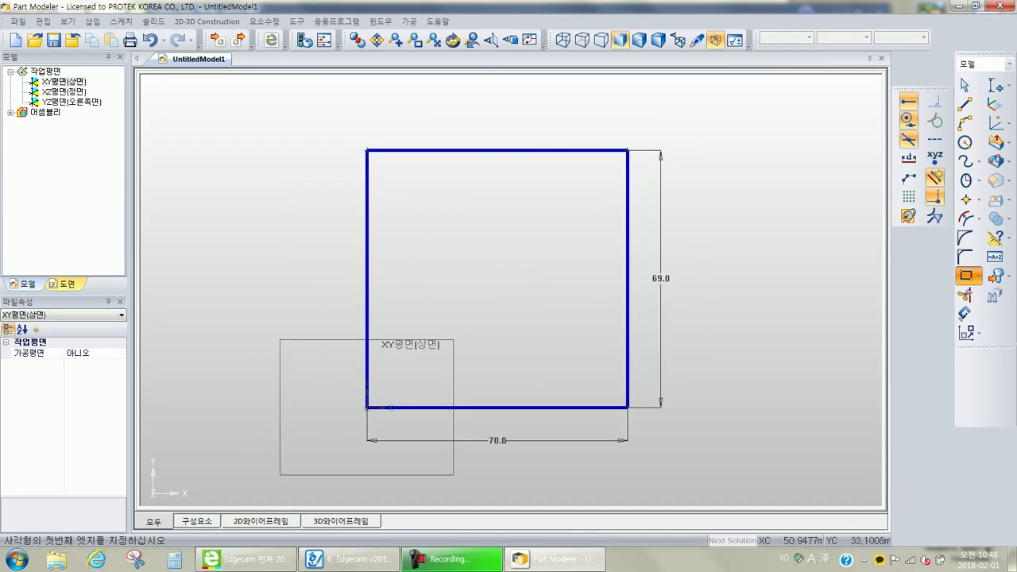
# Switch to the Hangul drawing document and examine the top view for the part's overall height, marking 69 beside it
pyautogui.click(350, 560)
pyautogui.scroll(-2, 590, 318)
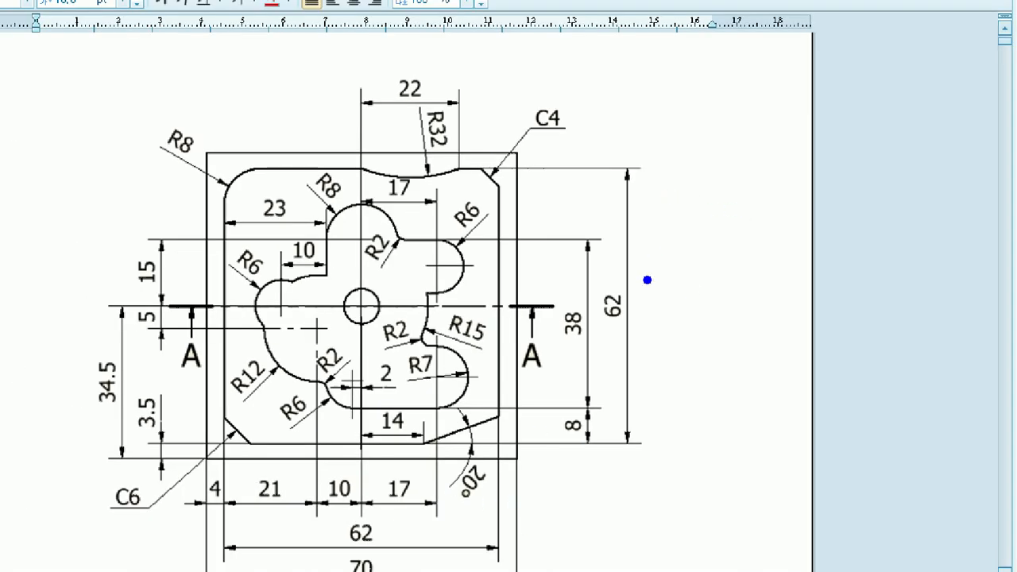
pyautogui.moveTo(652, 297); pyautogui.dragTo(645, 324)
pyautogui.moveTo(693, 300)
pyautogui.mouseDown()
pyautogui.moveTo(681, 305)
pyautogui.moveTo(692, 341)
pyautogui.mouseUp()
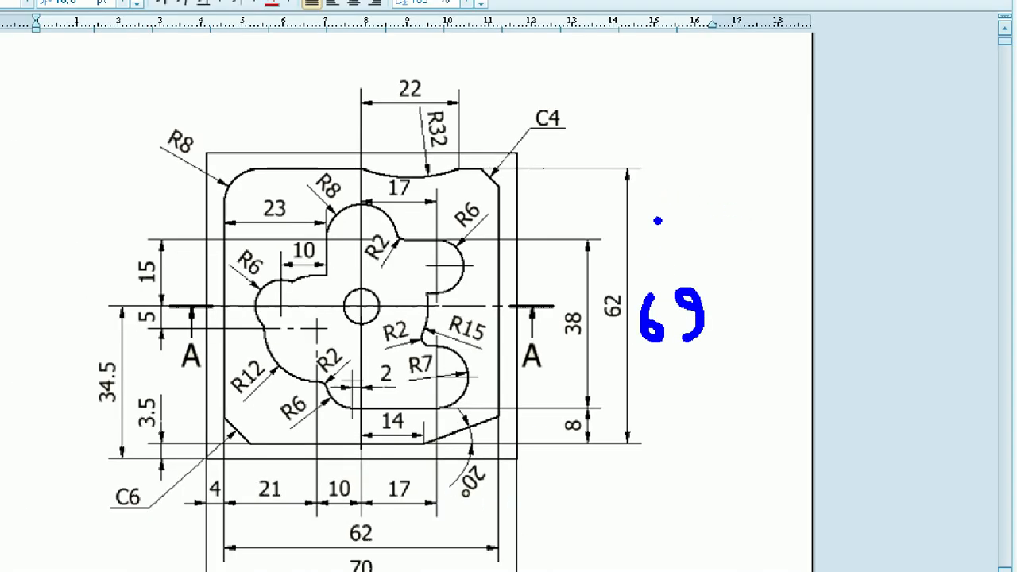
pyautogui.moveTo(621, 149); pyautogui.dragTo(704, 151)
pyautogui.moveTo(600, 461); pyautogui.dragTo(694, 472)
pyautogui.click(679, 453)
pyautogui.hotkey('ctrl', 'z')
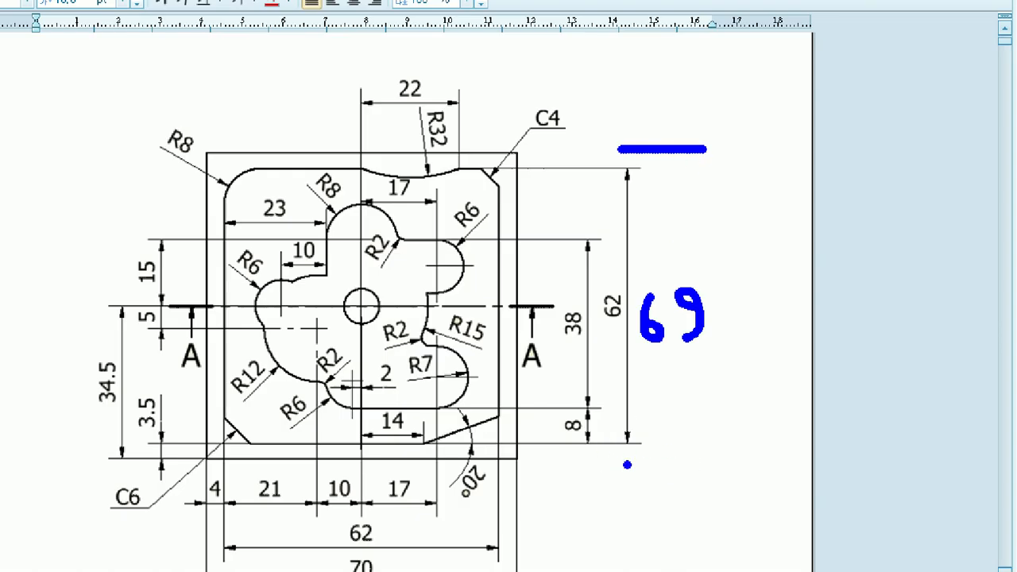
pyautogui.moveTo(625, 466); pyautogui.dragTo(712, 465)
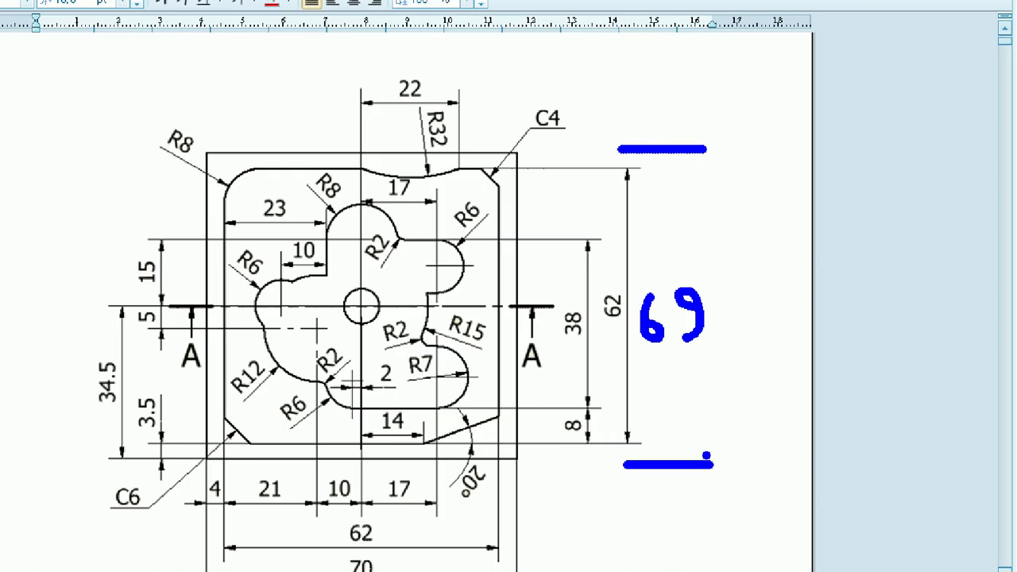
pyautogui.press('Escape')
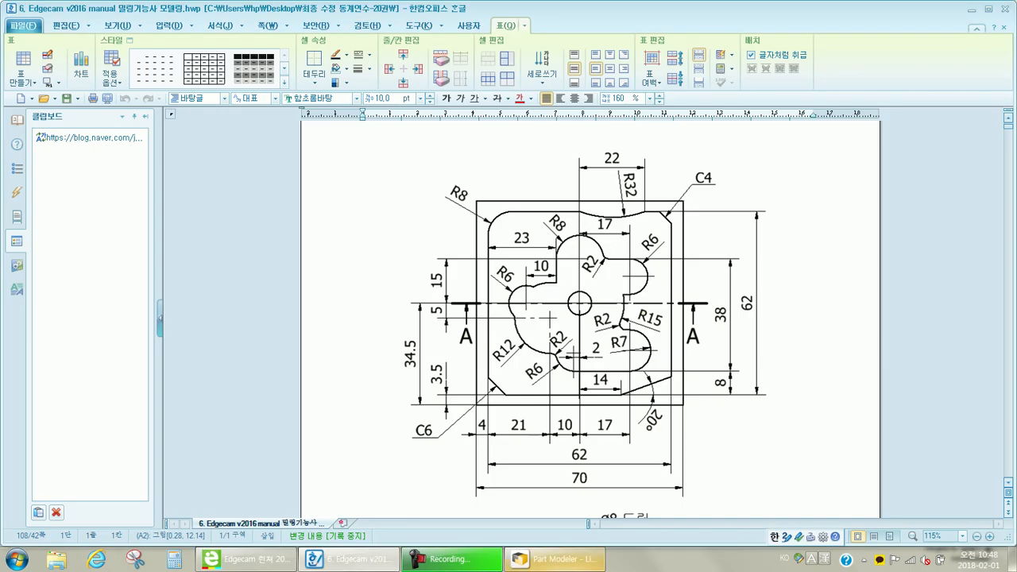
# Switch back to Part Modeler and extrude the rectangle 16 mm downward as a new component
pyautogui.click(558, 561)
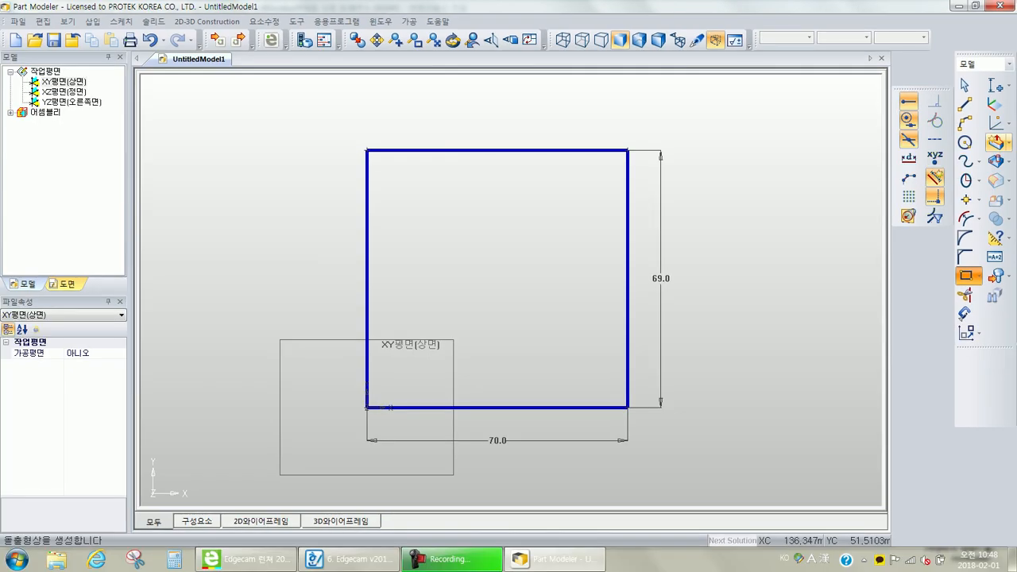
pyautogui.click(996, 142)
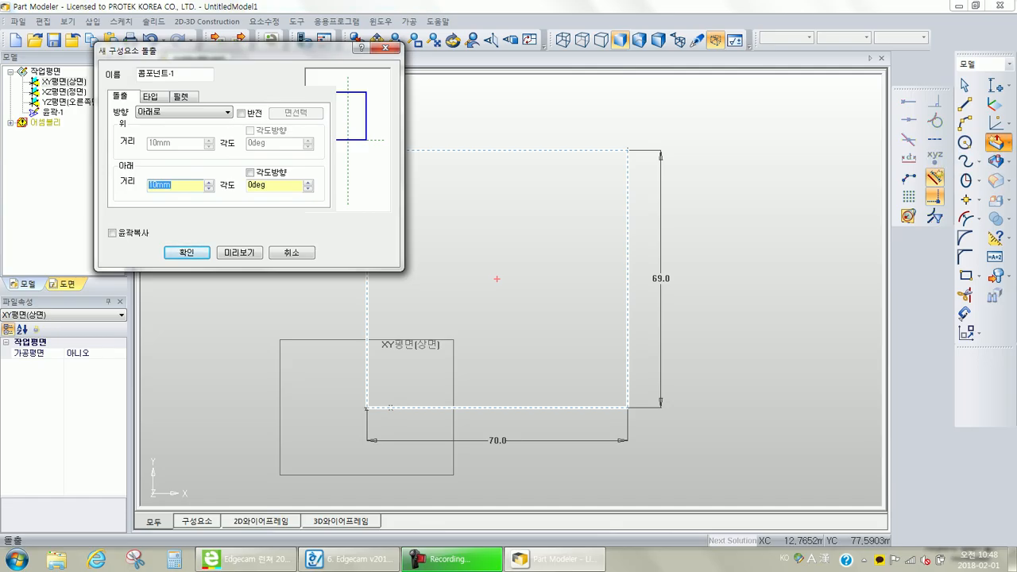
pyautogui.write('16')
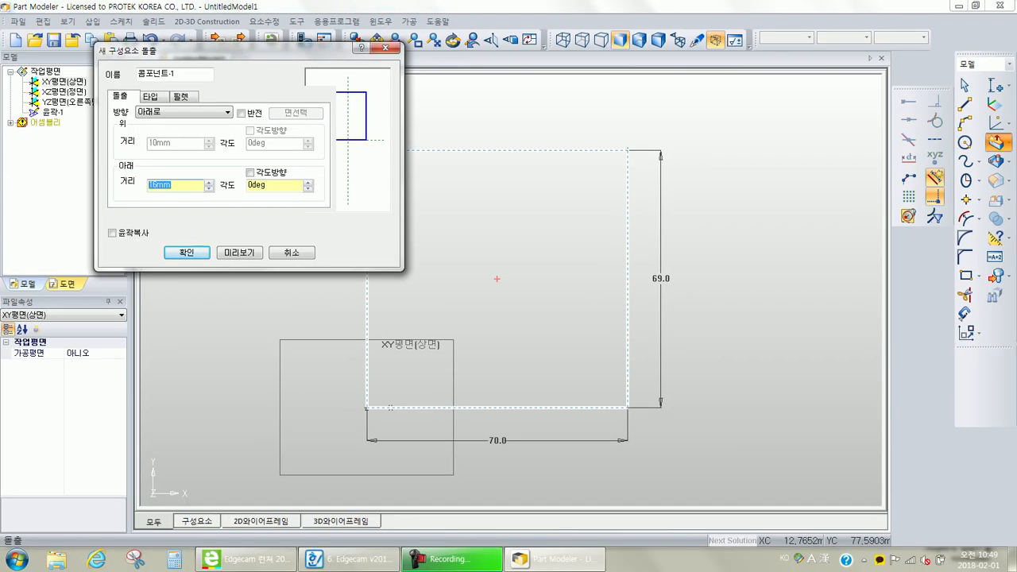
pyautogui.click(299, 369)
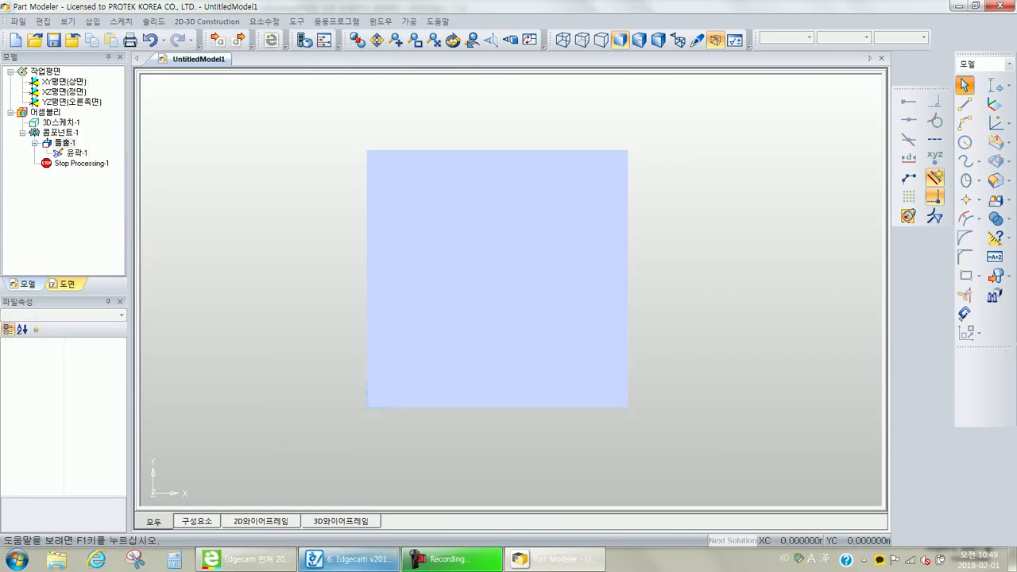
# In the Hangul drawing, examine section A-A, outlining base, boss and pocket, and note the base thickness as 21-5=16
pyautogui.click(350, 559)
pyautogui.scroll(-5, 589, 318)
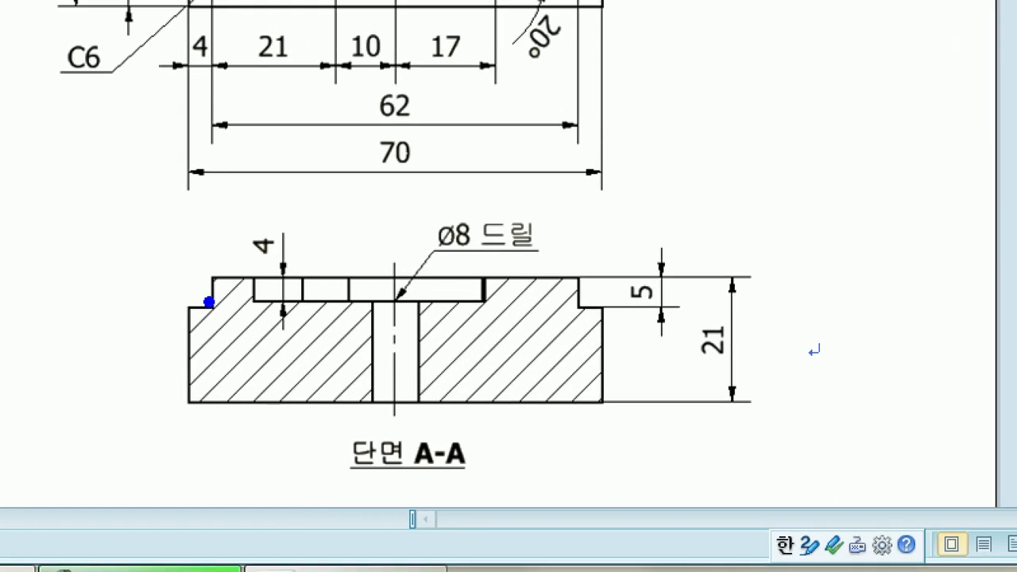
pyautogui.moveTo(178, 410)
pyautogui.keyDown('ctrl'); pyautogui.mouseDown()
pyautogui.moveTo(512, 296)
pyautogui.moveTo(607, 309)
pyautogui.mouseUp(); pyautogui.keyUp('ctrl')
pyautogui.press('r')
pyautogui.moveTo(207, 310)
pyautogui.keyDown('ctrl'); pyautogui.mouseDown()
pyautogui.moveTo(424, 265)
pyautogui.moveTo(581, 275)
pyautogui.mouseUp(); pyautogui.keyUp('ctrl')
pyautogui.press('g')
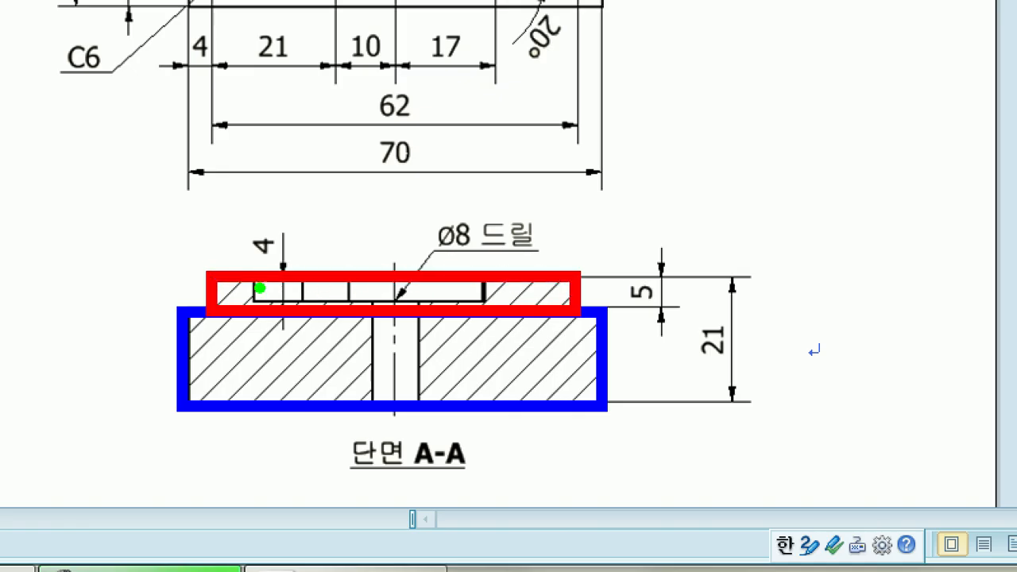
pyautogui.moveTo(256, 278)
pyautogui.mouseDown()
pyautogui.moveTo(256, 296)
pyautogui.moveTo(483, 294)
pyautogui.moveTo(484, 280)
pyautogui.mouseUp()
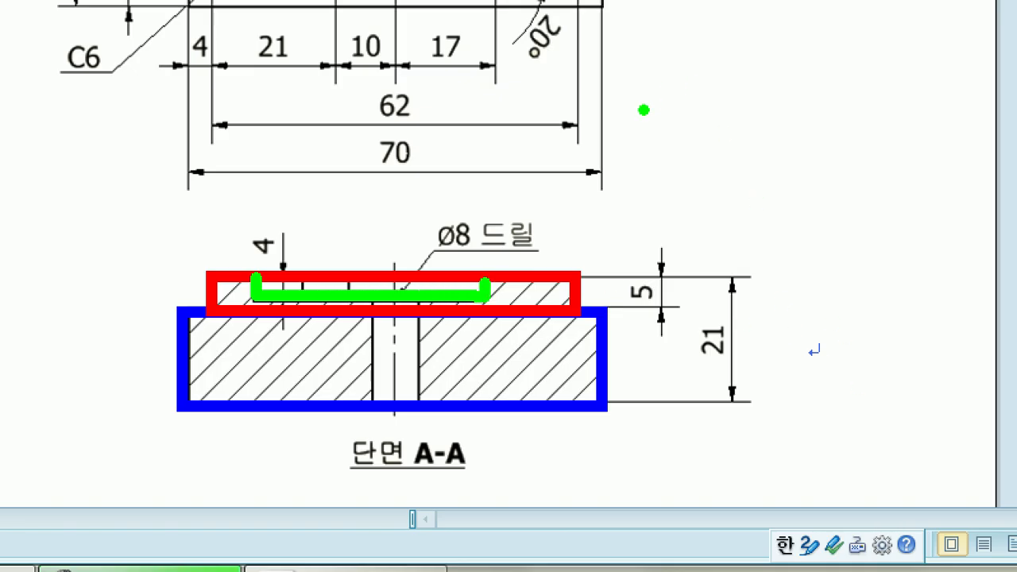
pyautogui.write('t521')
pyautogui.press('BackSpace')
pyautogui.press('BackSpace')
pyautogui.press('BackSpace')
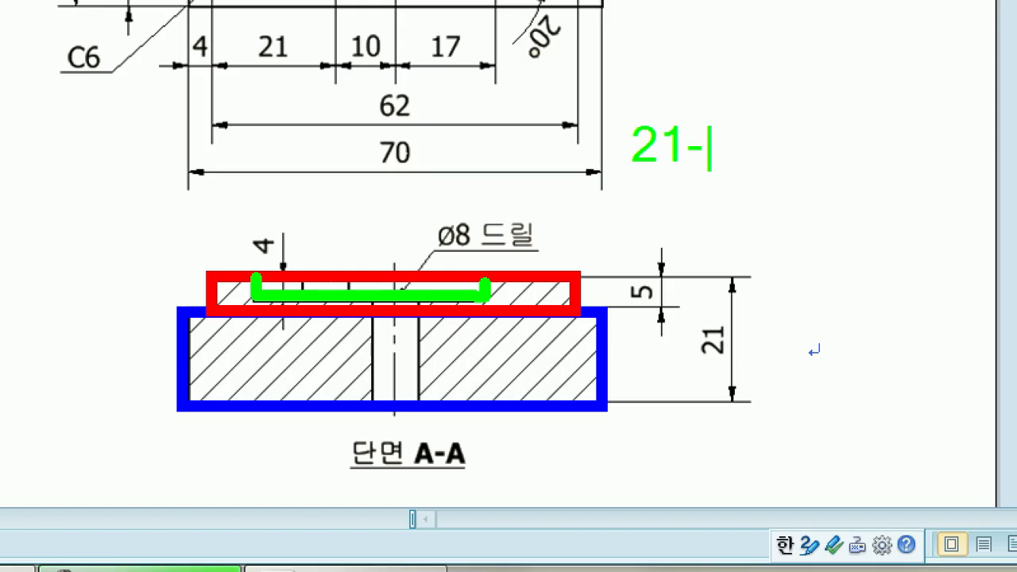
pyautogui.write('5')
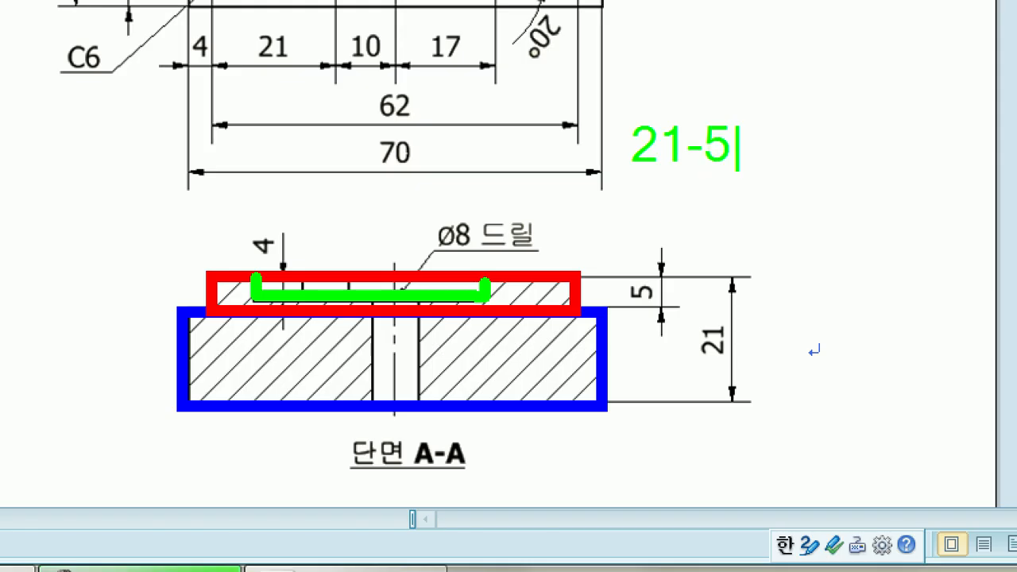
pyautogui.write('=16')
pyautogui.press('Escape')
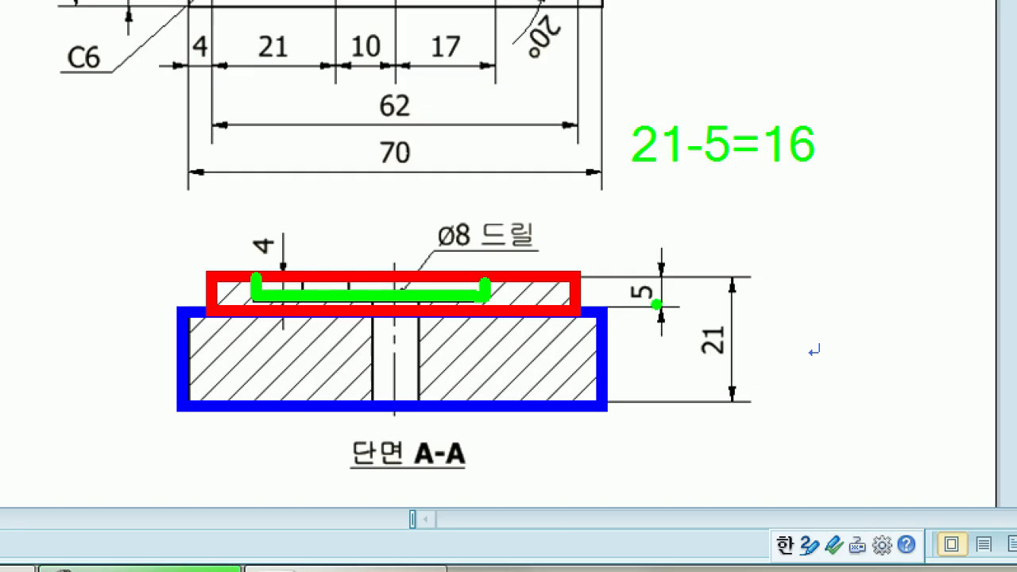
pyautogui.moveTo(664, 315)
pyautogui.mouseDown()
pyautogui.moveTo(628, 275)
pyautogui.moveTo(682, 283)
pyautogui.moveTo(636, 309)
pyautogui.mouseUp()
# Switch back to Part Modeler and display the block in the isometric view (등각투영보기)
pyautogui.click(556, 559)
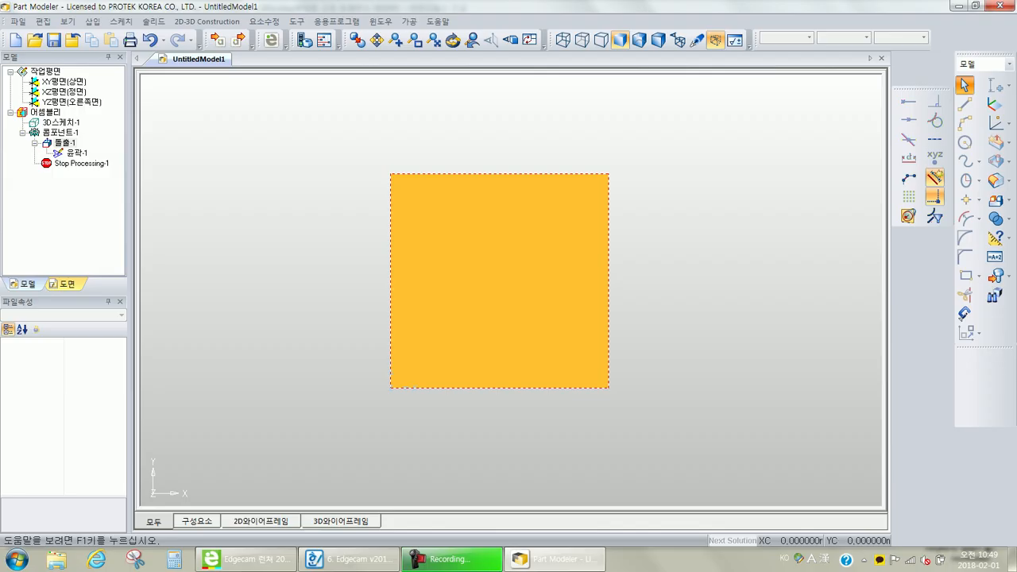
pyautogui.click(510, 38)
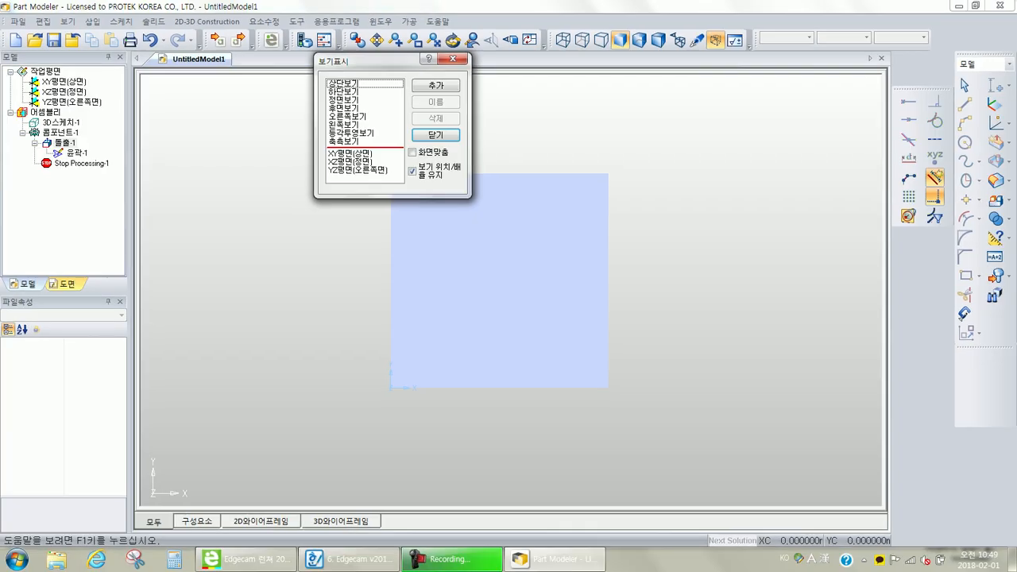
pyautogui.click(345, 125)
pyautogui.click(351, 134)
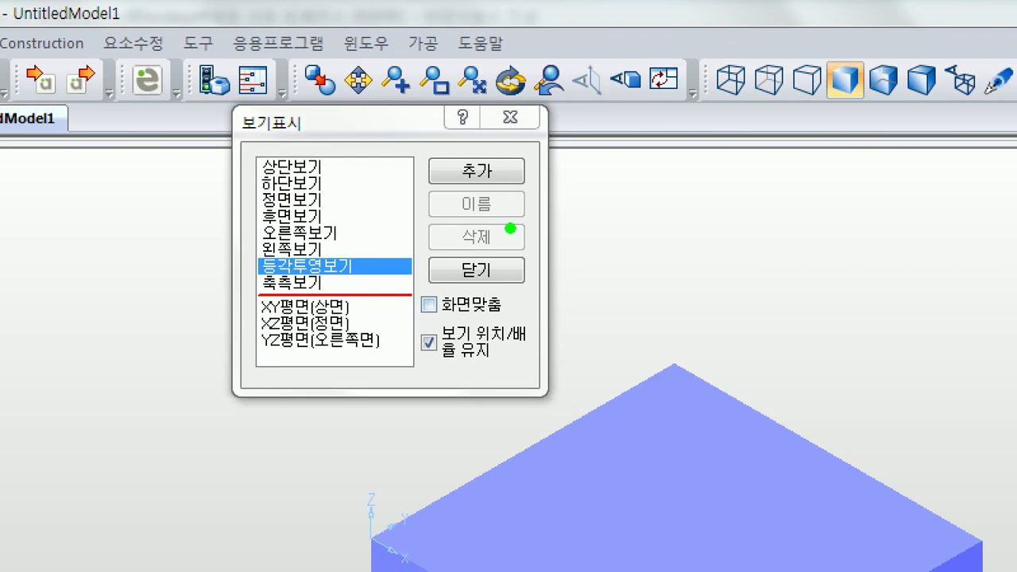
pyautogui.press('r')
pyautogui.keyDown('ctrl'); pyautogui.moveTo(601, 58); pyautogui.dragTo(648, 105); pyautogui.keyUp('ctrl')
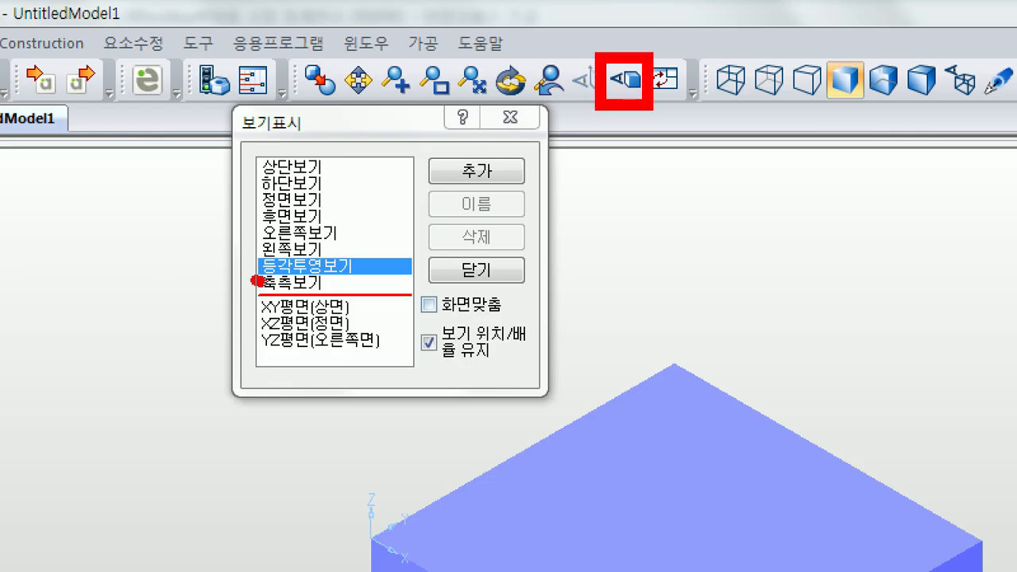
pyautogui.moveTo(255, 280); pyautogui.dragTo(370, 279)
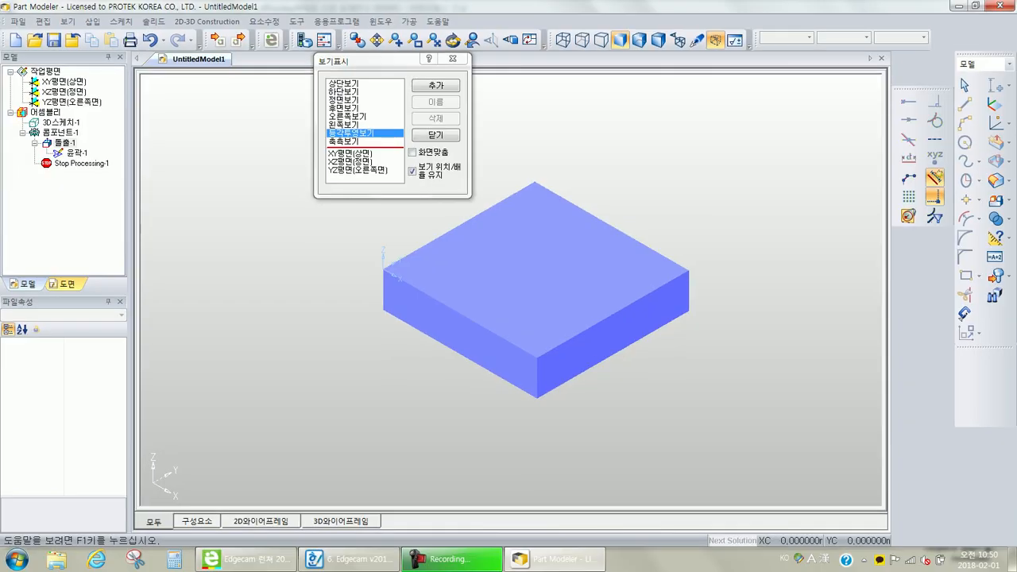
pyautogui.click(436, 135)
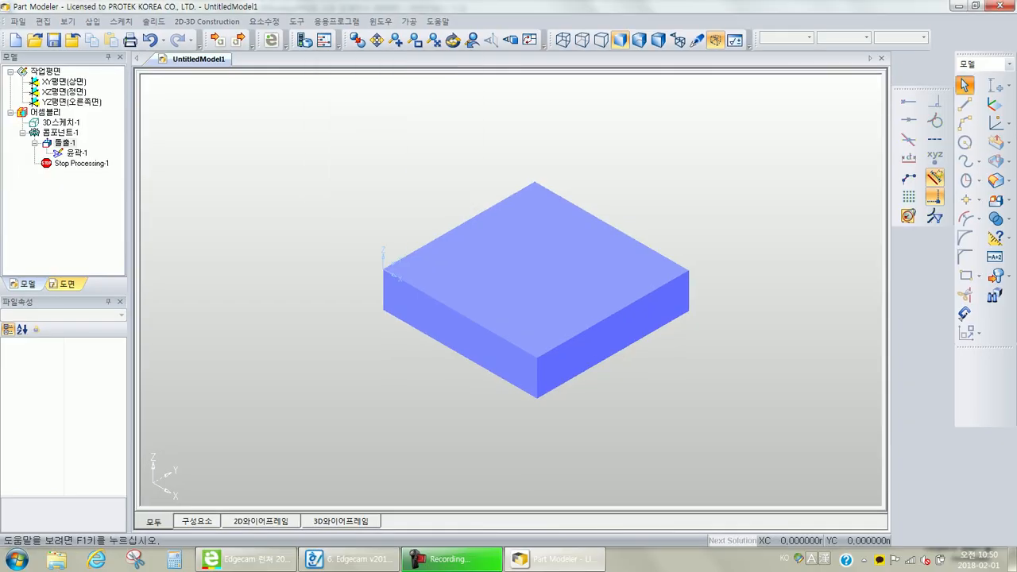
# Select the block's top face and display it face-on in the front-facing view (정면)
pyautogui.moveTo(509, 270); pyautogui.dragTo(503, 298, button='middle')
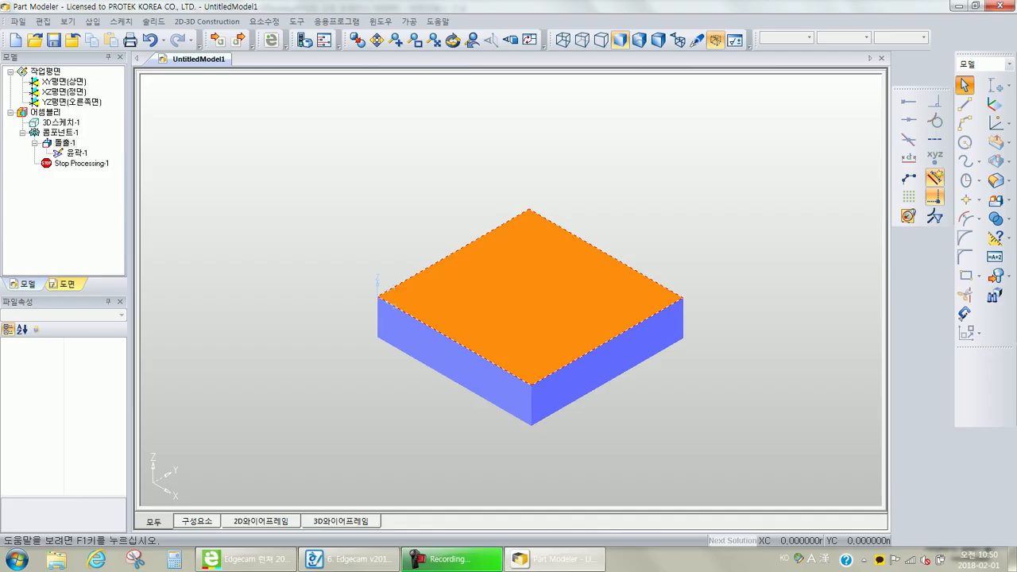
pyautogui.click(530, 299)
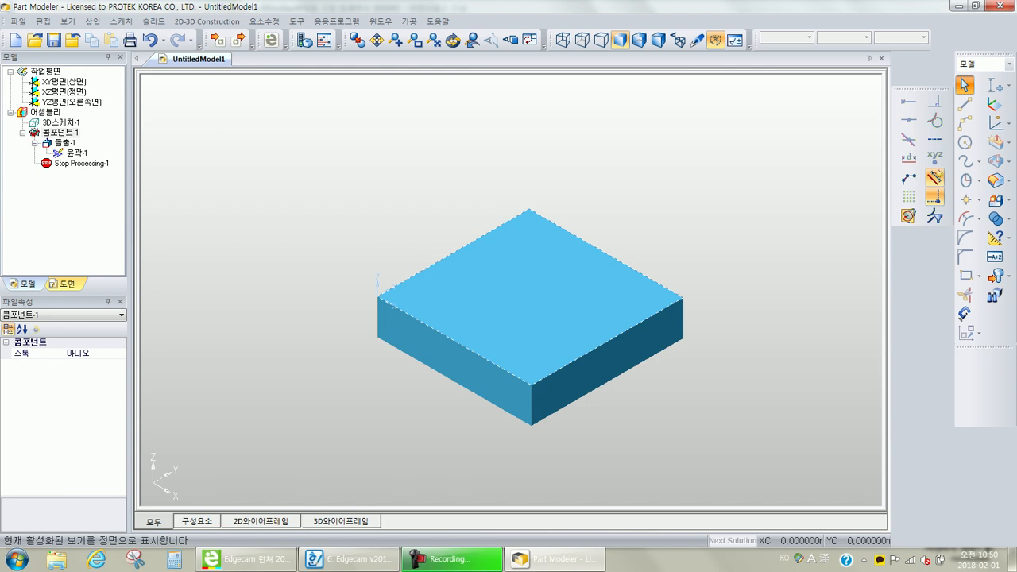
pyautogui.click(491, 40)
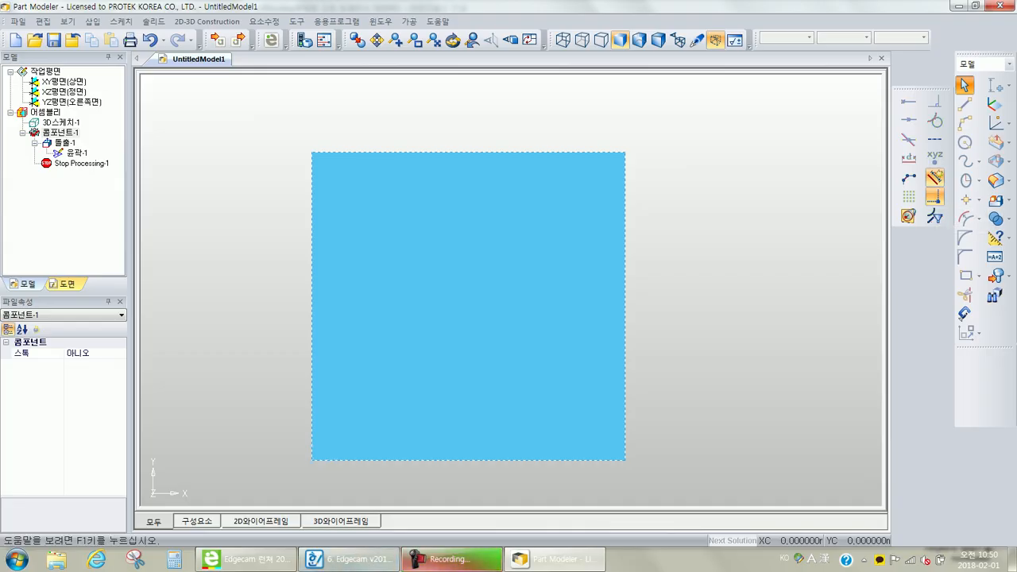
# Switch to the Hangul manual, examine the bold red boss outline and its dimensions on page 77, and return to Part Modeler
pyautogui.moveTo(350, 558)
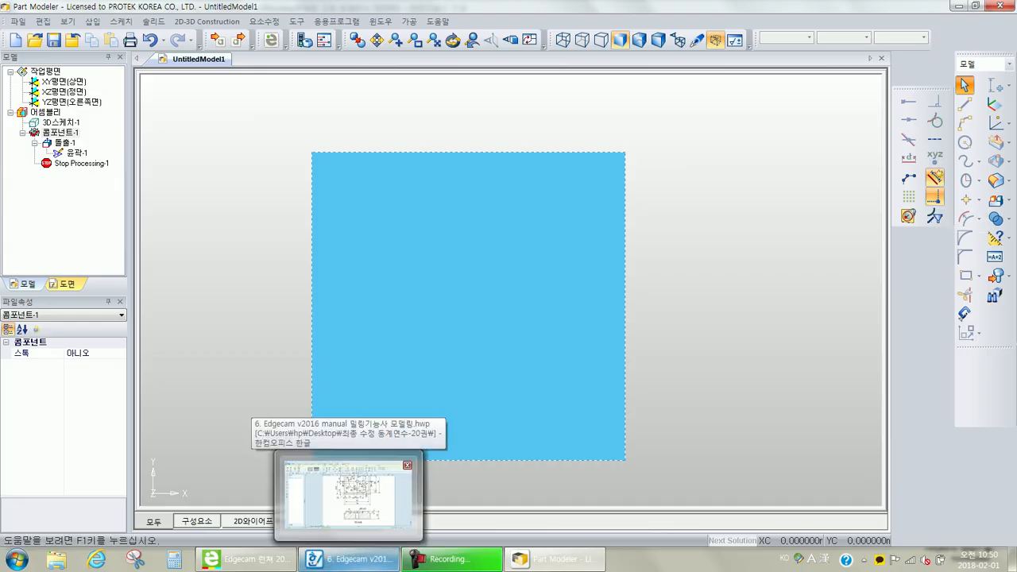
pyautogui.click(348, 493)
pyautogui.scroll(-5, 589, 318)
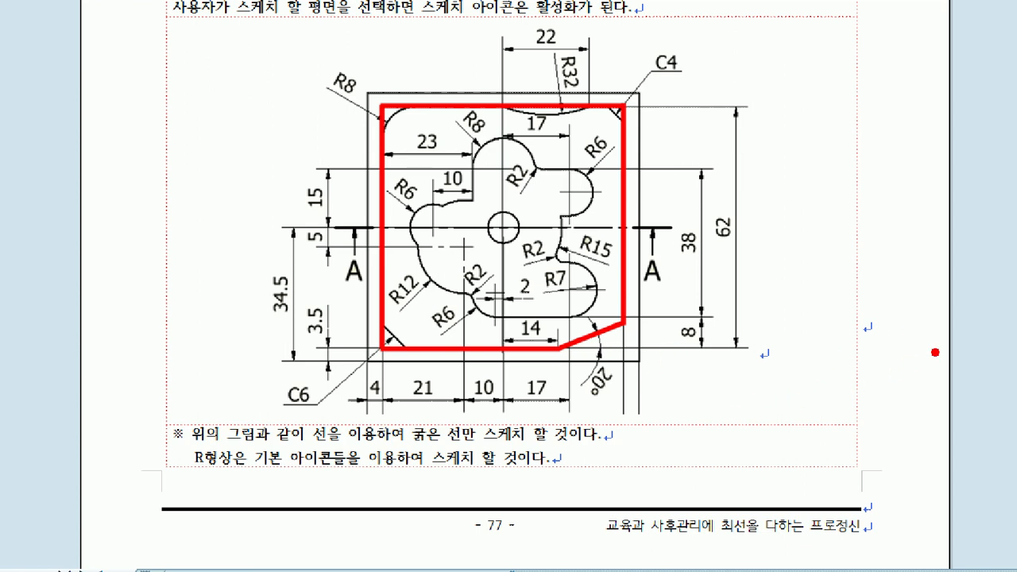
pyautogui.hotkey('alt', 'Tab')
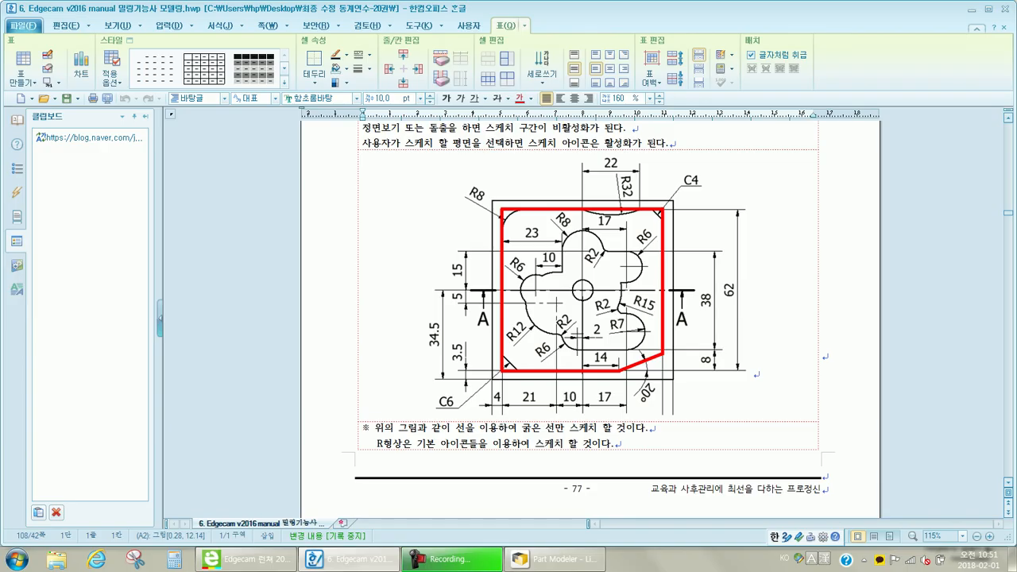
pyautogui.hotkey('alt', 'Tab')
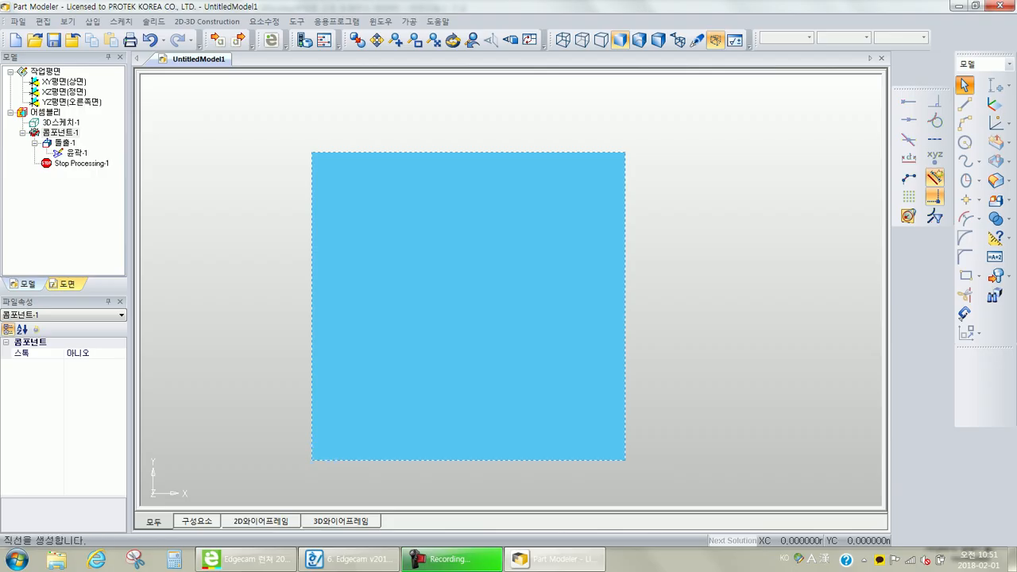
# Start a continuous line sketch (선) on the block's selected top face
pyautogui.moveTo(469, 306); pyautogui.dragTo(511, 293, button='middle')
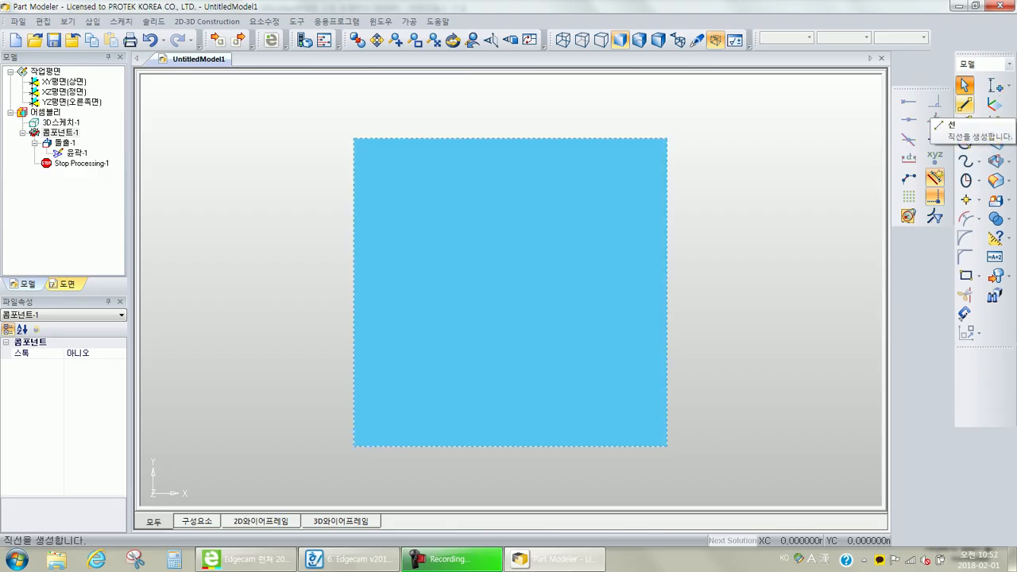
pyautogui.click(965, 104)
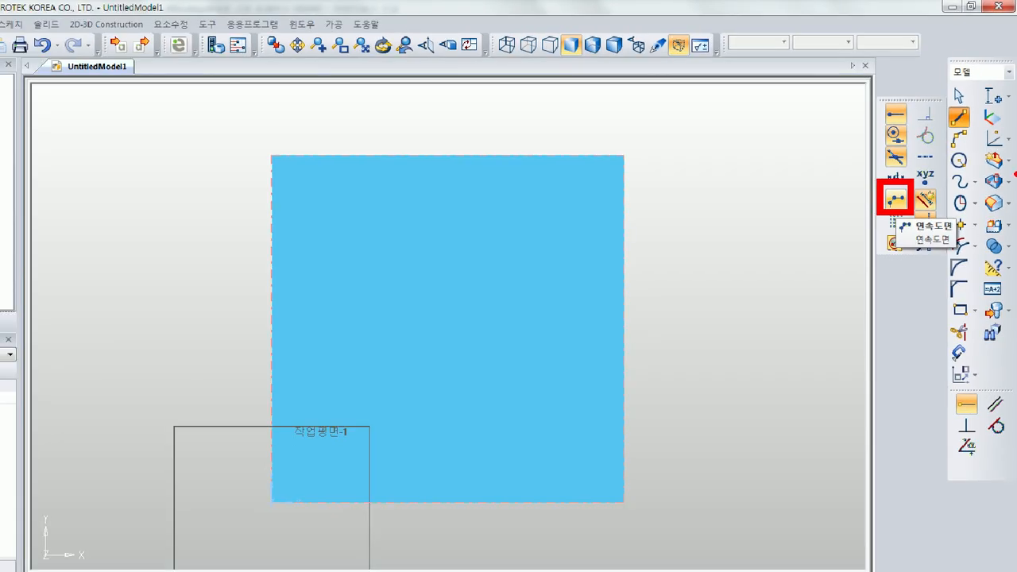
pyautogui.click(311, 199)
pyautogui.click(313, 449)
pyautogui.click(310, 464)
pyautogui.click(583, 466)
pyautogui.click(587, 453)
pyautogui.click(576, 198)
pyautogui.press('Escape')
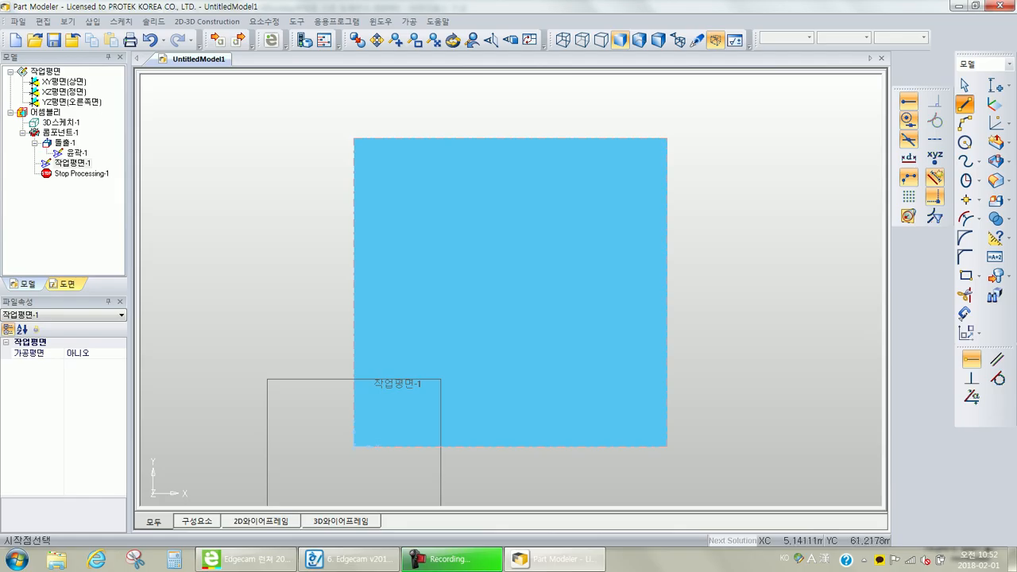
# Sketch a closed five-line outline about 59 mm wide inside the top face, with a slanted line across its lower-right corner
pyautogui.click(369, 255)
pyautogui.click(377, 425)
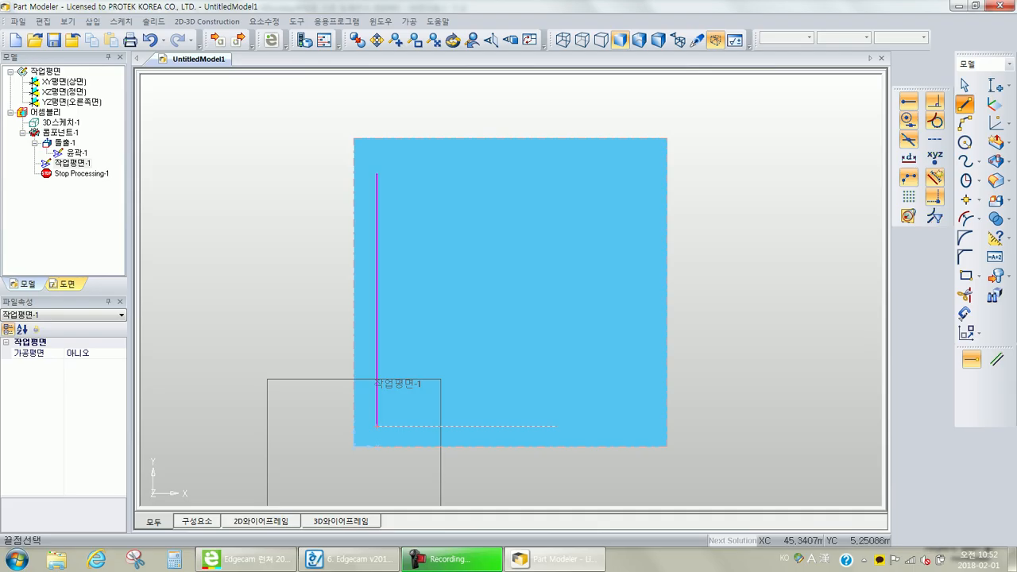
pyautogui.click(558, 426)
pyautogui.click(640, 392)
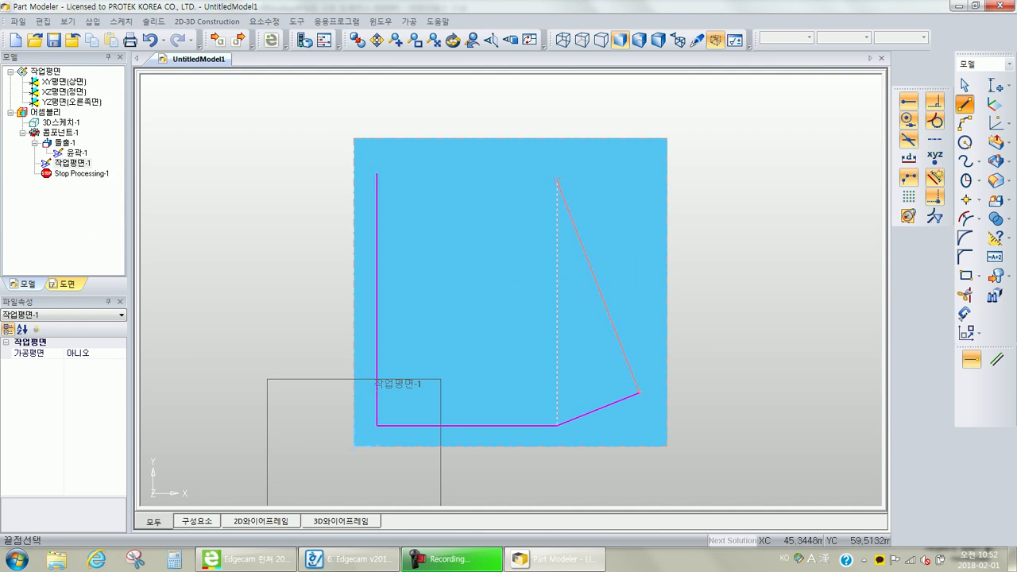
pyautogui.click(641, 182)
pyautogui.click(377, 174)
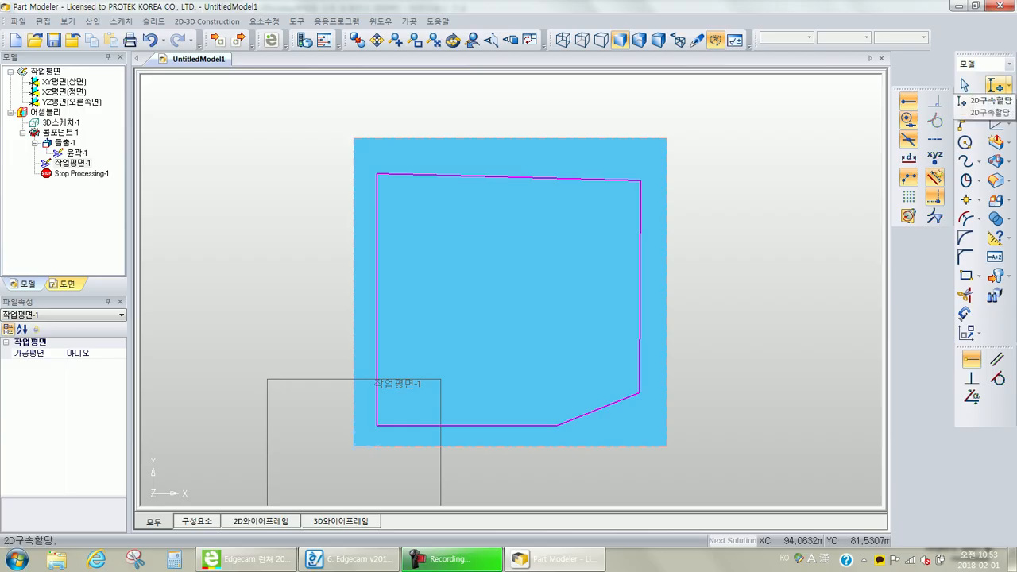
pyautogui.press('Escape')
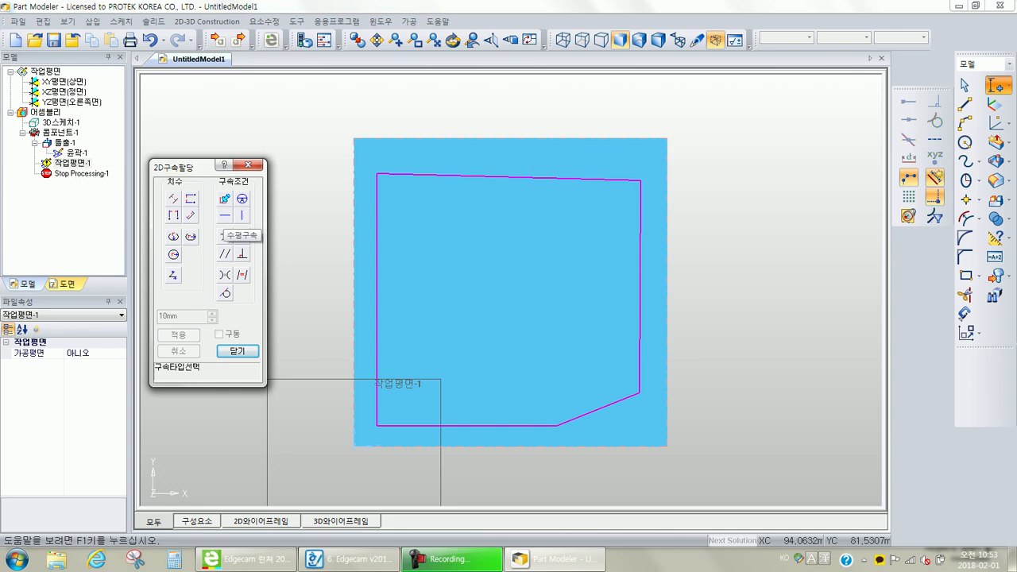
# Constrain the outline's top line to horizontal and its right line to vertical
pyautogui.click(225, 215)
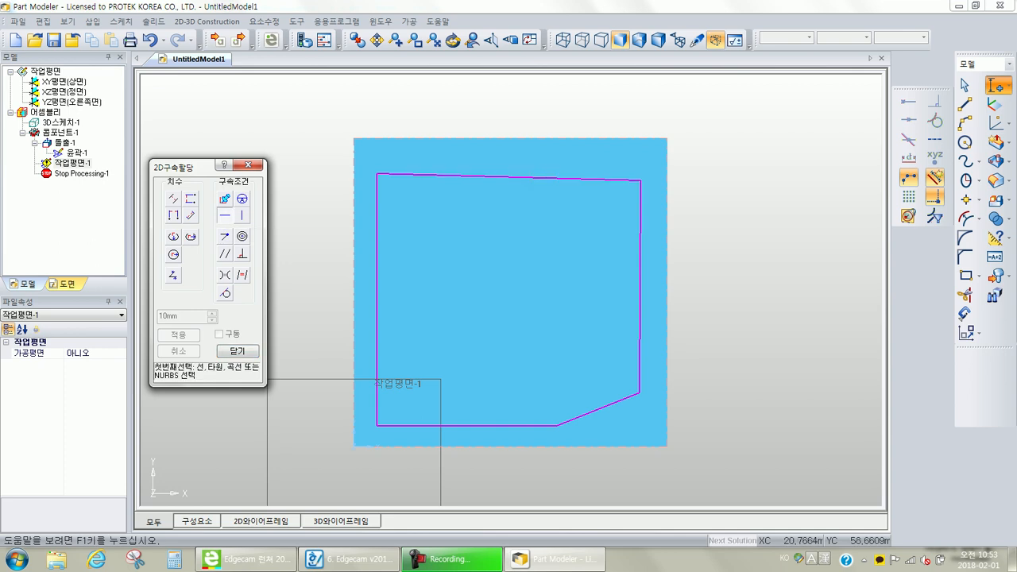
pyautogui.click(509, 177)
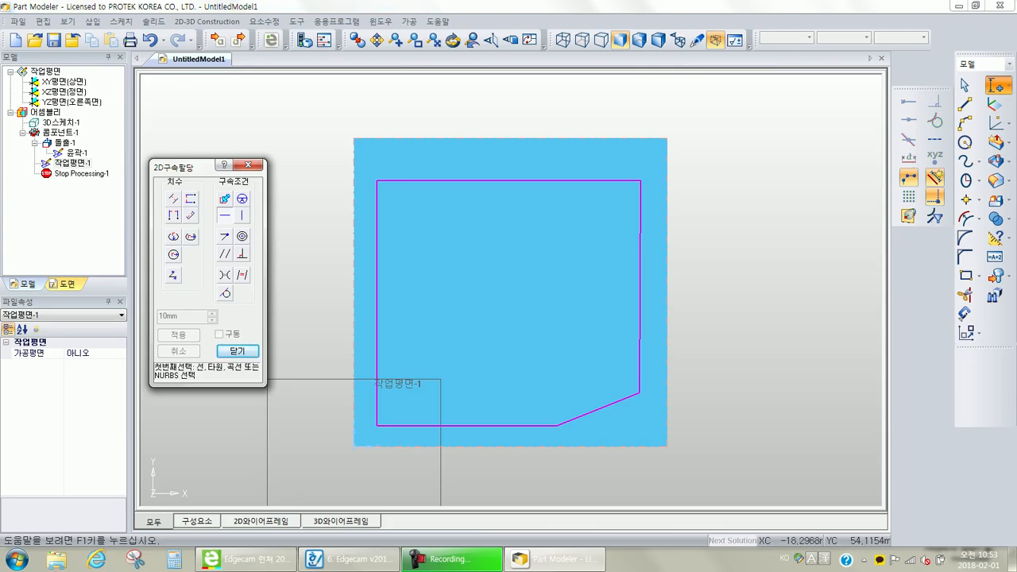
pyautogui.click(243, 236)
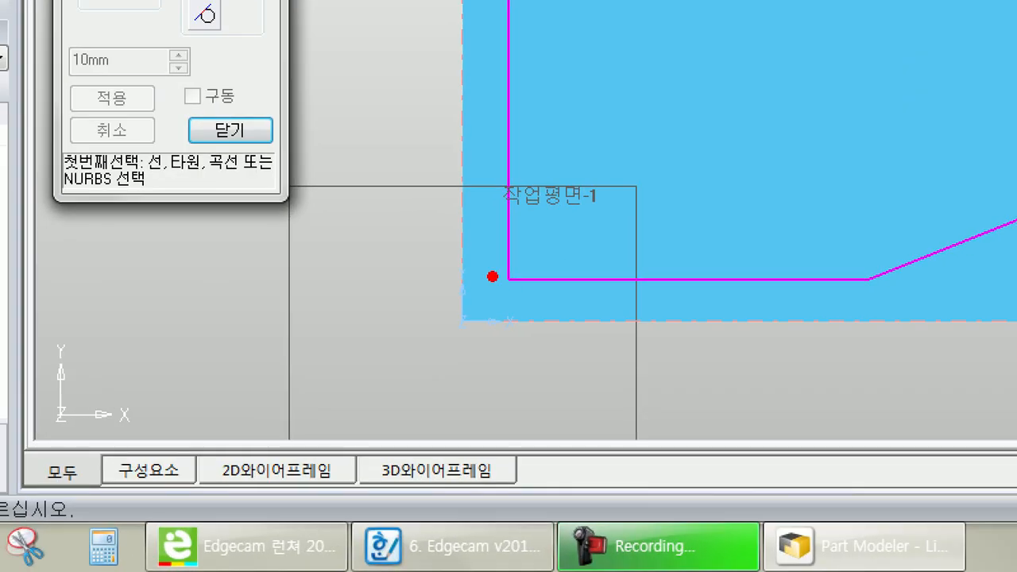
pyautogui.moveTo(354, 425); pyautogui.dragTo(353, 447)
pyautogui.moveTo(509, 267); pyautogui.dragTo(509, 299)
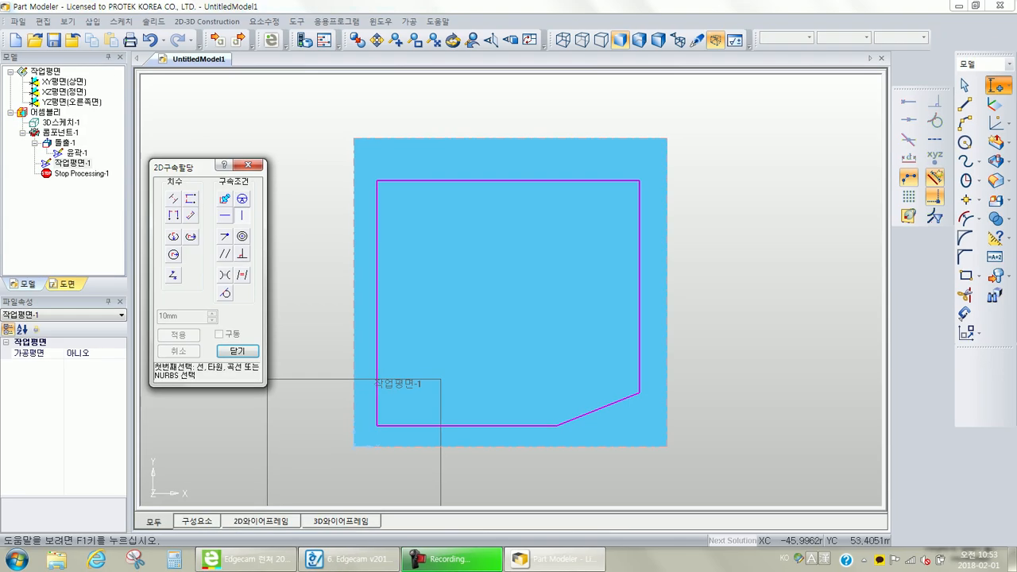
# Dimension the horizontal distance from the block's lower-left corner to the outline's lower-left corner as 4 mm
pyautogui.click(174, 214)
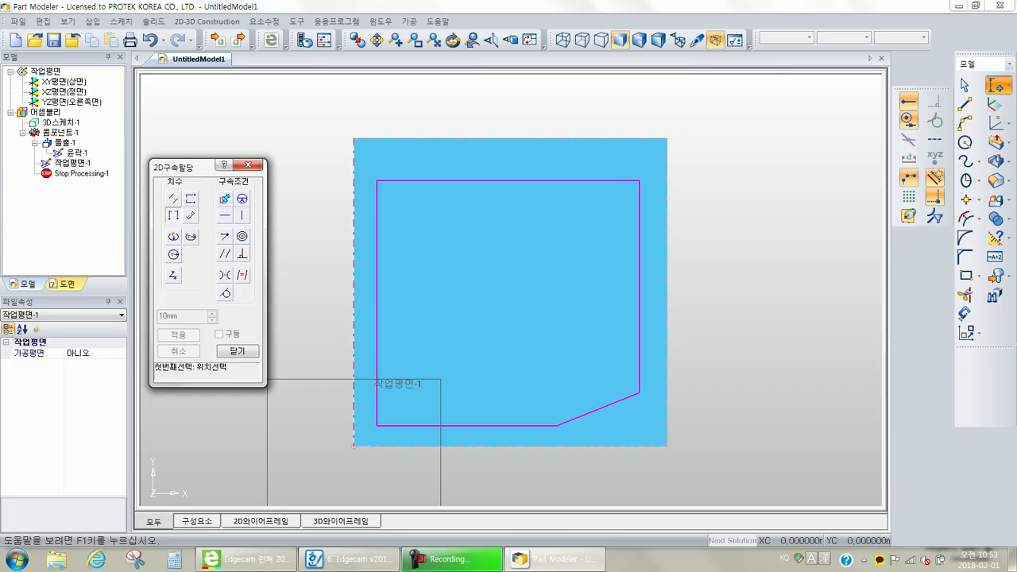
pyautogui.click(354, 461)
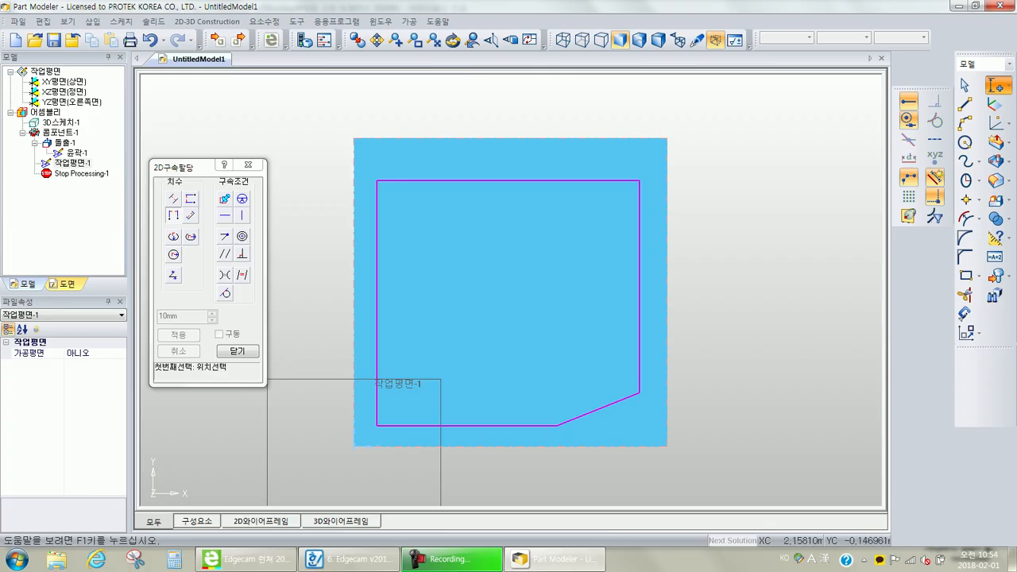
pyautogui.click(354, 446)
pyautogui.click(469, 425)
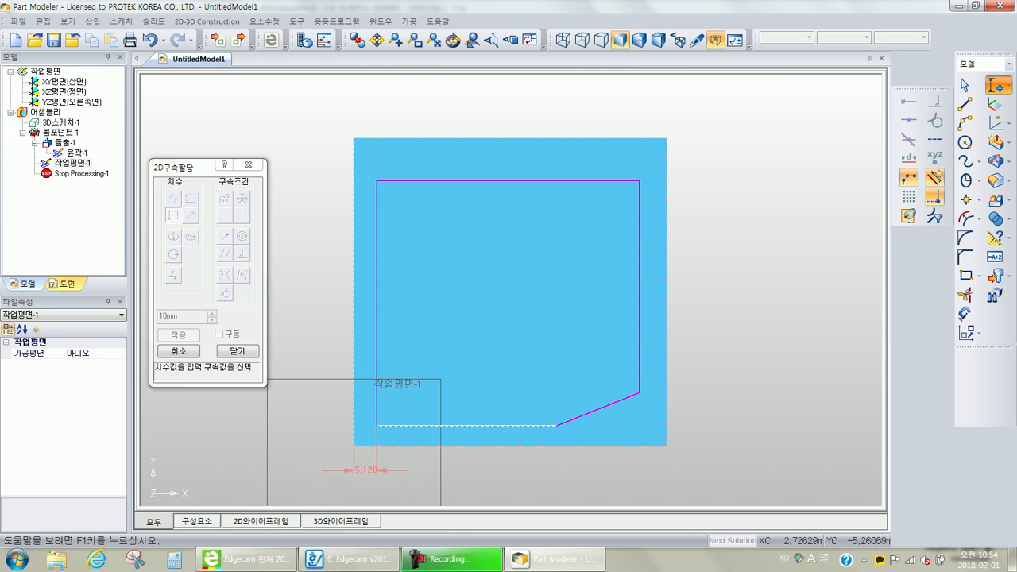
pyautogui.click(365, 470)
pyautogui.write('4')
pyautogui.press('Return')
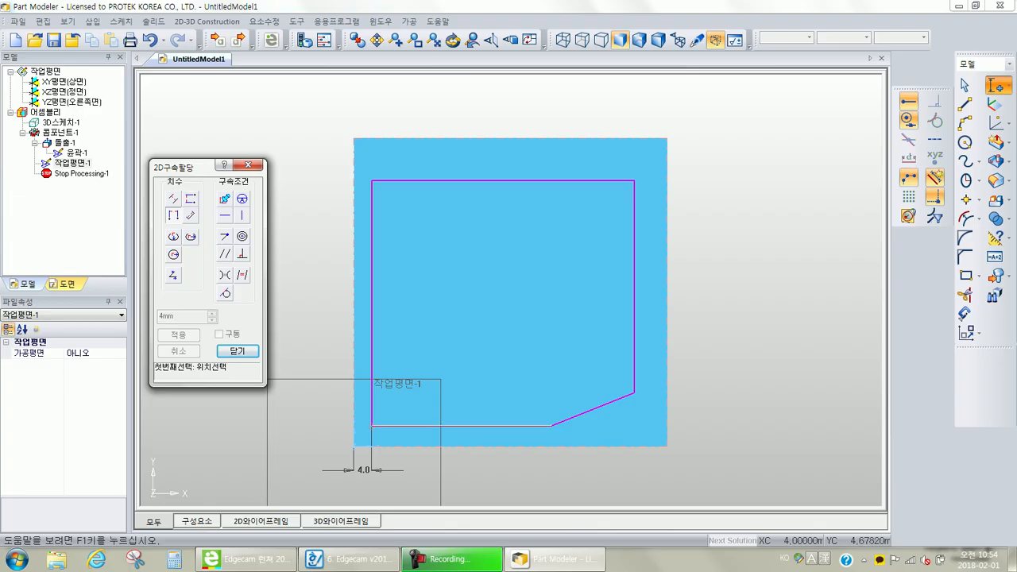
# Dimension the horizontal distance from the outline's lower-left corner to its right line as 62 mm
pyautogui.click(373, 426)
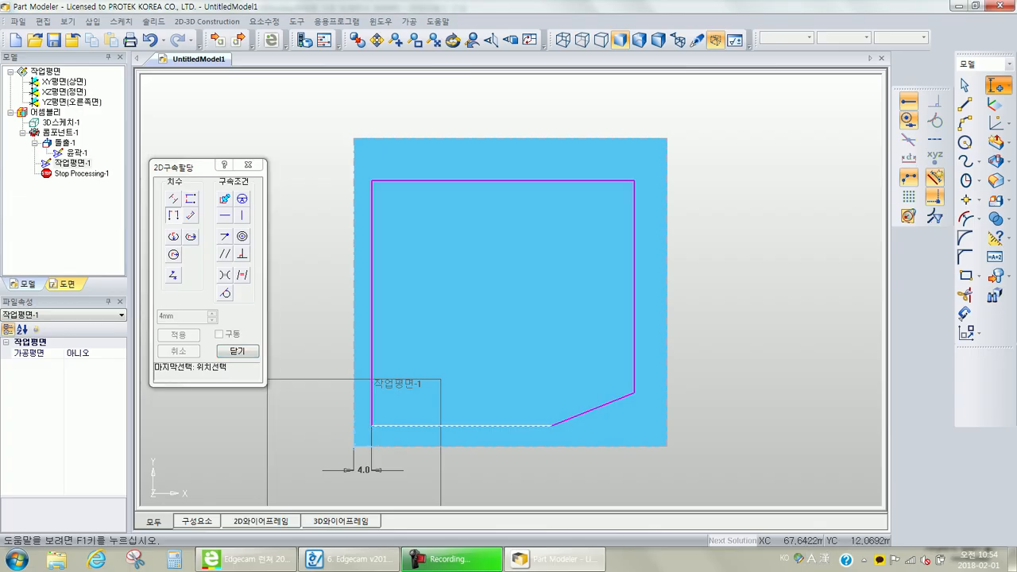
pyautogui.click(634, 392)
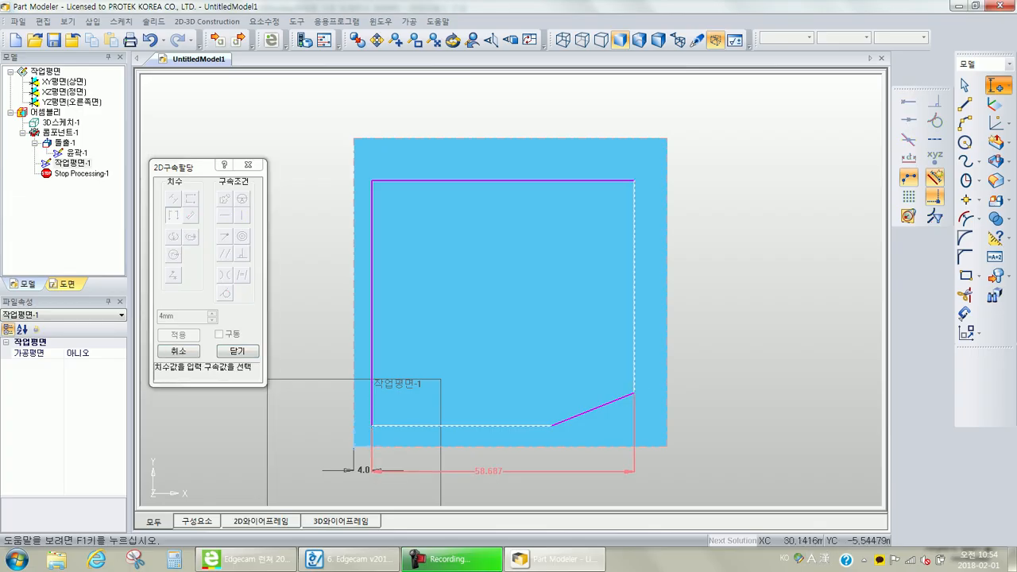
pyautogui.click(489, 472)
pyautogui.write('62')
pyautogui.press('Return')
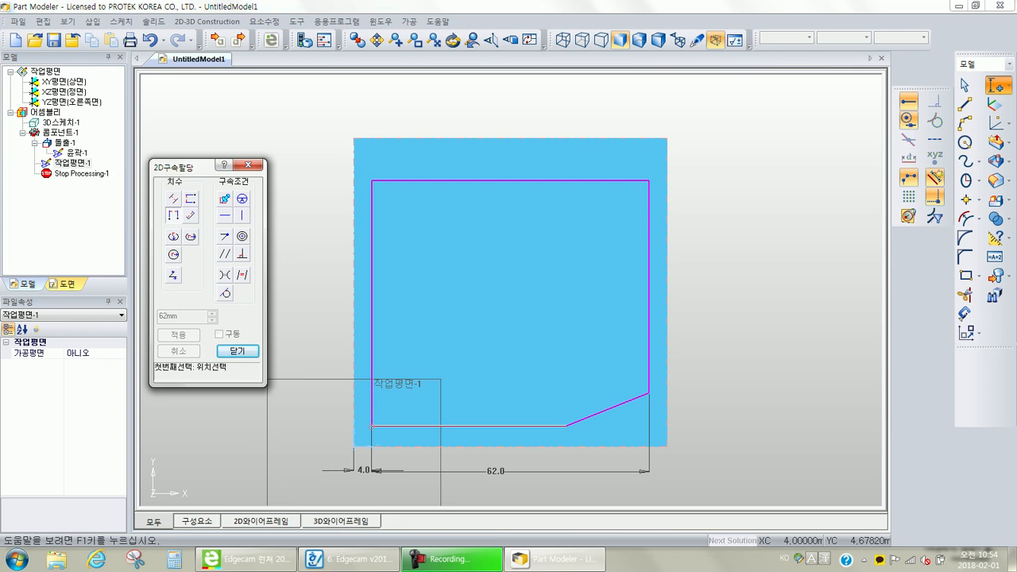
# Dimension the horizontal distance from the outline's lower-left corner to the start of the slanted line as 49 mm
pyautogui.click(377, 426)
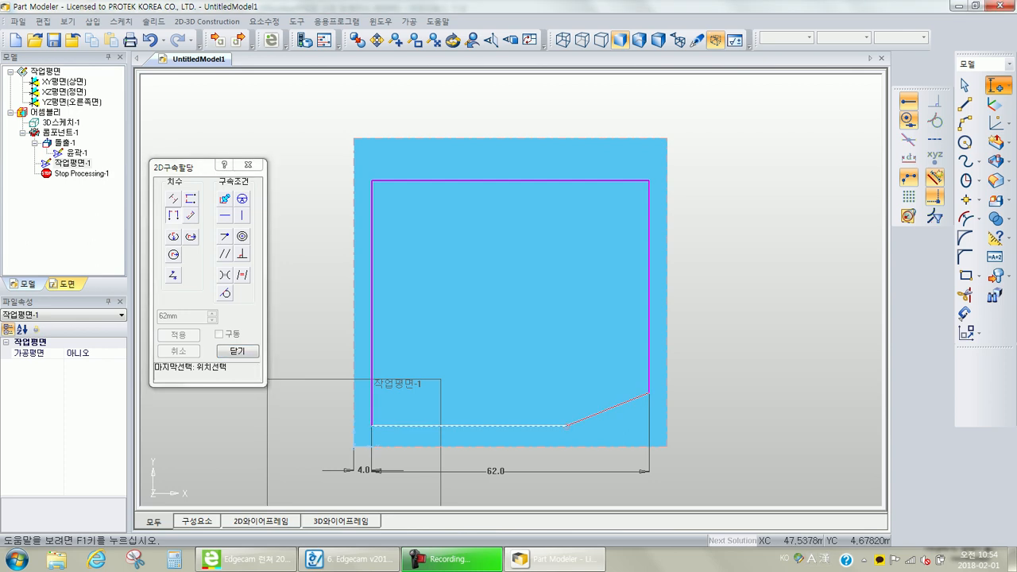
pyautogui.click(567, 426)
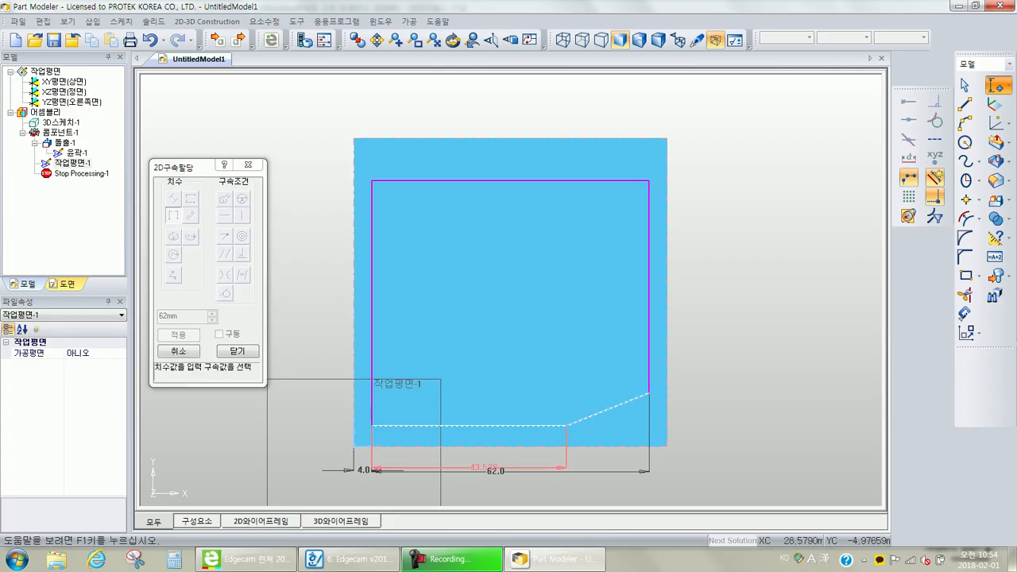
pyautogui.click(459, 459)
pyautogui.write('45')
pyautogui.press('Return')
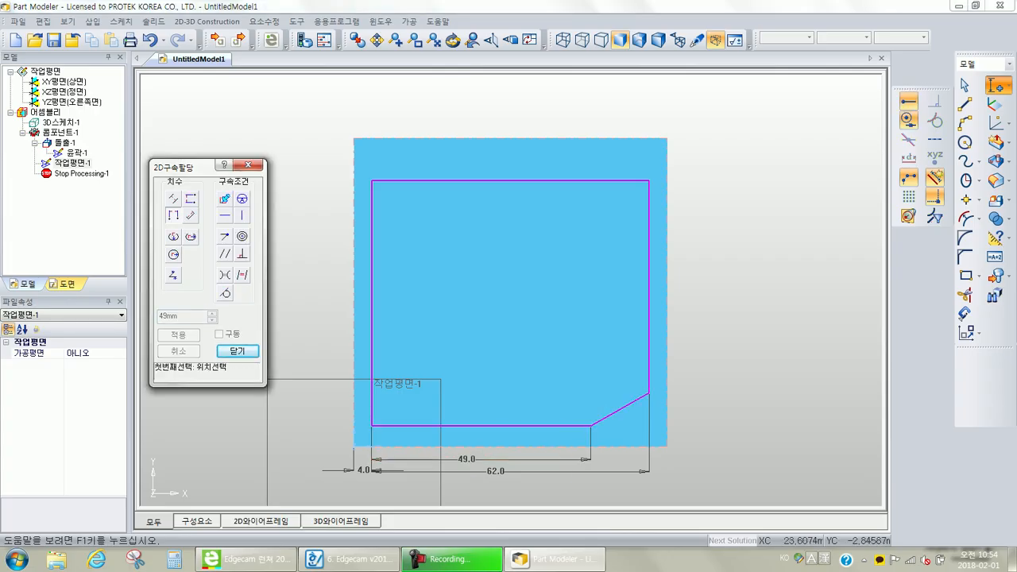
# Check the bottom edge's dimensions in the Hangul drawing and change the 49 mm dimension to 45 mm in Part Modeler
pyautogui.click(349, 559)
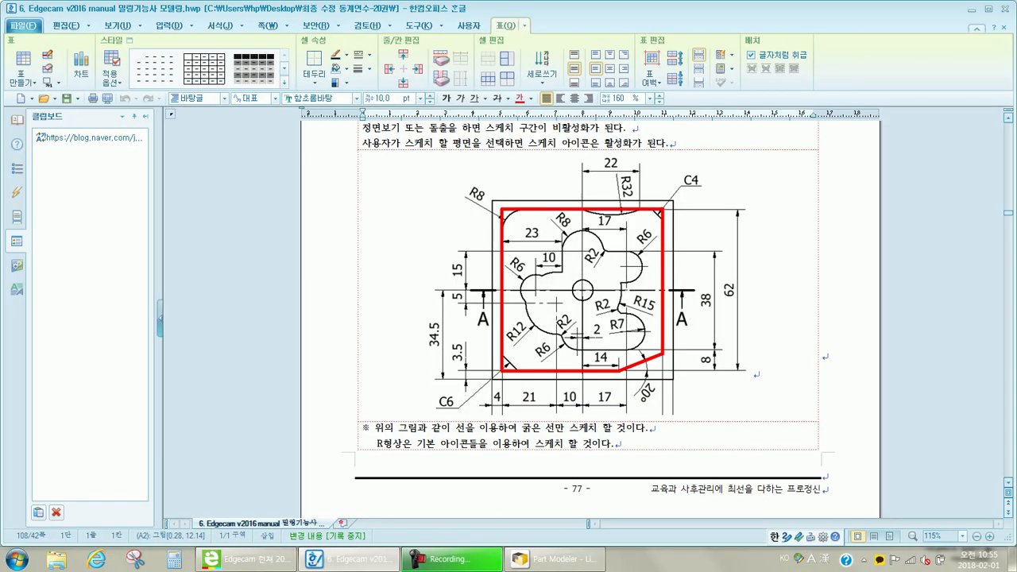
pyautogui.click(554, 560)
pyautogui.click(236, 349)
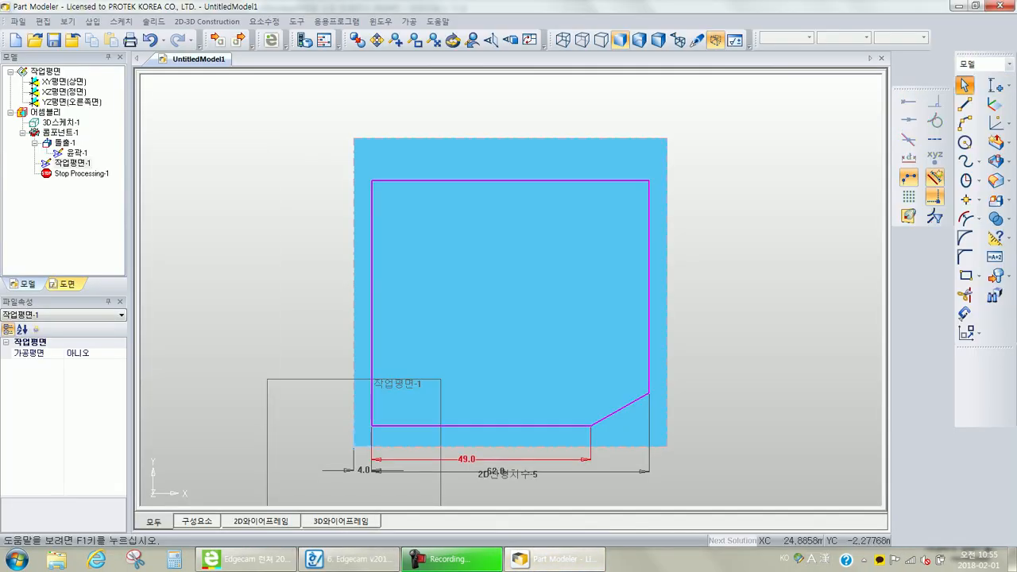
pyautogui.doubleClick(466, 460)
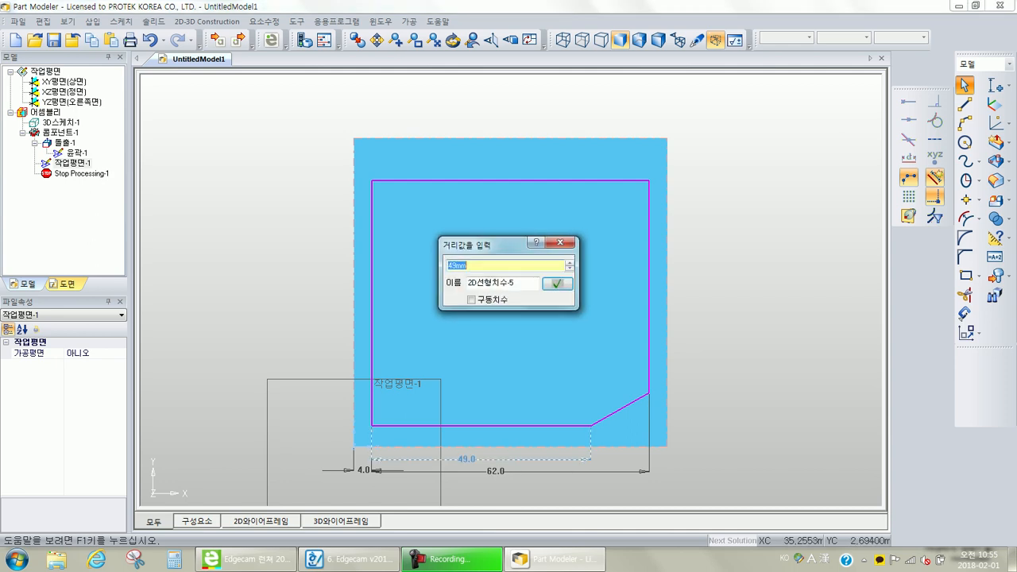
pyautogui.write('45')
pyautogui.press('Return')
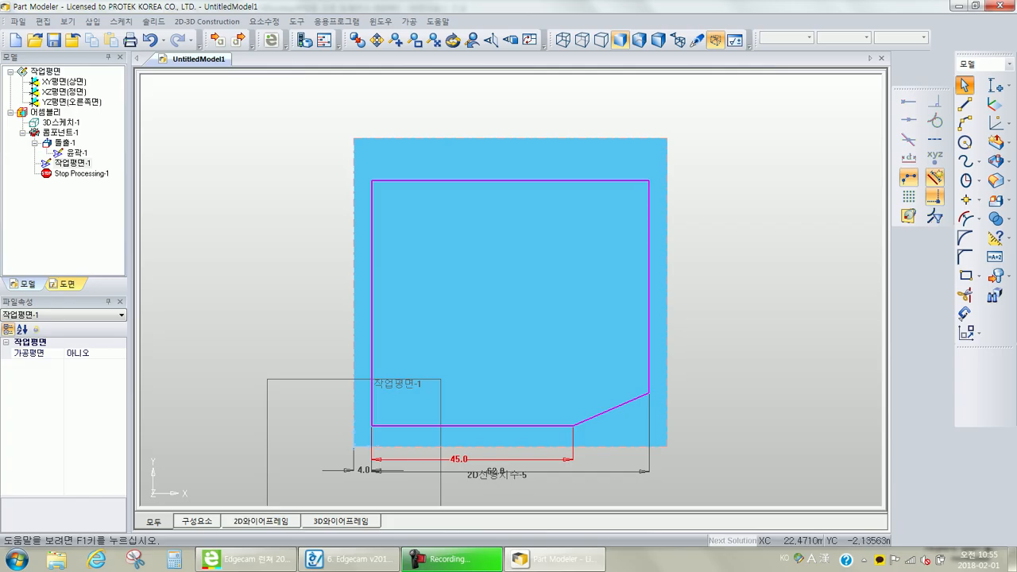
# Dimension the vertical distance from the block's lower-left corner to the outline's bottom line as 3.5 mm
pyautogui.click(996, 85)
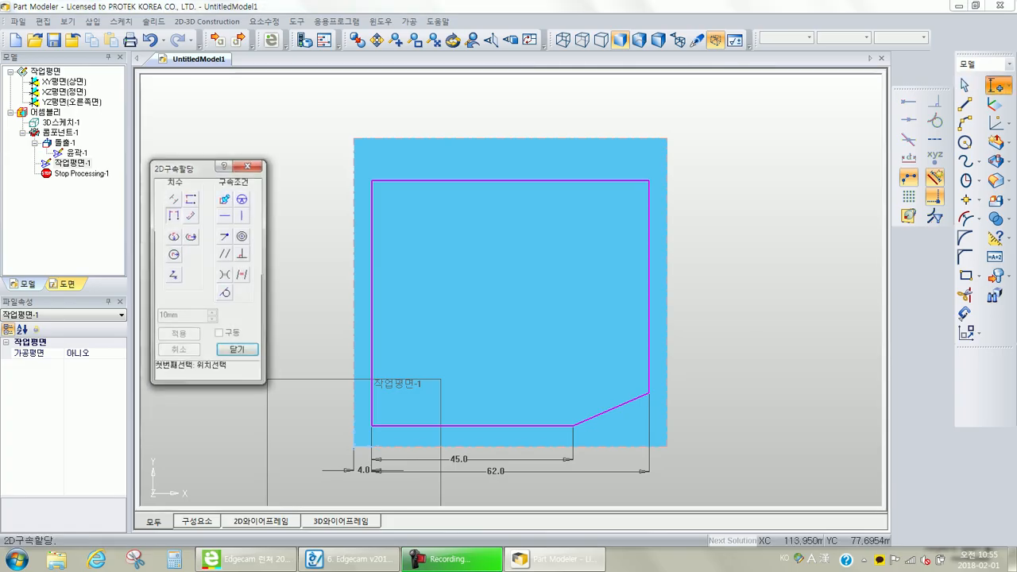
pyautogui.click(191, 198)
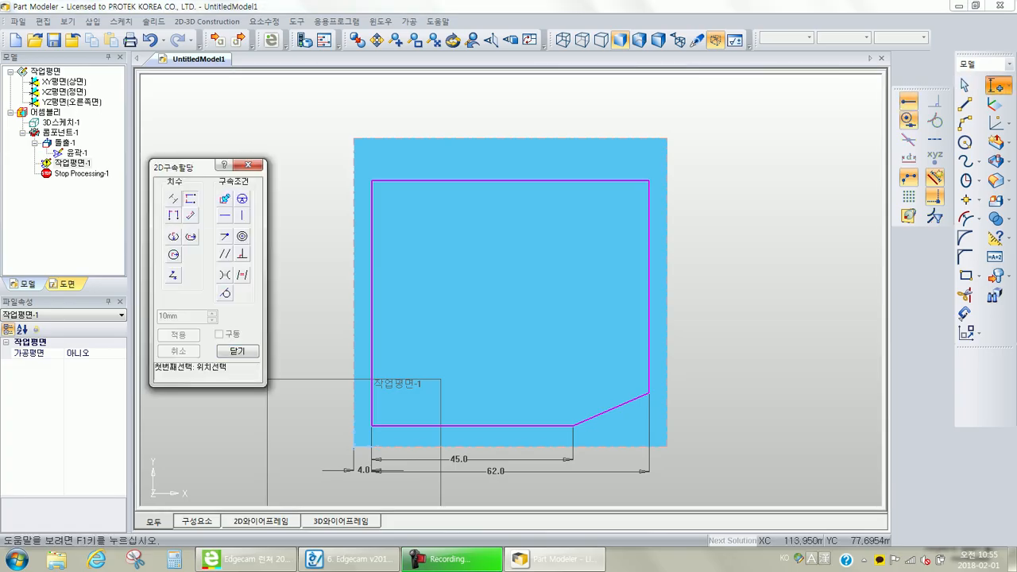
pyautogui.click(353, 446)
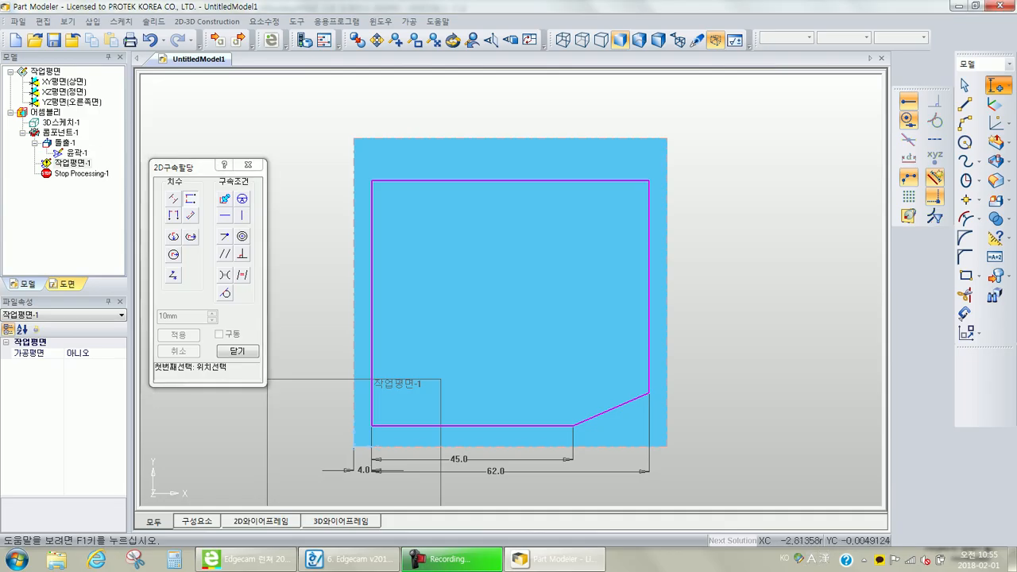
pyautogui.click(376, 426)
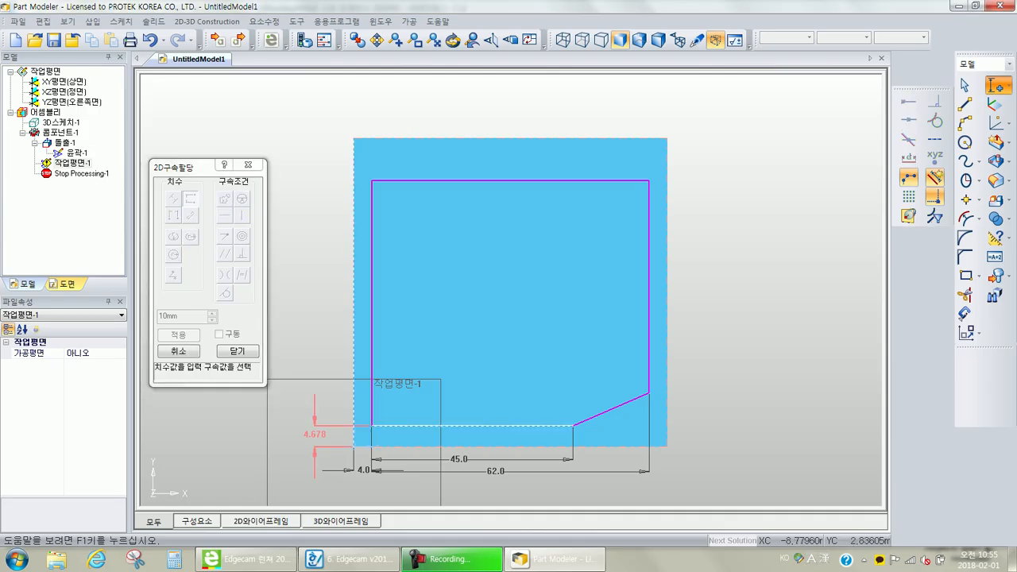
pyautogui.click(314, 434)
pyautogui.write('3.5')
pyautogui.press('Return')
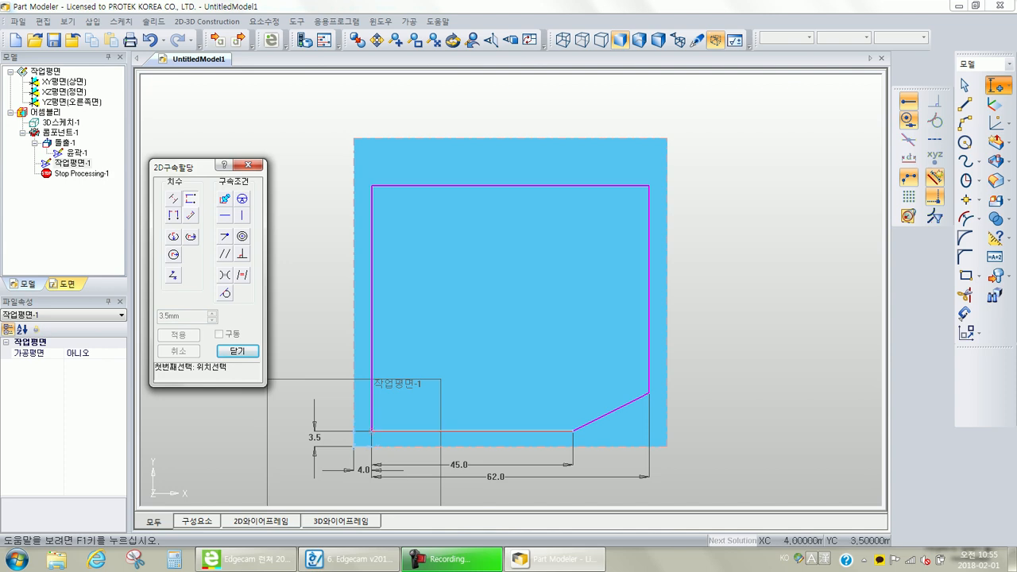
# Dimension the vertical distance between the outline's bottom and top lines as 62 mm
pyautogui.click(376, 431)
pyautogui.click(377, 186)
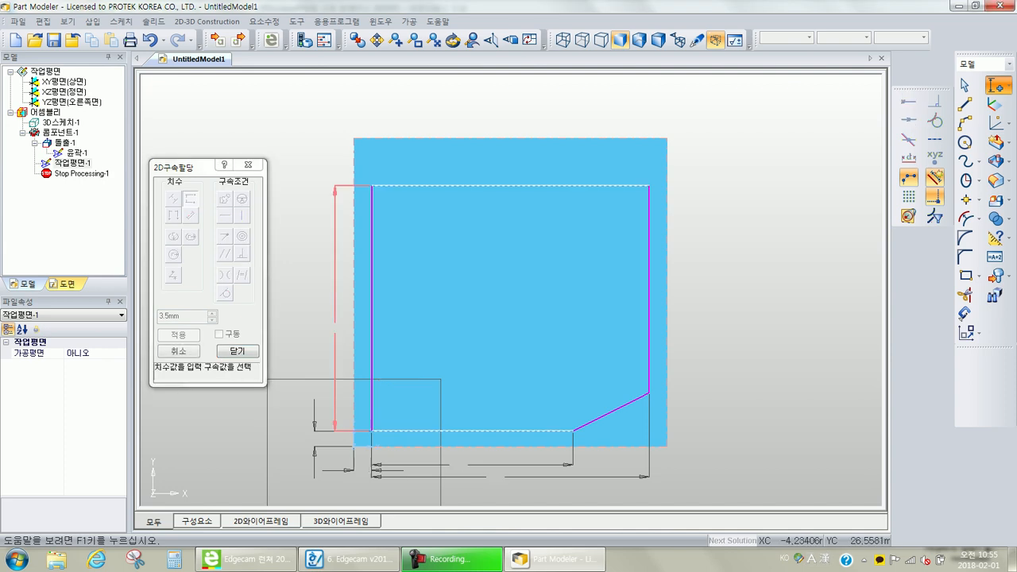
pyautogui.click(311, 339)
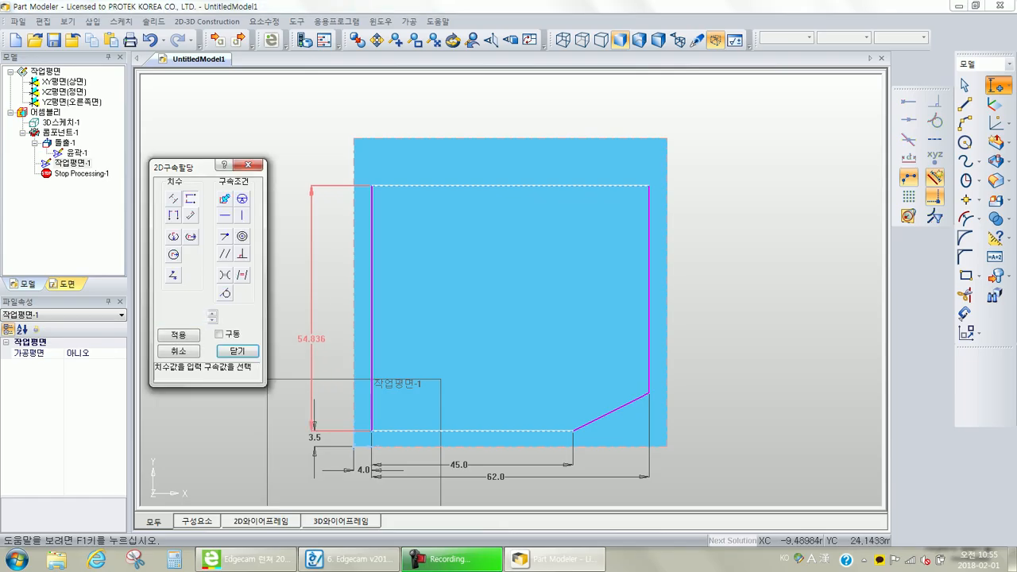
pyautogui.write('62')
pyautogui.press('Return')
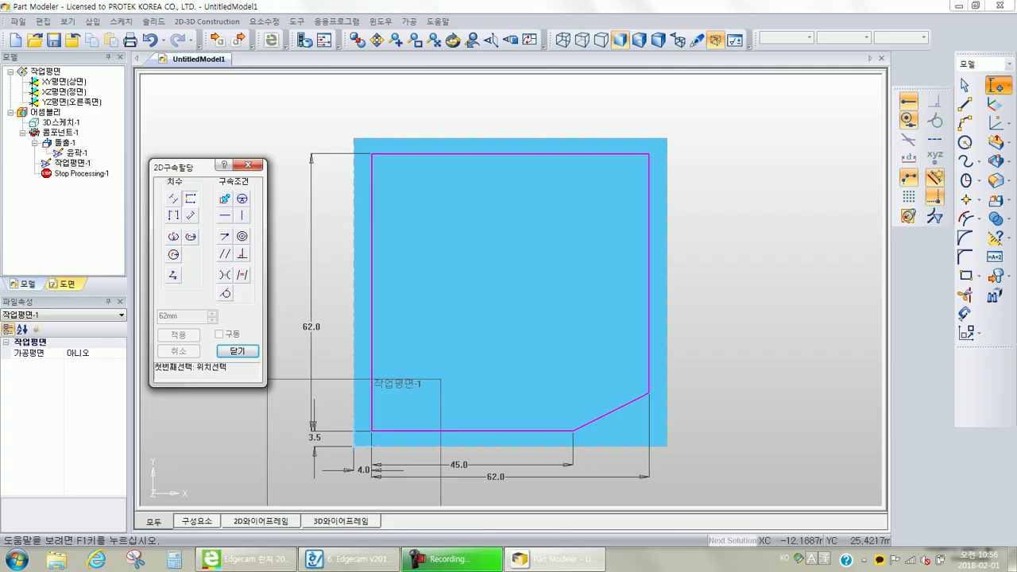
# Check the slanted line's angle in the Hangul drawing and dimension it from the bottom line as 20° in Part Modeler
pyautogui.click(329, 559)
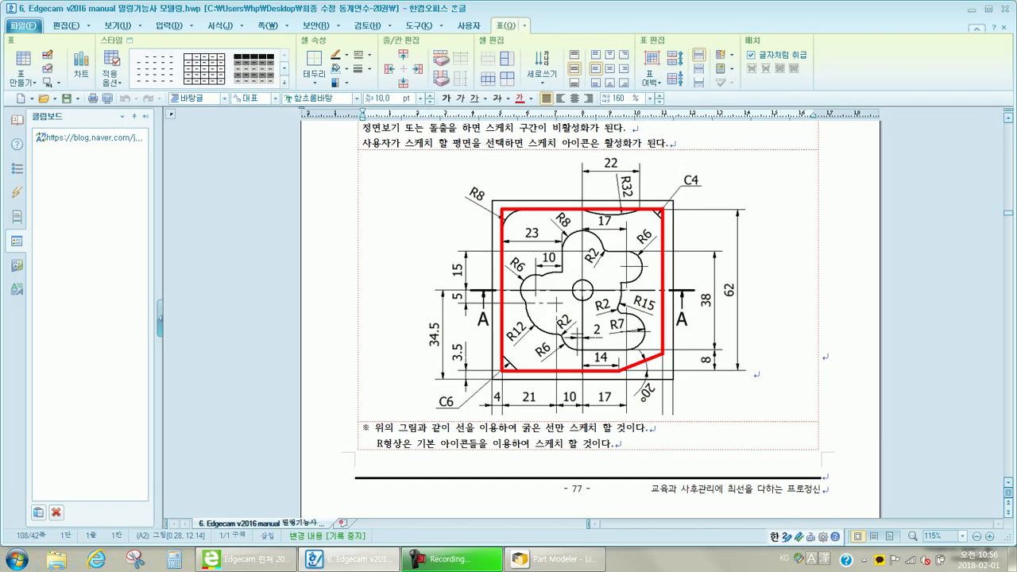
pyautogui.click(537, 561)
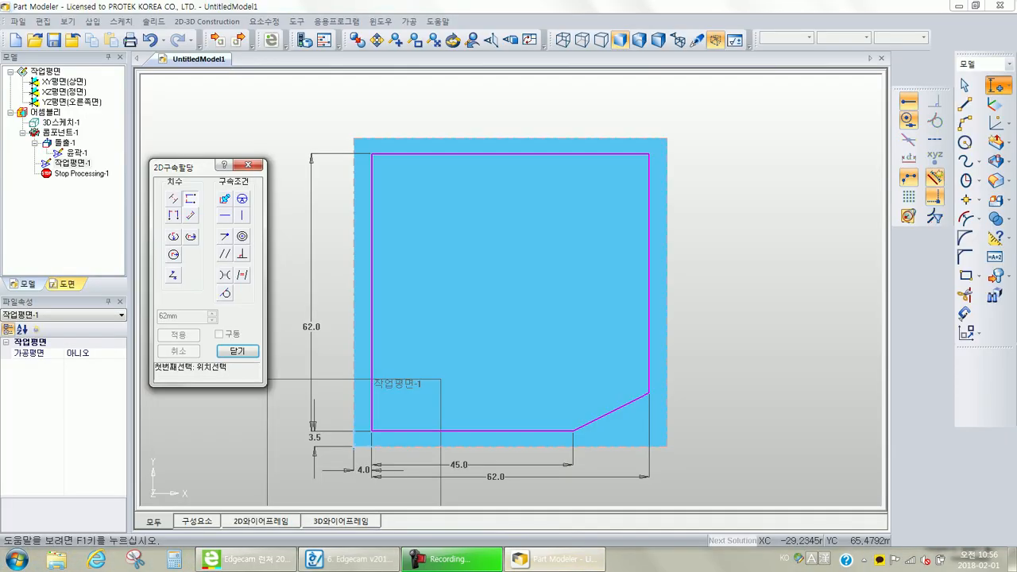
pyautogui.click(173, 275)
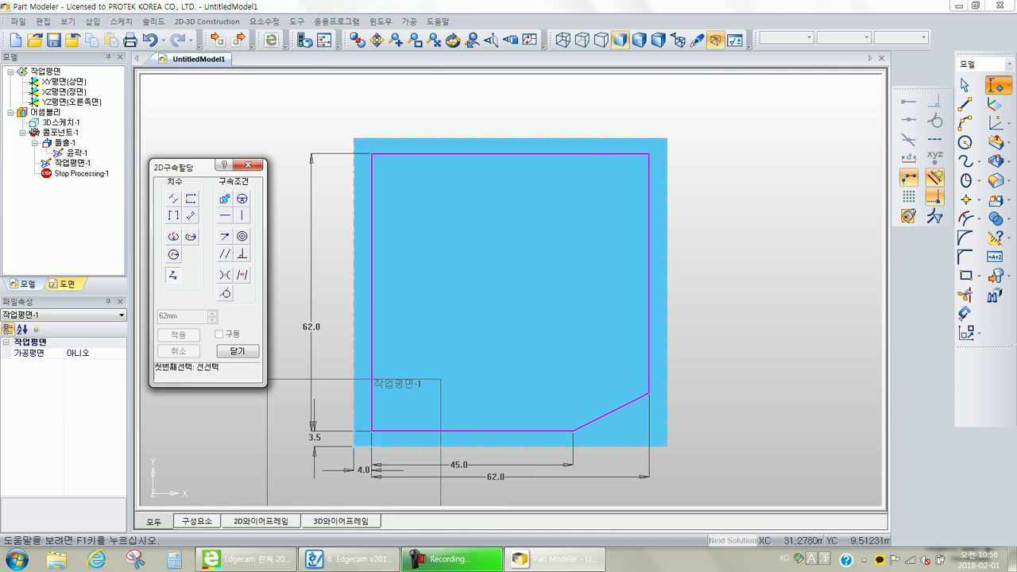
pyautogui.click(540, 431)
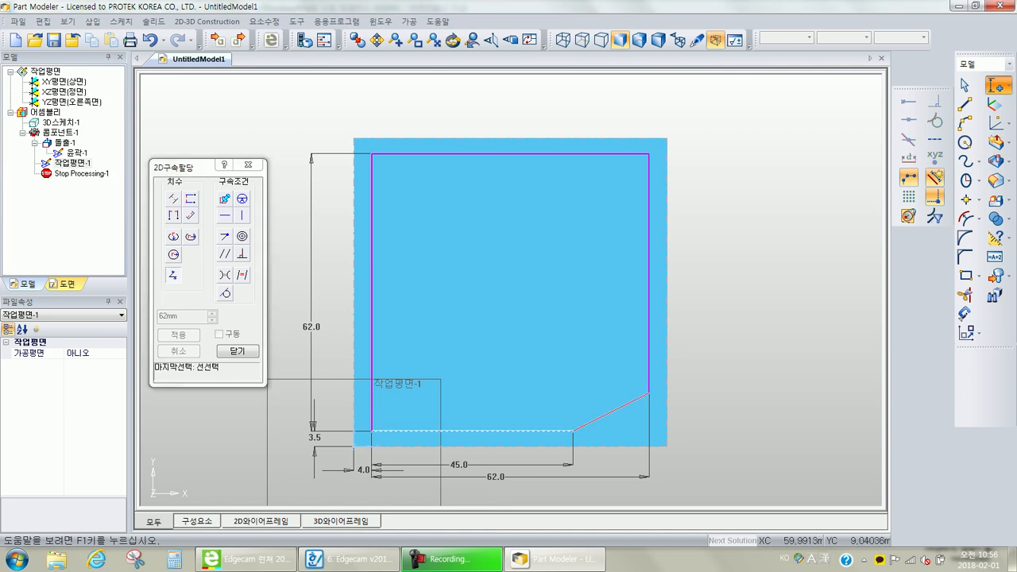
pyautogui.click(639, 397)
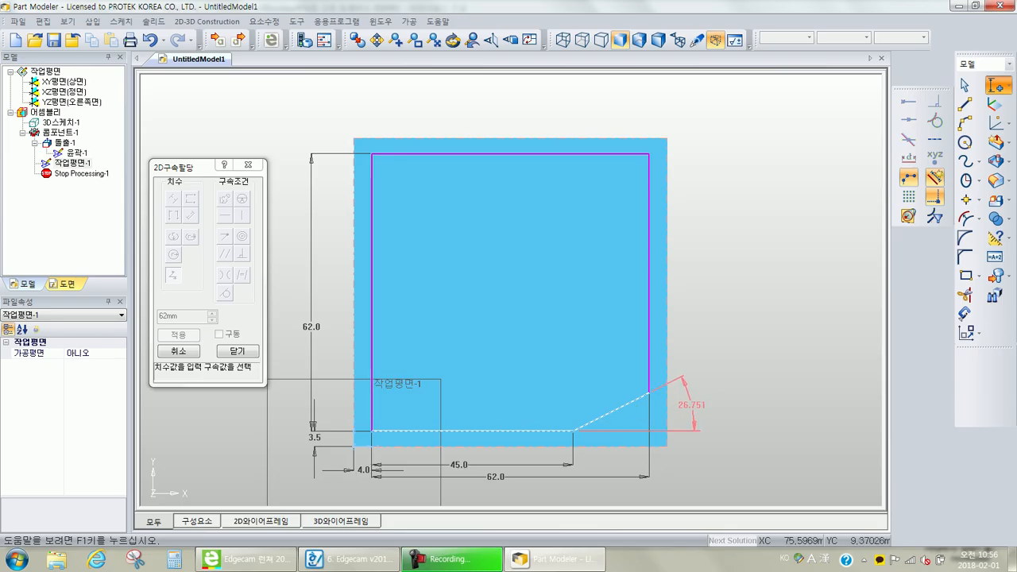
pyautogui.click(708, 391)
pyautogui.write('20')
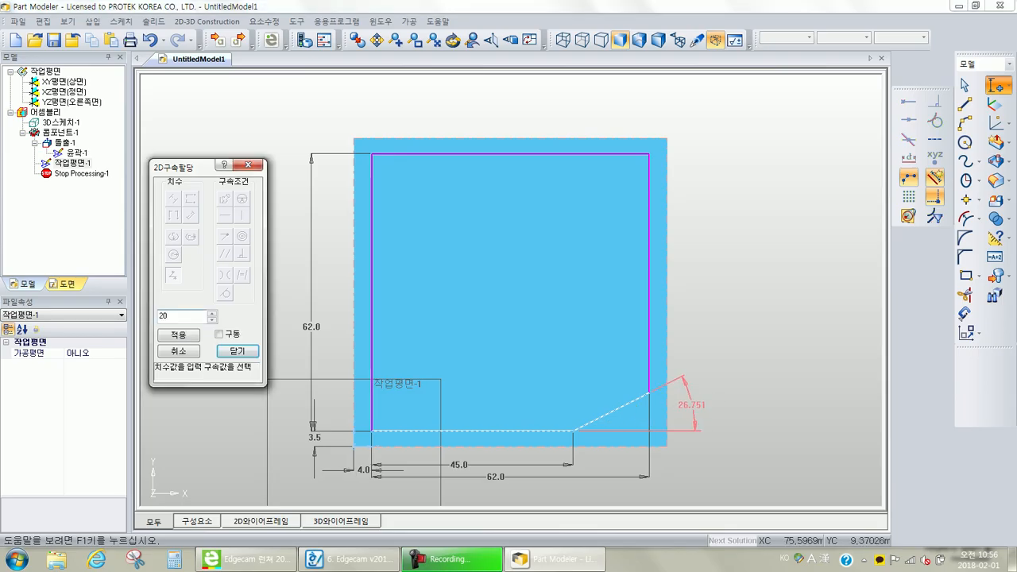
pyautogui.press('Return')
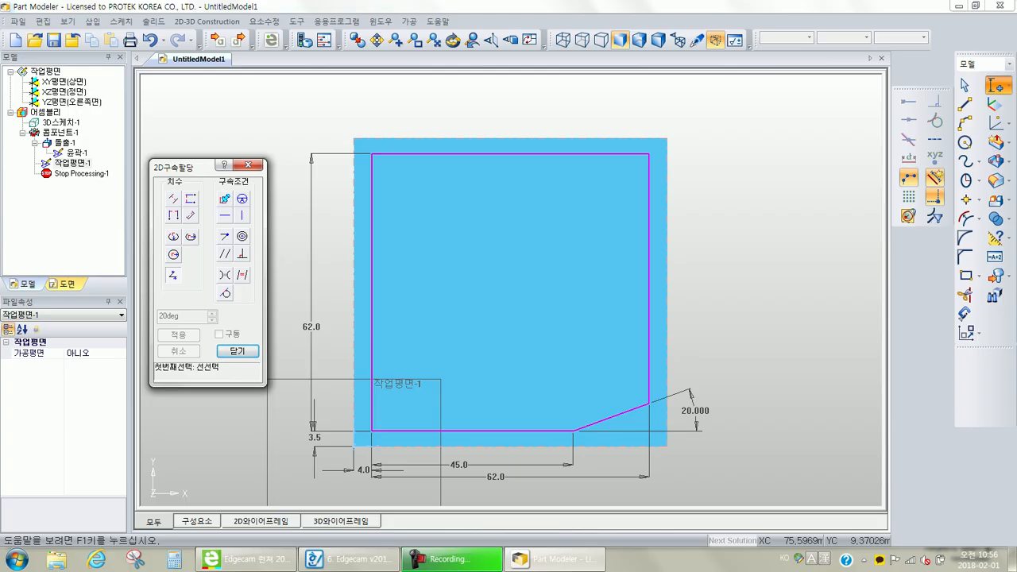
# Review the corner rounding, chamfer and top-edge arc callouts in the Hangul drawing, marking each one, and return to Part Modeler
pyautogui.hotkey('alt', 'Tab')
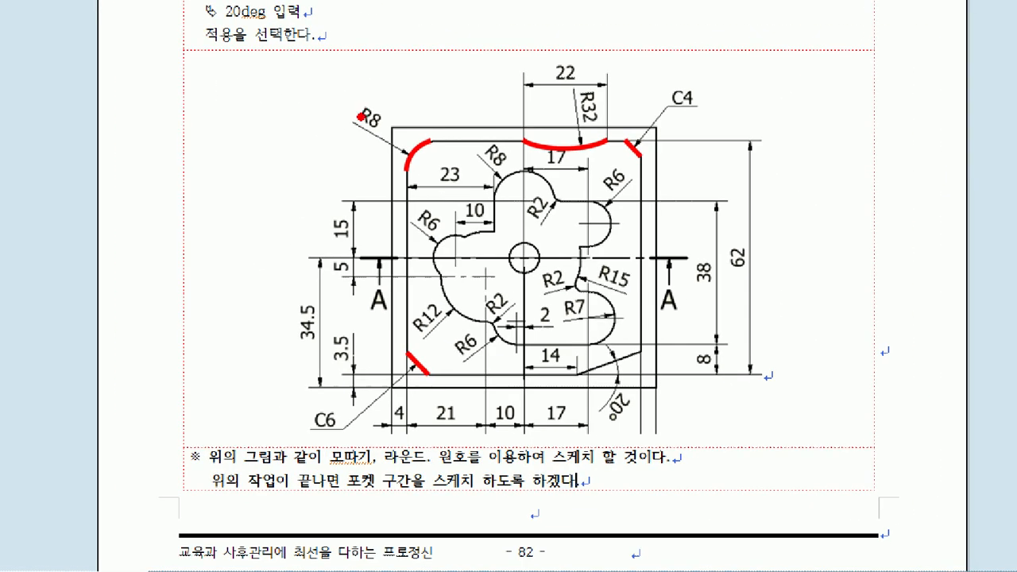
pyautogui.moveTo(323, 78)
pyautogui.mouseDown()
pyautogui.moveTo(387, 149)
pyautogui.moveTo(461, 190)
pyautogui.mouseUp()
pyautogui.moveTo(500, 63)
pyautogui.mouseDown()
pyautogui.moveTo(618, 150)
pyautogui.moveTo(616, 159)
pyautogui.mouseUp()
pyautogui.moveTo(644, 75); pyautogui.dragTo(722, 125)
pyautogui.moveTo(285, 393); pyautogui.dragTo(370, 445)
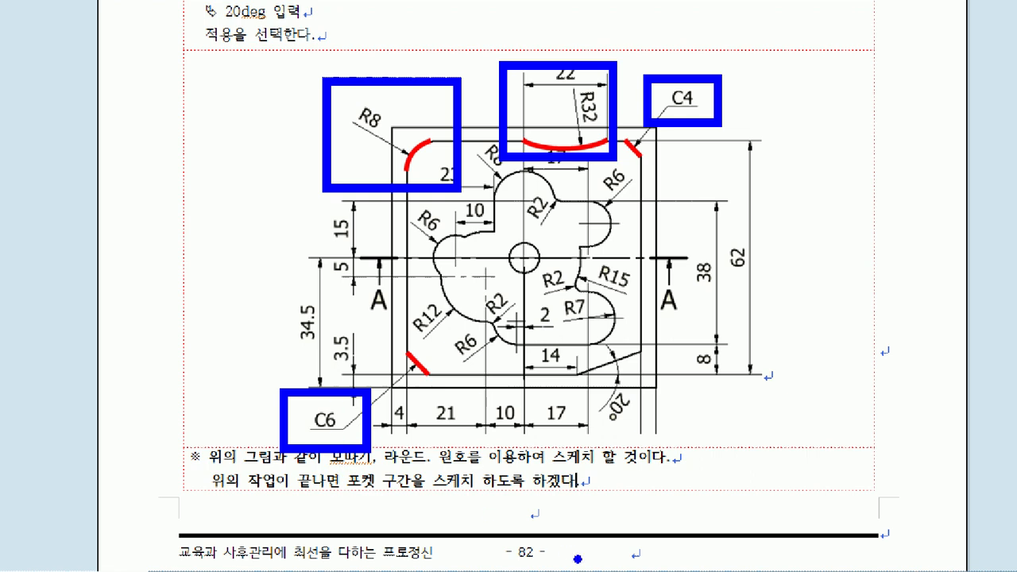
pyautogui.press('Escape')
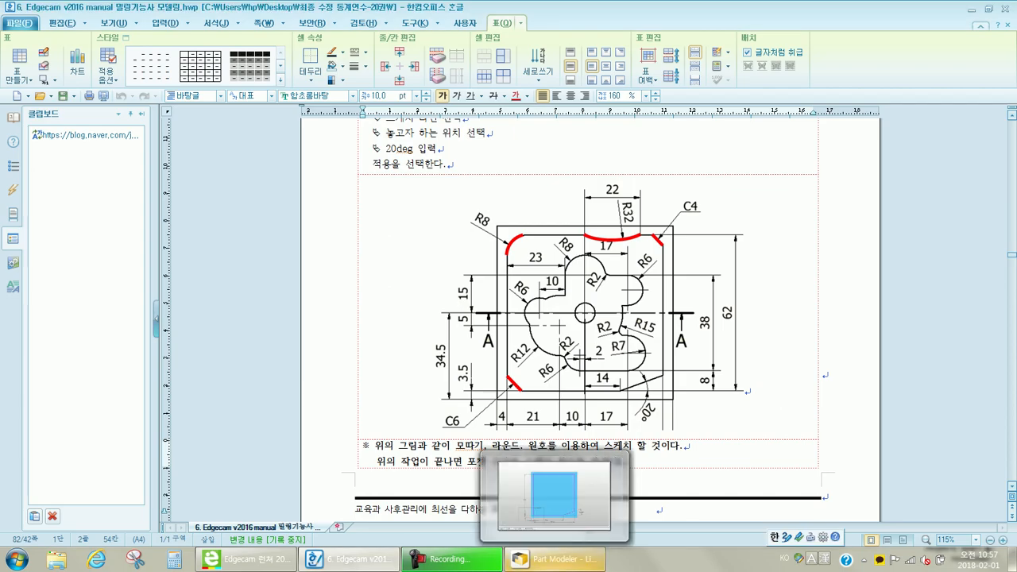
pyautogui.click(549, 559)
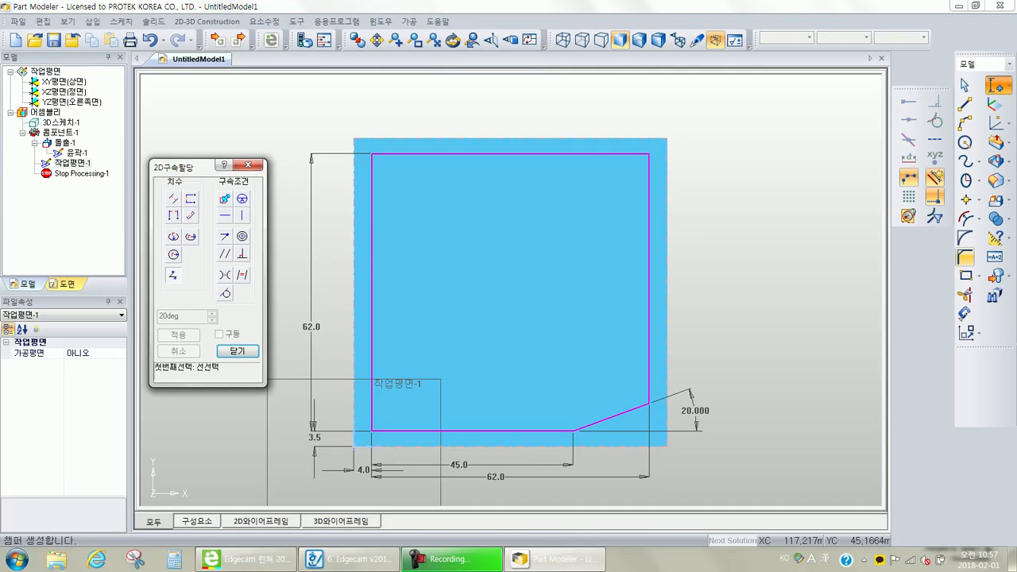
# Start a 2D chamfer and set its method to offset plus angle (옵셋+각도)
pyautogui.click(913, 292)
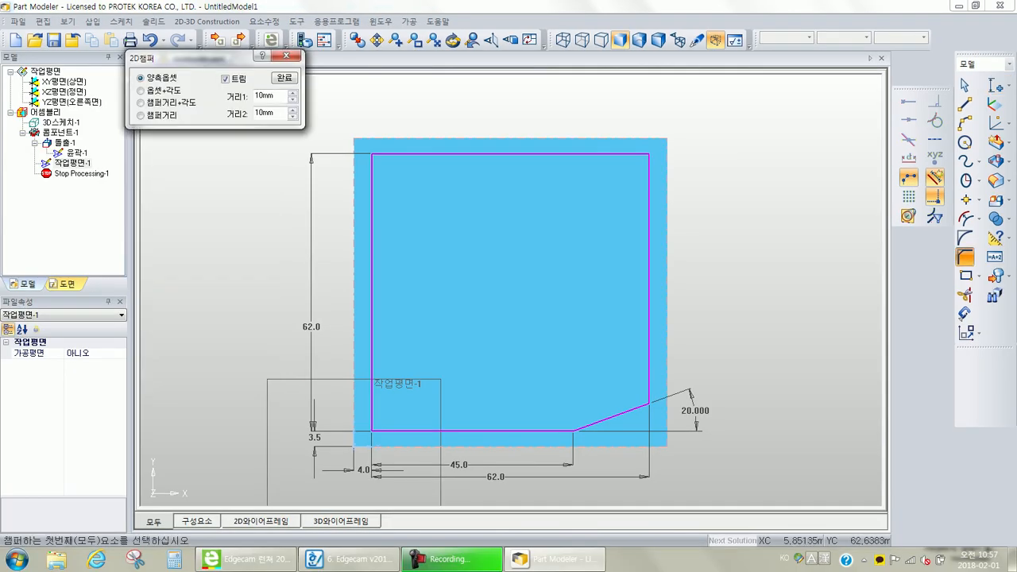
pyautogui.click(142, 91)
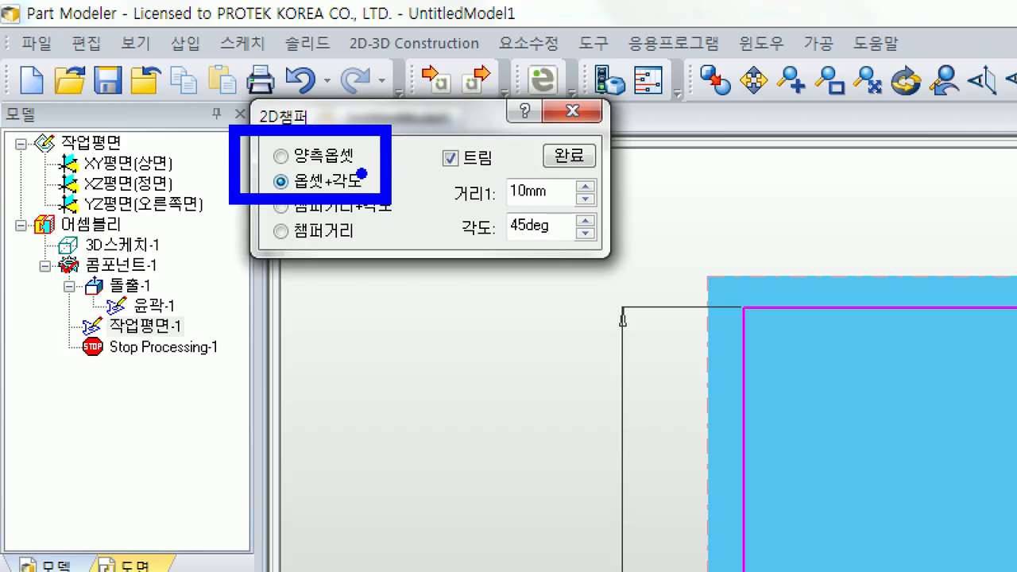
pyautogui.moveTo(565, 169)
pyautogui.mouseDown()
pyautogui.moveTo(633, 196)
pyautogui.moveTo(587, 214)
pyautogui.moveTo(613, 245)
pyautogui.moveTo(596, 260)
pyautogui.mouseUp()
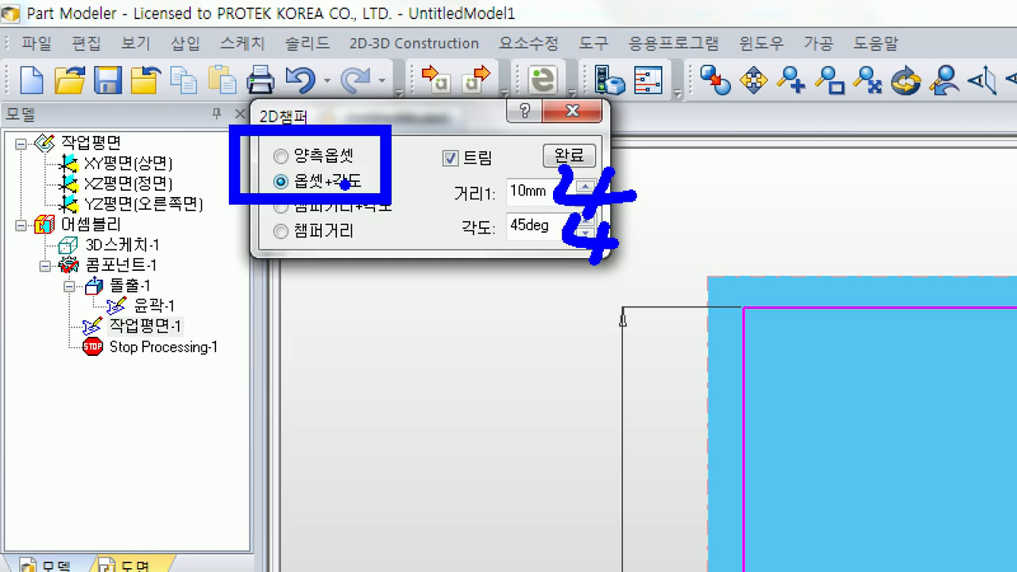
pyautogui.moveTo(521, 165); pyautogui.dragTo(481, 198)
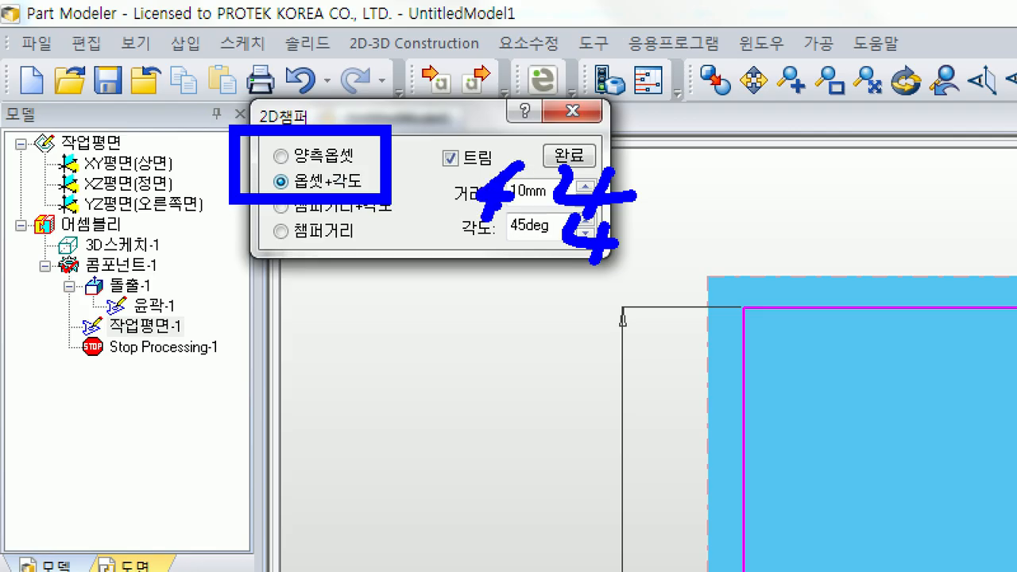
pyautogui.press('e')
pyautogui.moveTo(568, 175)
pyautogui.mouseDown()
pyautogui.moveTo(608, 193)
pyautogui.moveTo(581, 217)
pyautogui.mouseUp()
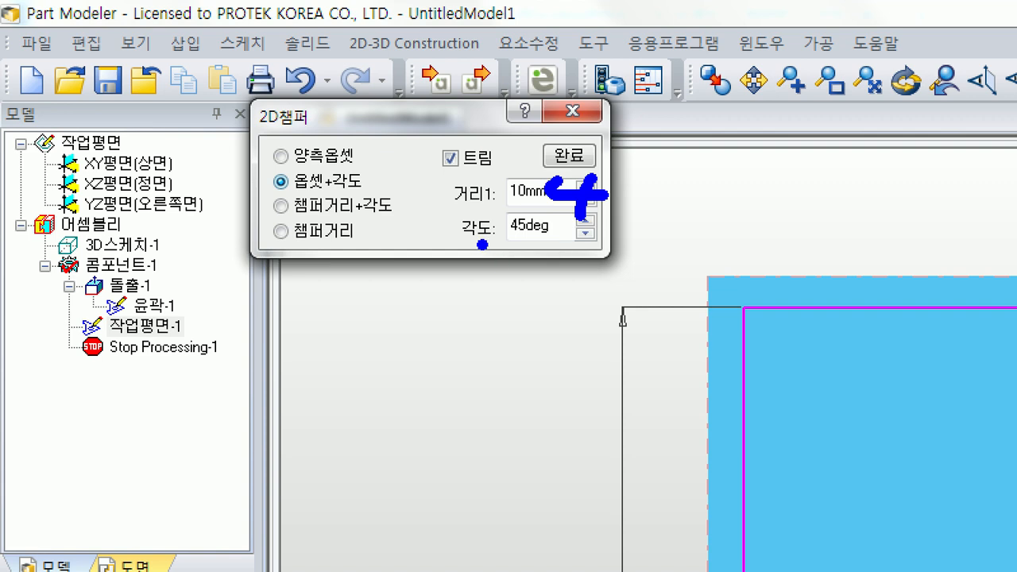
pyautogui.press('Escape')
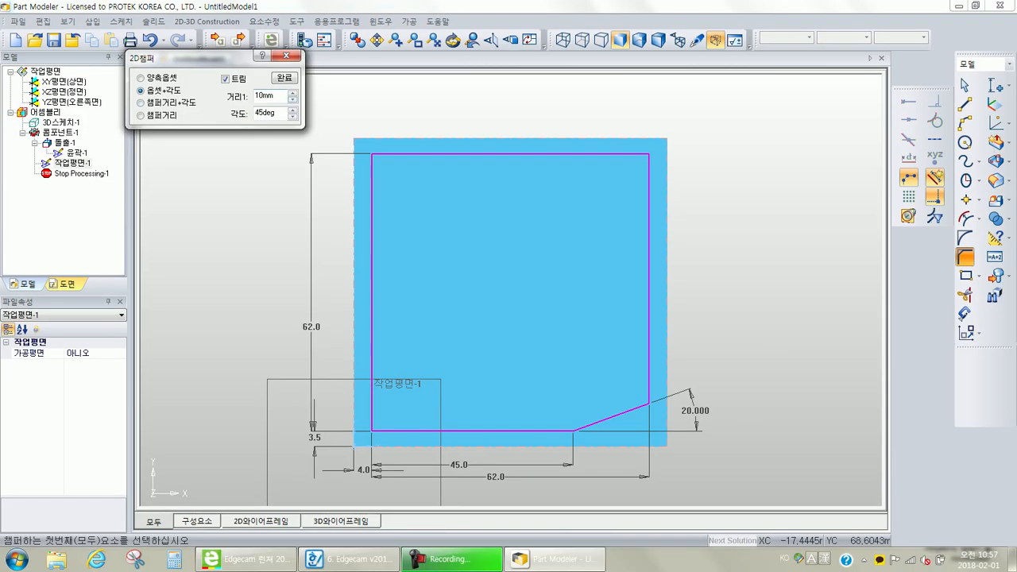
# Chamfer the outline's upper-right corner by 4 mm and its lower-left corner by 6 mm, both at 45°
pyautogui.doubleClick(272, 96)
pyautogui.write('4')
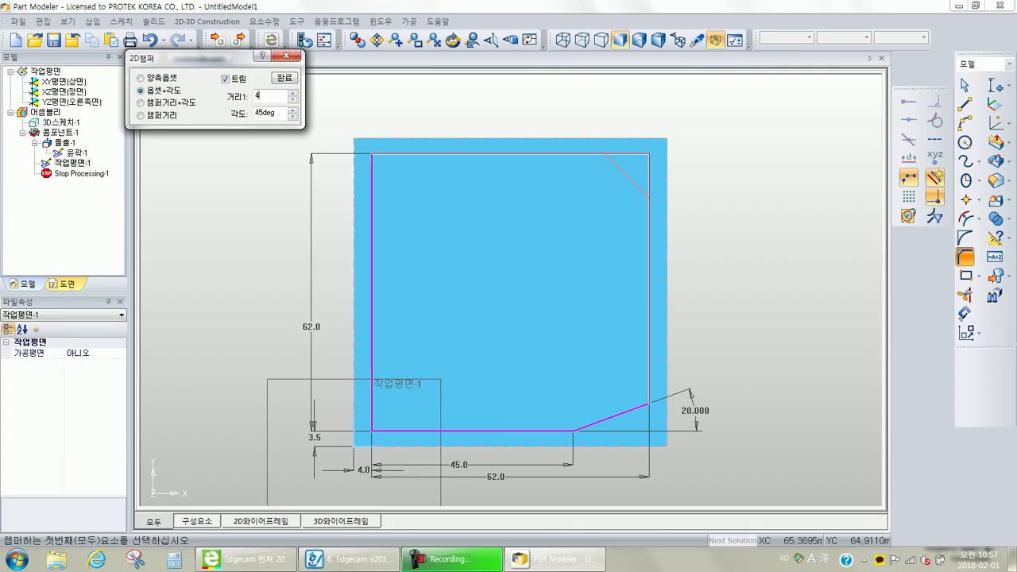
pyautogui.click(650, 154)
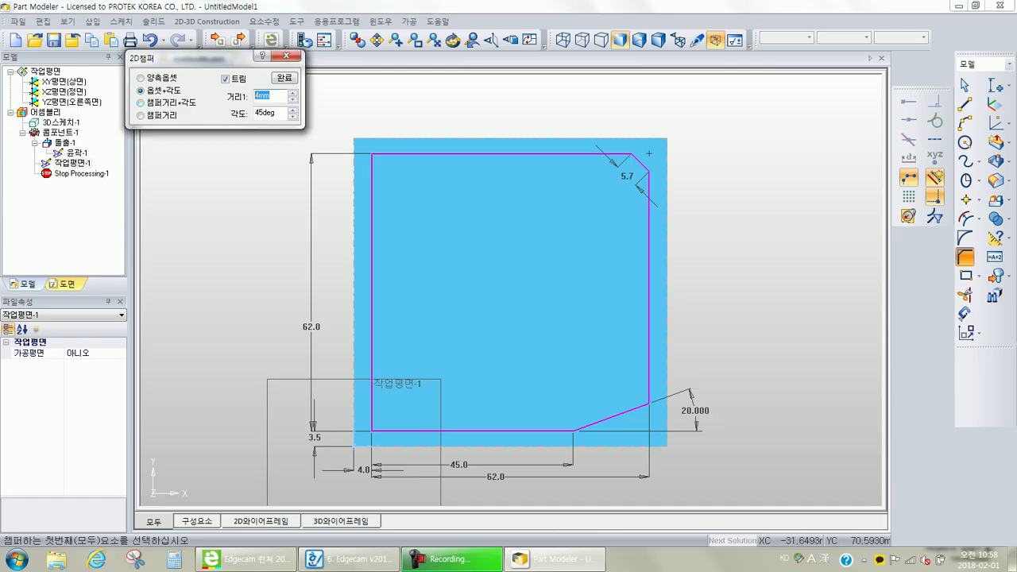
pyautogui.write('8')
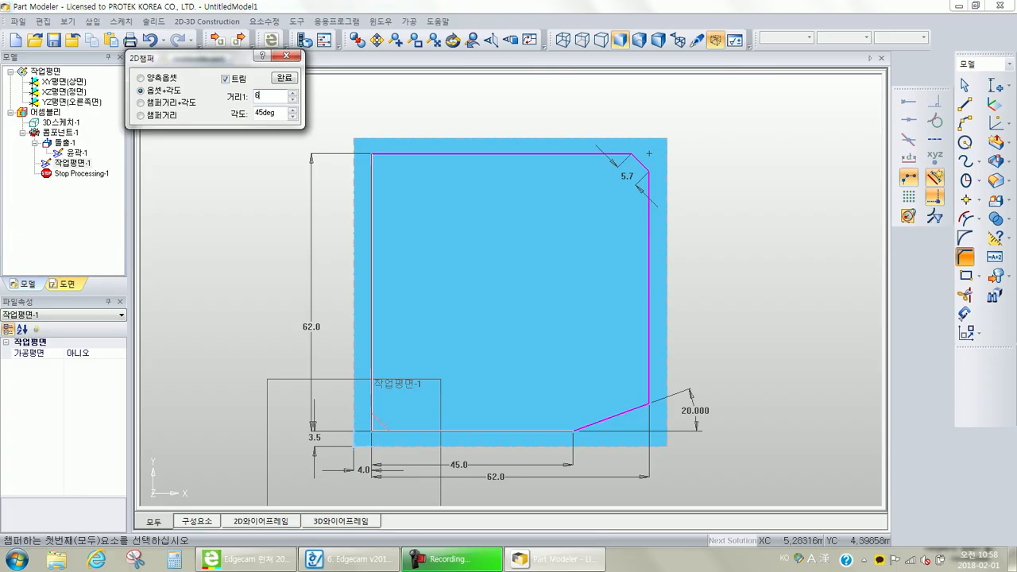
pyautogui.click(394, 414)
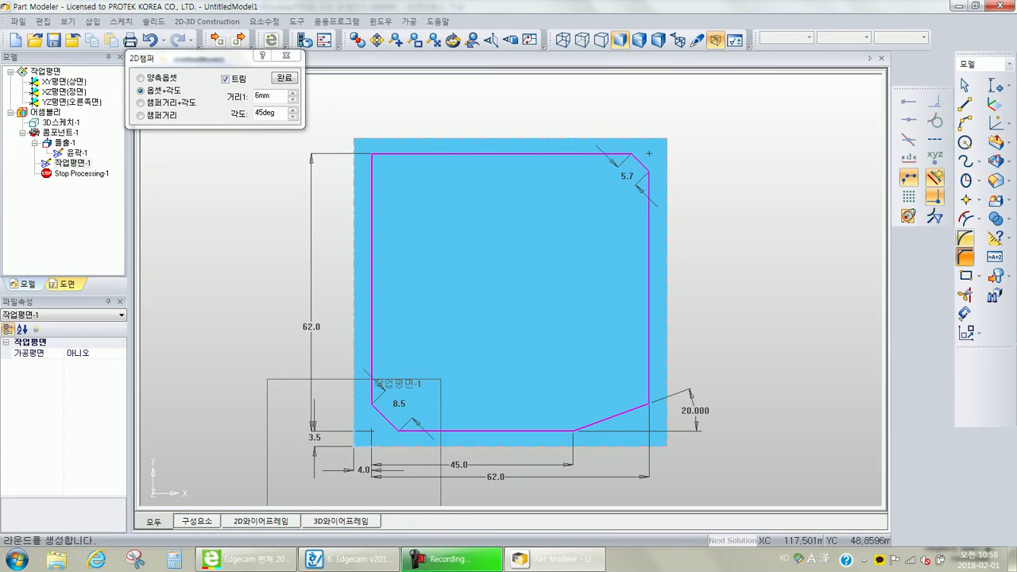
# Round the outline's upper-left corner with an 8 mm radius, keeping trim enabled
pyautogui.click(964, 237)
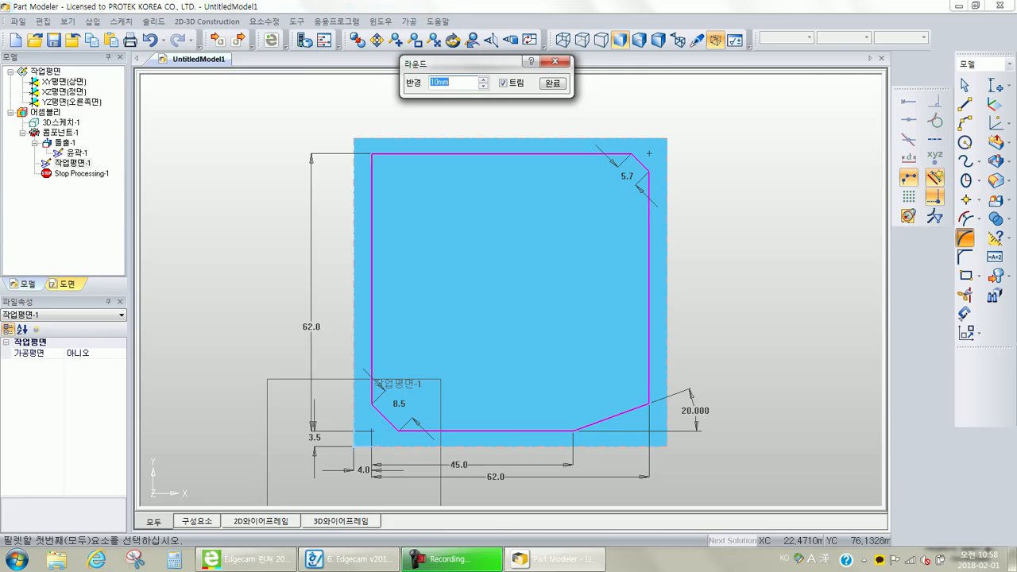
pyautogui.write('8')
pyautogui.click(398, 154)
pyautogui.click(372, 167)
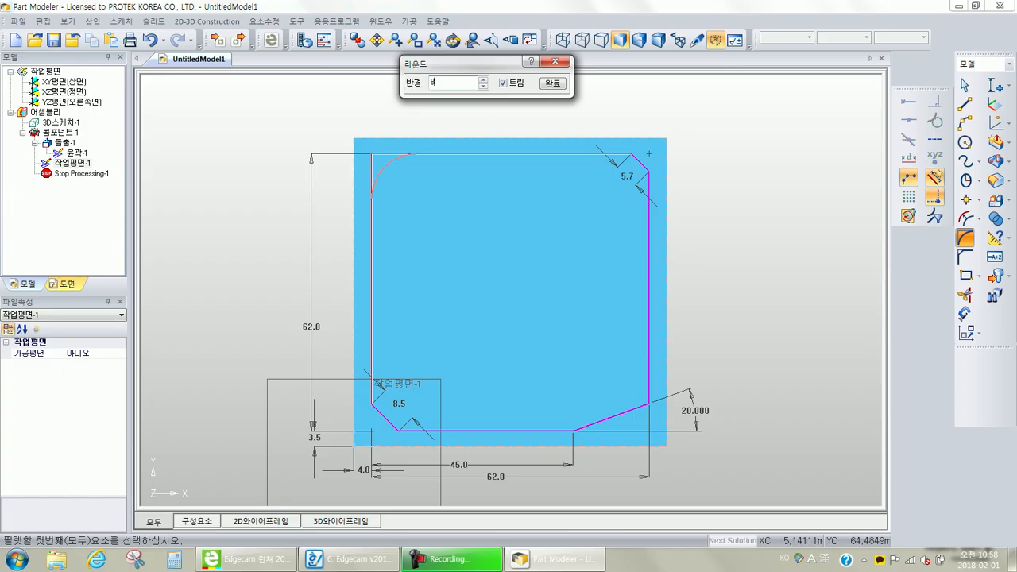
pyautogui.press('Return')
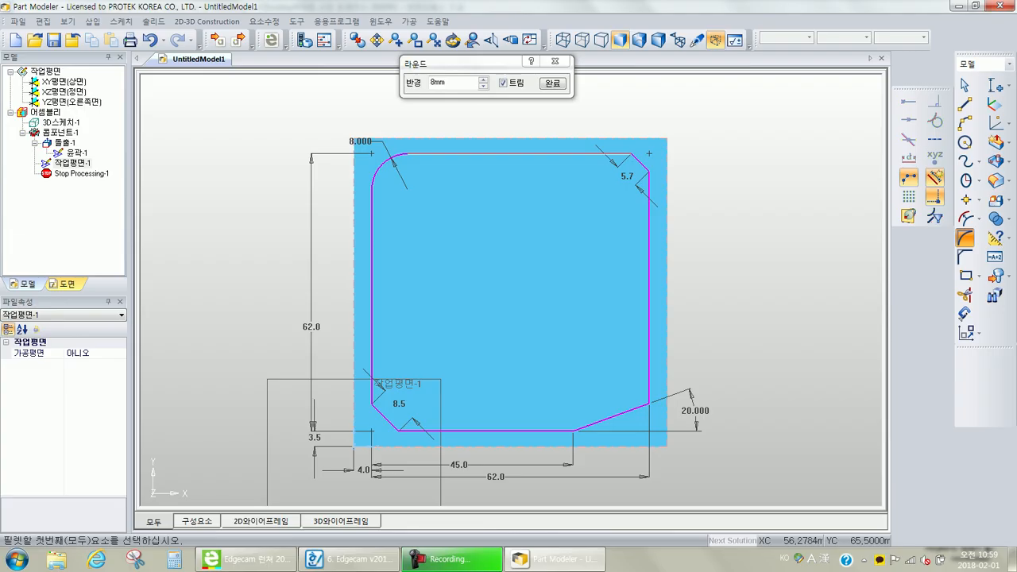
# Start an arc, mark the top-edge arc's two endpoints and R32 callout in the Hangul drawing, and return to Part Modeler
pyautogui.click(349, 559)
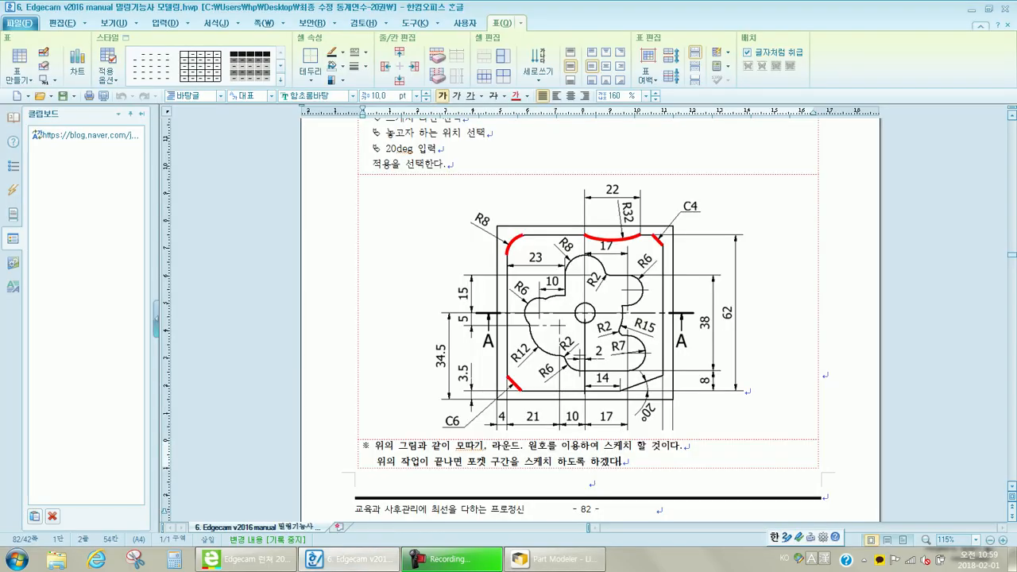
pyautogui.click(549, 561)
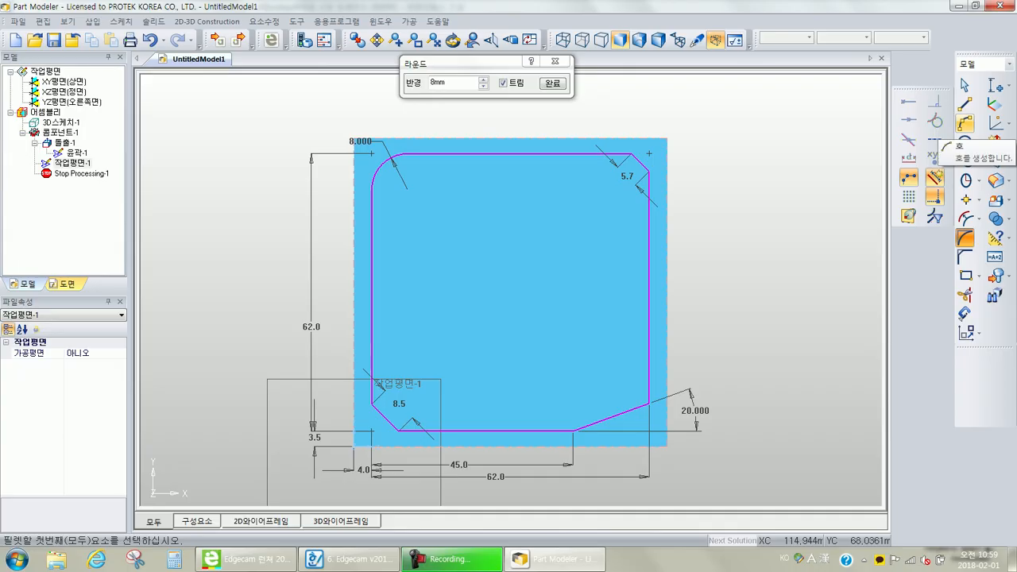
pyautogui.click(965, 125)
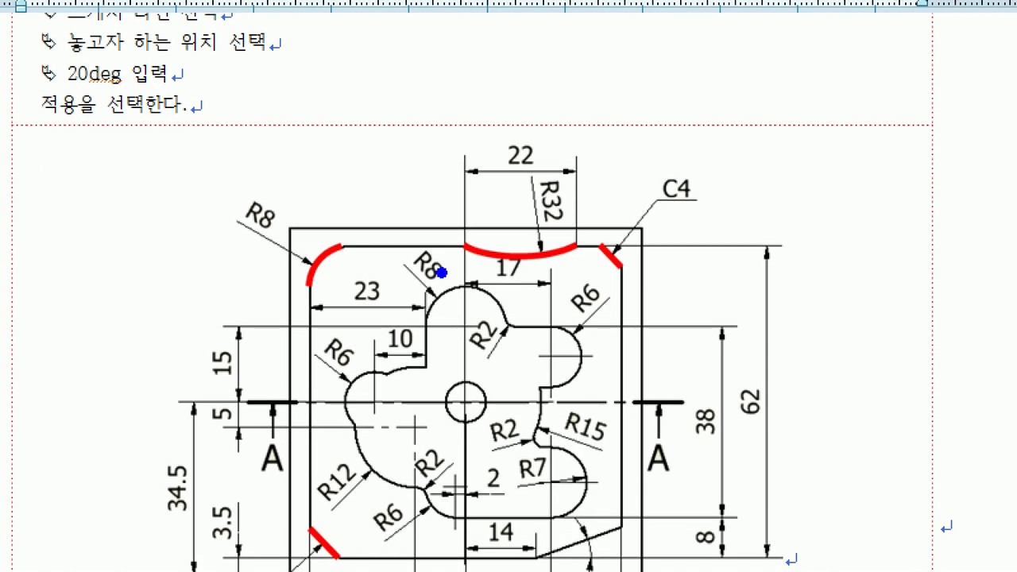
pyautogui.moveTo(460, 241)
pyautogui.mouseDown()
pyautogui.moveTo(450, 250)
pyautogui.moveTo(472, 247)
pyautogui.mouseUp()
pyautogui.moveTo(416, 174)
pyautogui.mouseDown()
pyautogui.moveTo(408, 205)
pyautogui.moveTo(438, 156)
pyautogui.moveTo(398, 223)
pyautogui.mouseUp()
pyautogui.moveTo(564, 248)
pyautogui.mouseDown()
pyautogui.moveTo(572, 243)
pyautogui.moveTo(566, 256)
pyautogui.mouseUp()
pyautogui.moveTo(585, 168); pyautogui.dragTo(628, 213)
pyautogui.moveTo(517, 173); pyautogui.dragTo(578, 236)
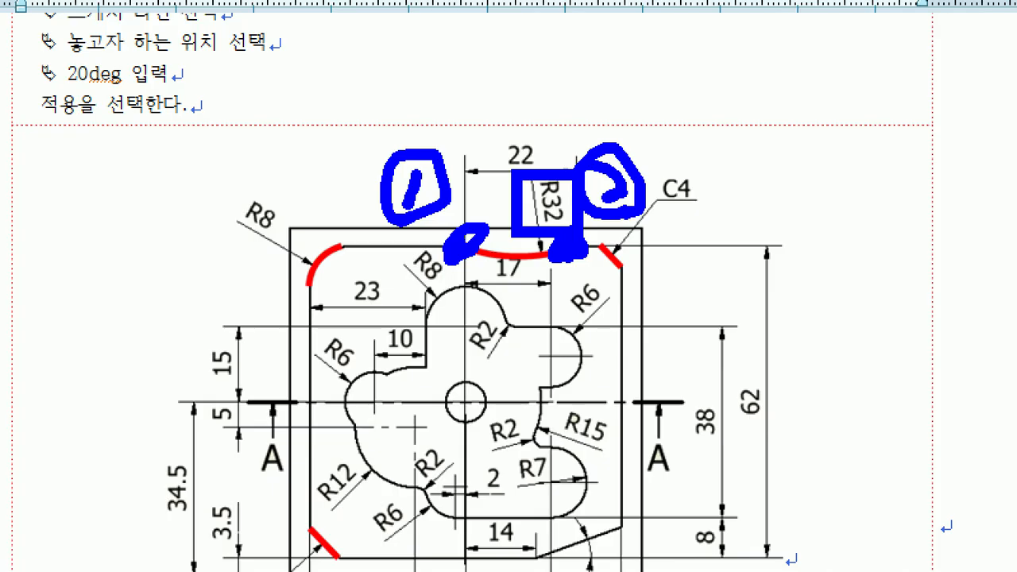
pyautogui.press('Escape')
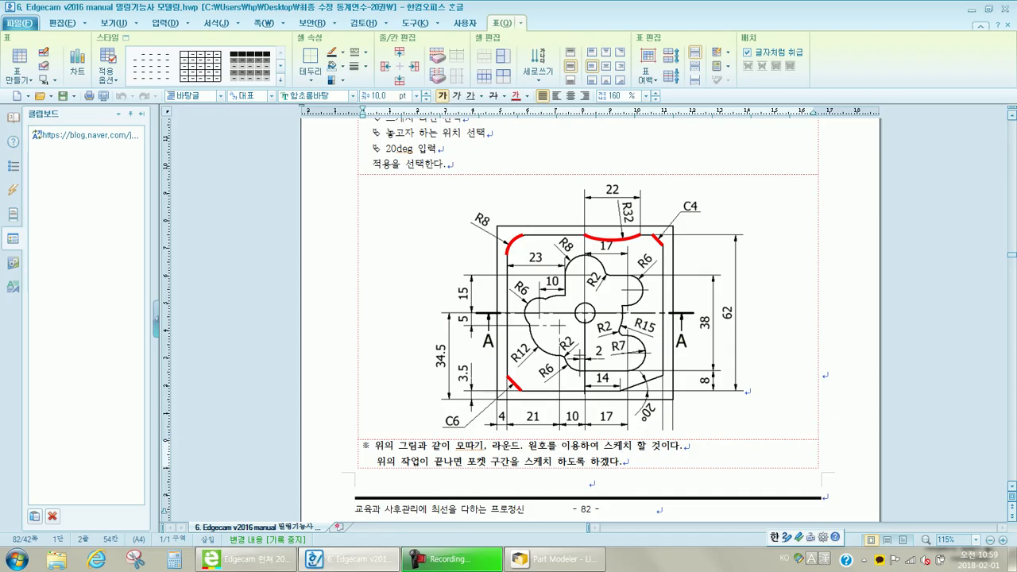
pyautogui.hotkey('alt', 'Tab')
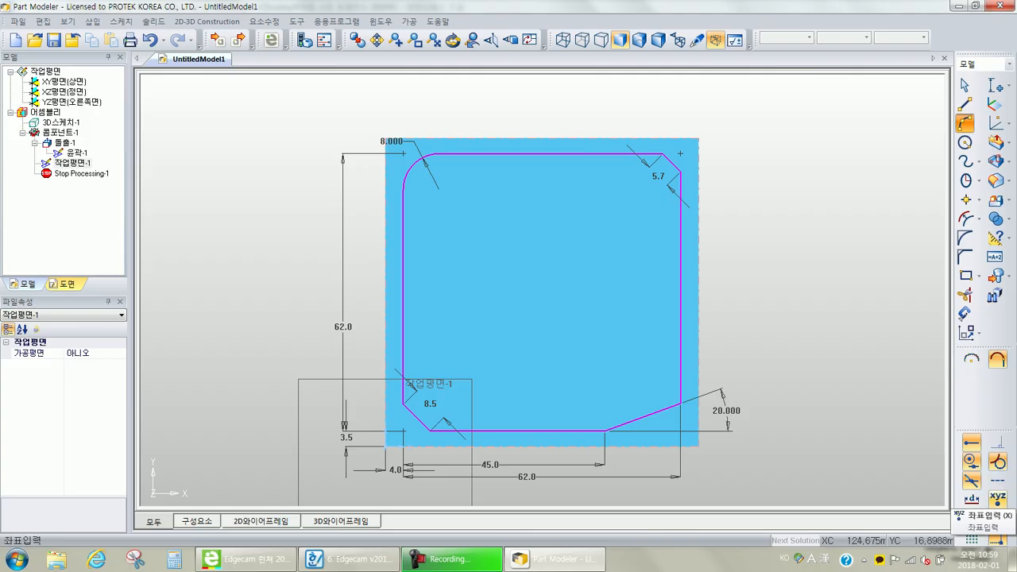
# Place the arc's first endpoint on the outline's top edge at X 35 mm, Y 65.5 mm using coordinate entry (좌표입력)
pyautogui.click(997, 498)
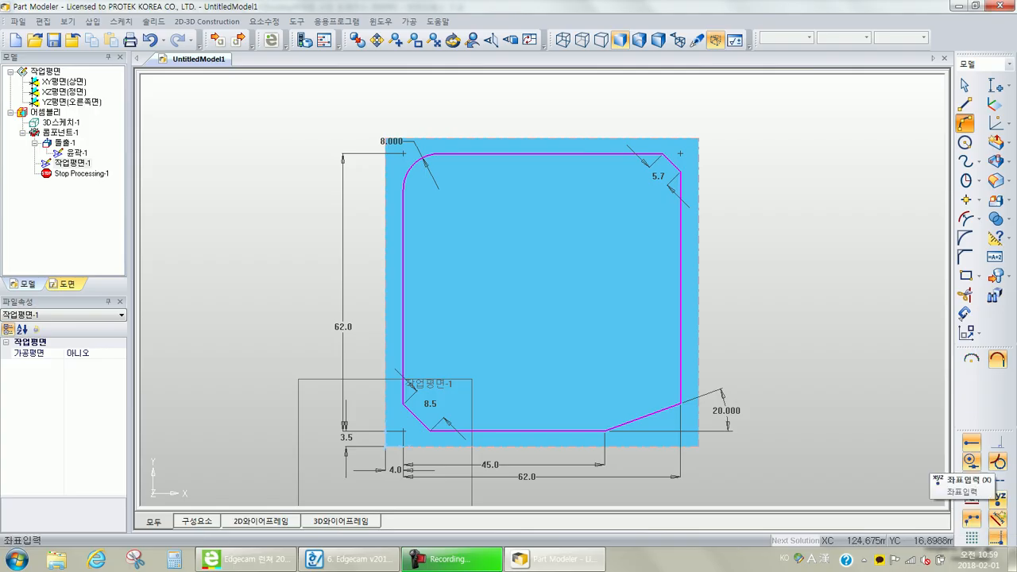
pyautogui.click(998, 499)
pyautogui.moveTo(405, 229); pyautogui.dragTo(150, 58)
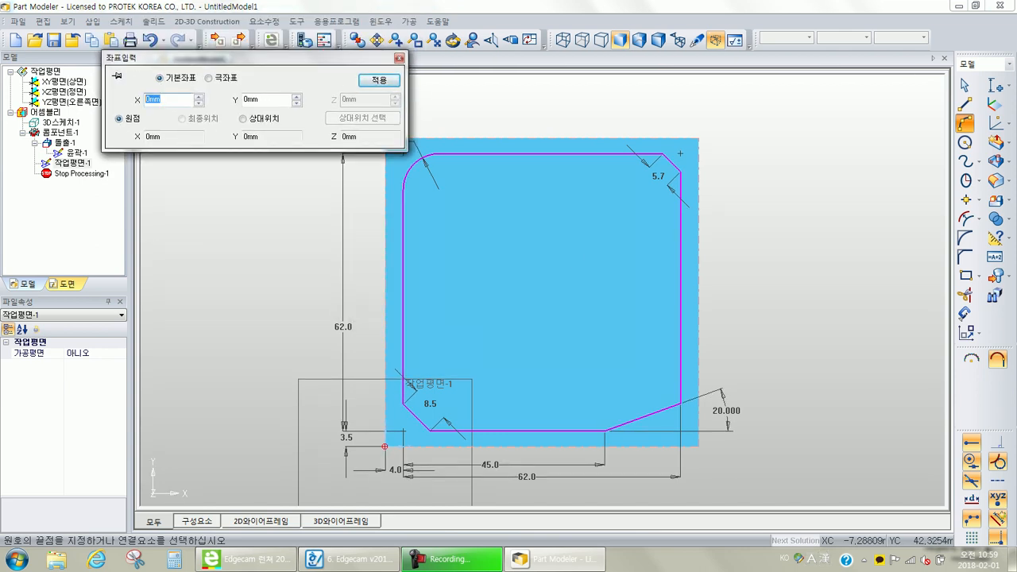
pyautogui.write('35')
pyautogui.press('Tab')
pyautogui.write('65.5')
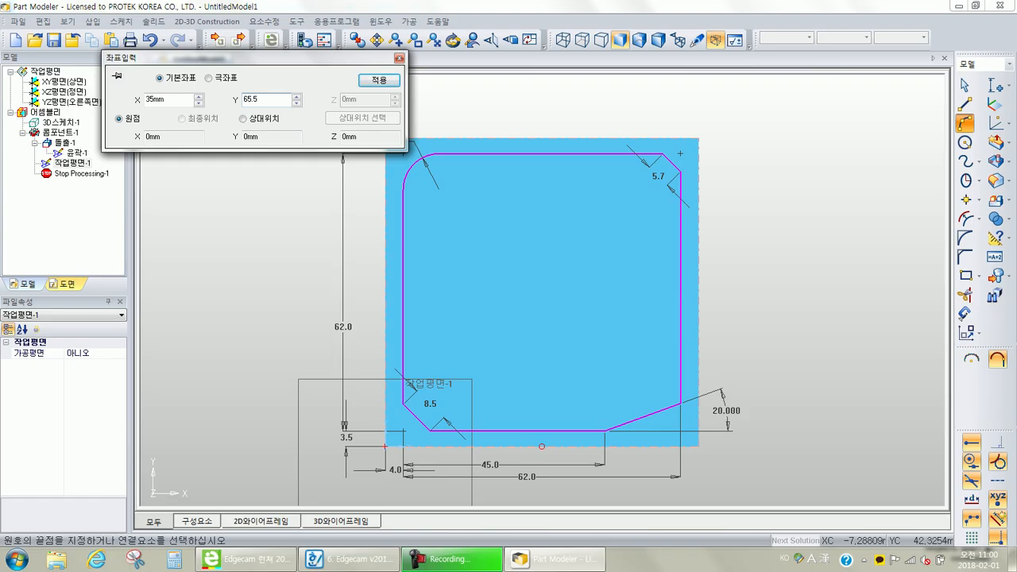
pyautogui.press('Return')
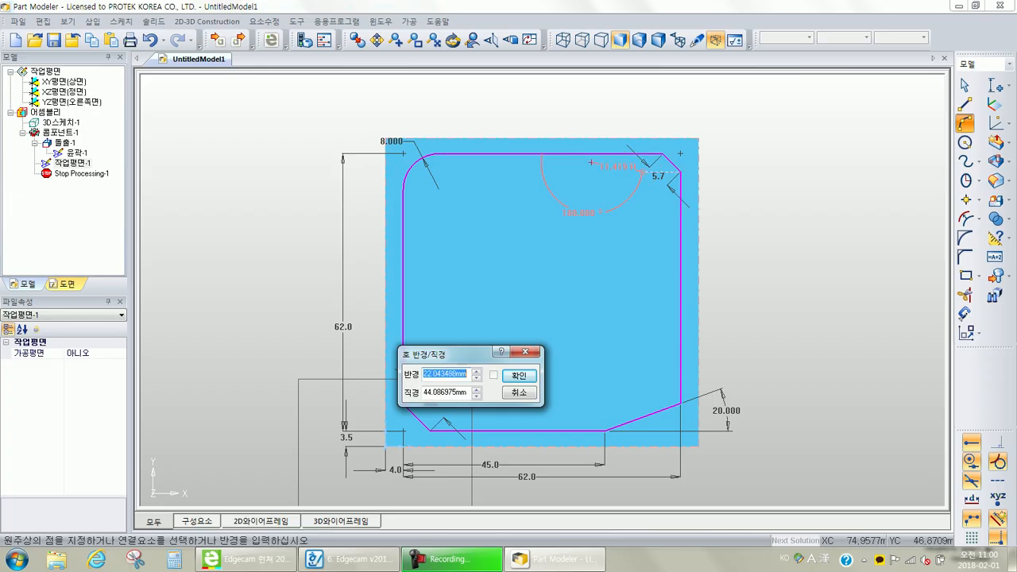
# Place the arc's second endpoint at X 57 mm, Y 65.5 mm and set its radius to 32 mm, bulging into the outline
pyautogui.click(998, 498)
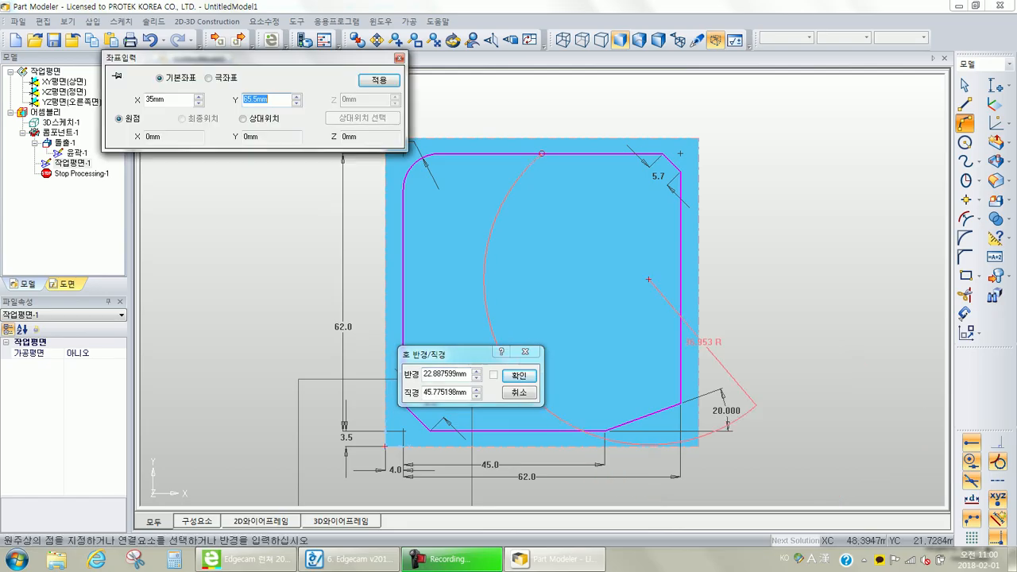
pyautogui.doubleClick(156, 99)
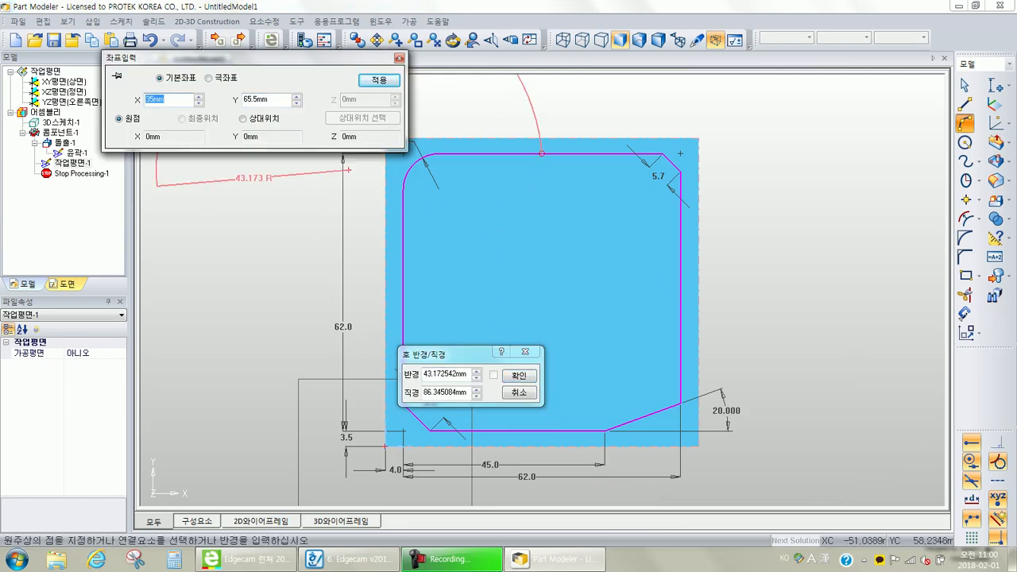
pyautogui.write('57')
pyautogui.press('Return')
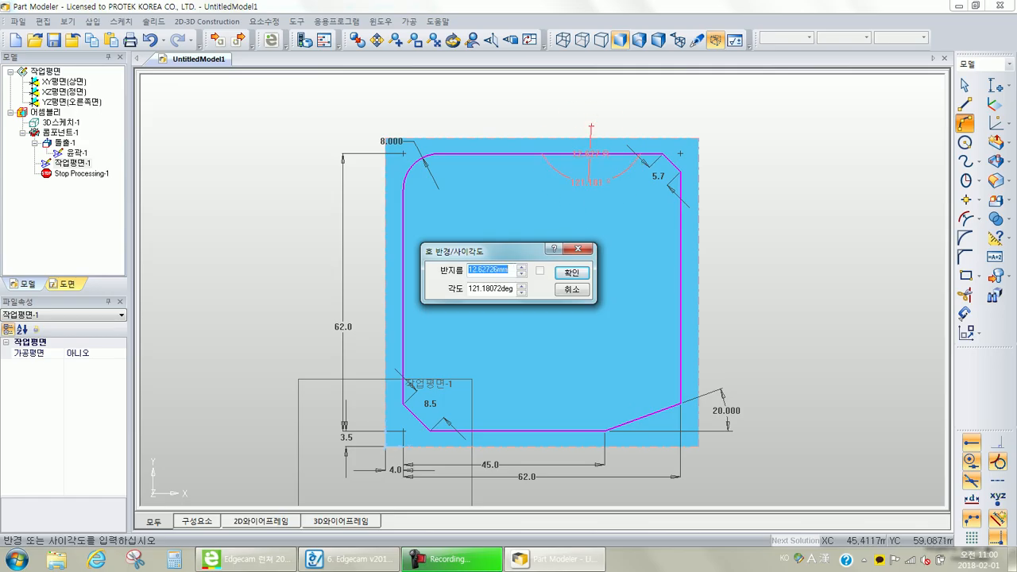
pyautogui.write('32')
pyautogui.press('Return')
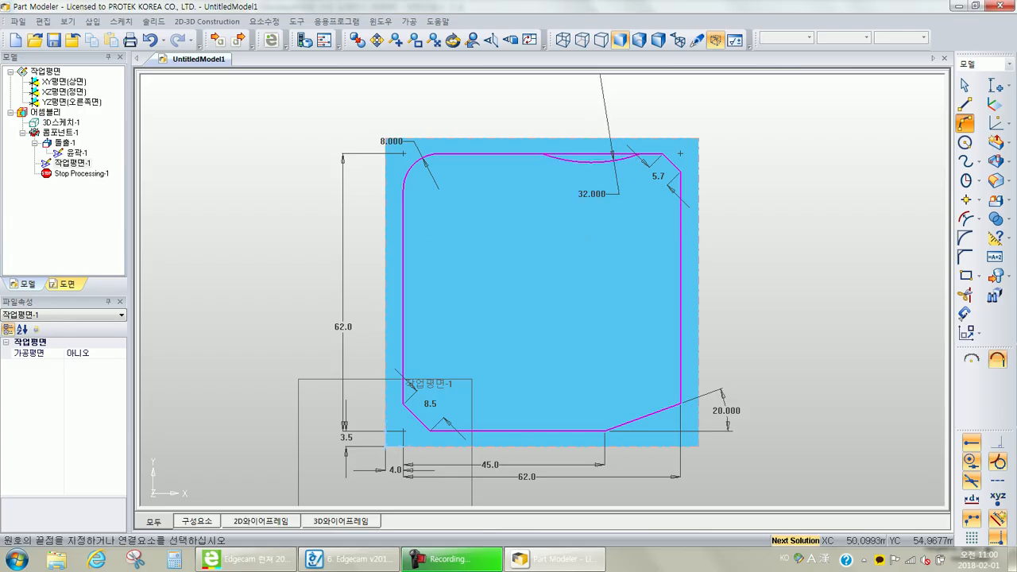
# Trim away the straight top-edge segment between the arc's endpoints, leaving the keep-selected-region option (선택영역남김) off
pyautogui.scroll(1, 543, 289)
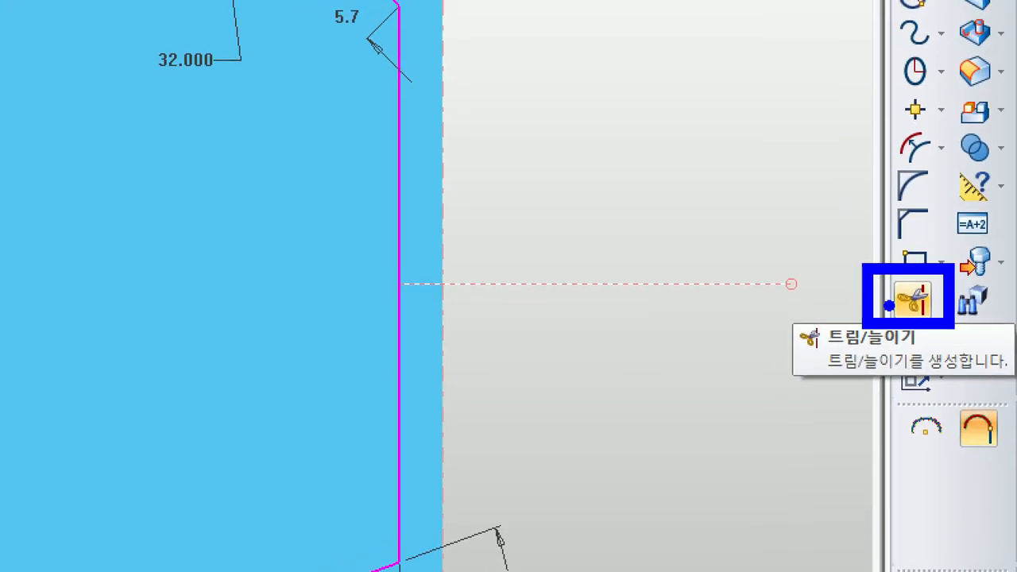
pyautogui.click(891, 305)
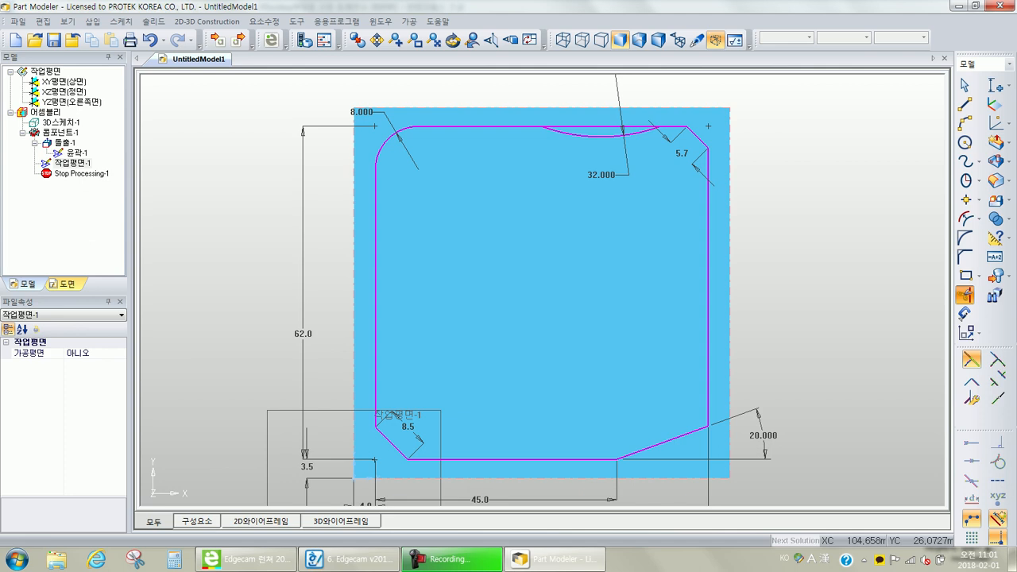
pyautogui.click(926, 294)
pyautogui.moveTo(175, 201); pyautogui.dragTo(570, 222)
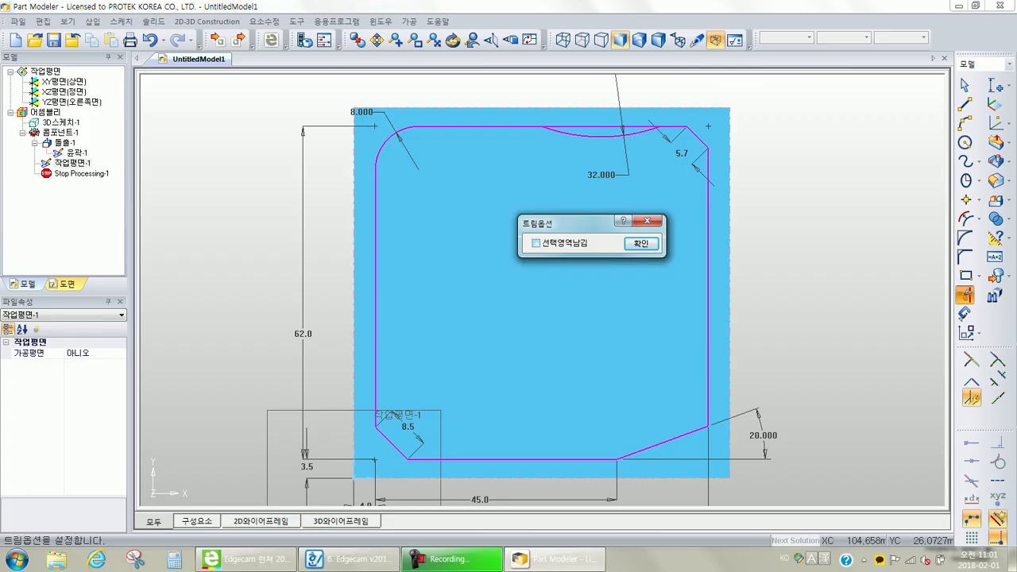
pyautogui.press('Return')
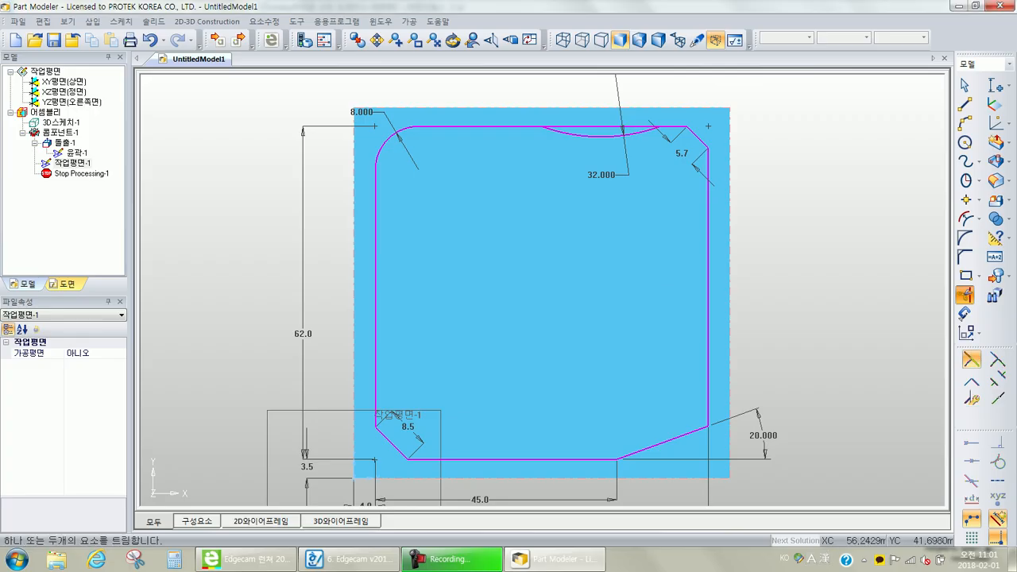
pyautogui.scroll(3, 525, 203)
pyautogui.moveTo(524, 204); pyautogui.dragTo(477, 300, button='middle')
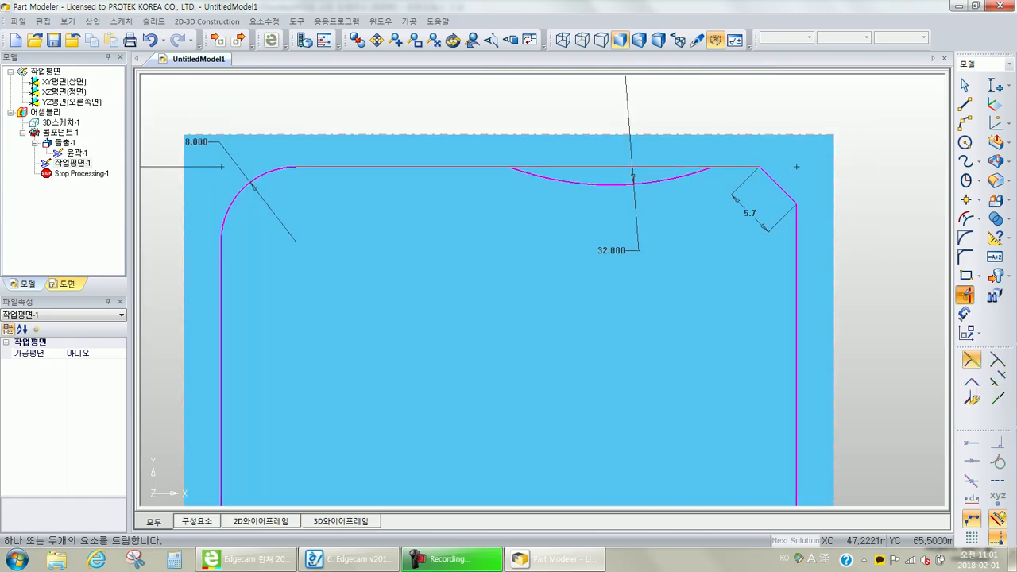
pyautogui.scroll(-3, 624, 165)
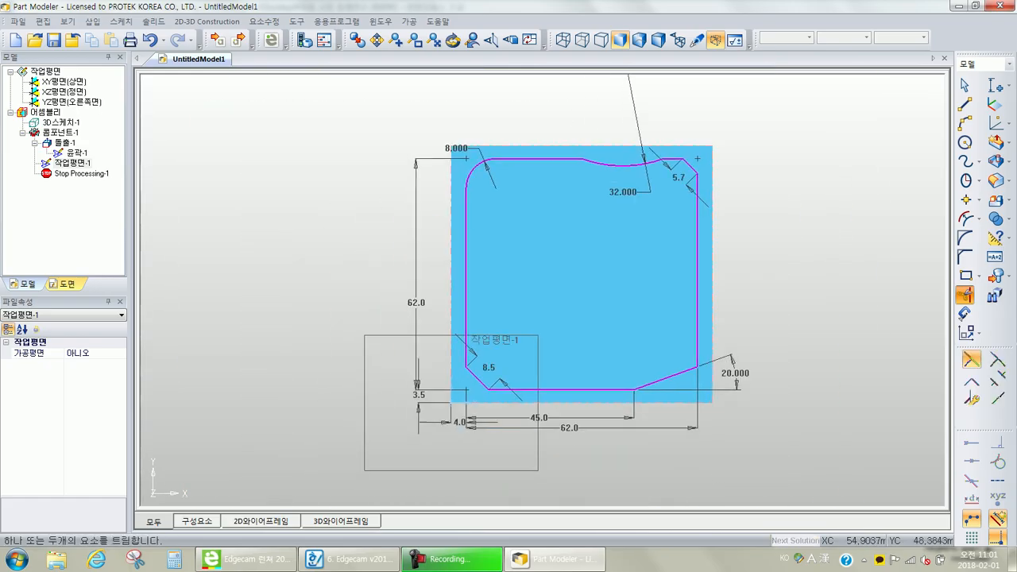
pyautogui.scroll(1, 531, 310)
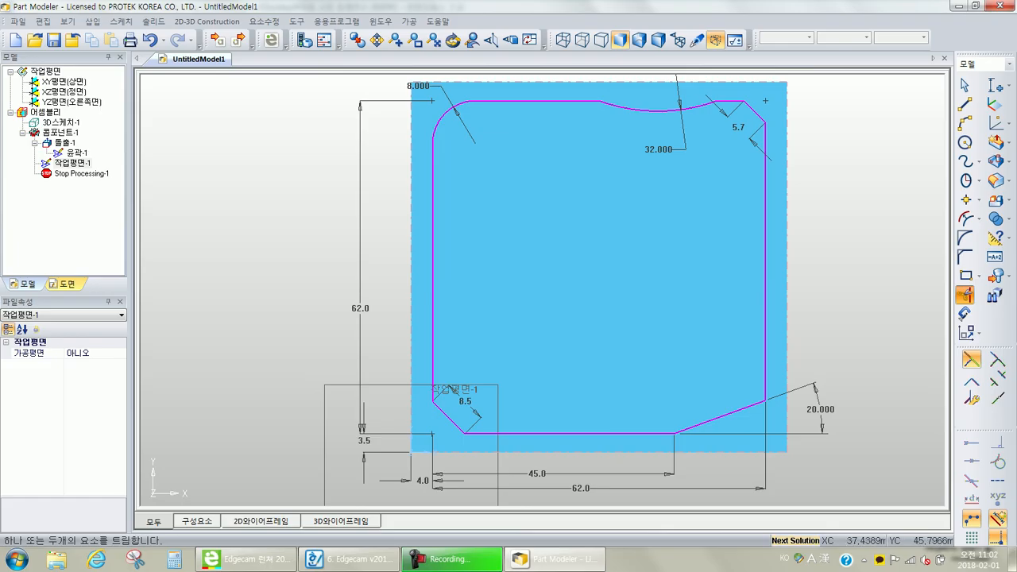
pyautogui.scroll(-1, 436, 337)
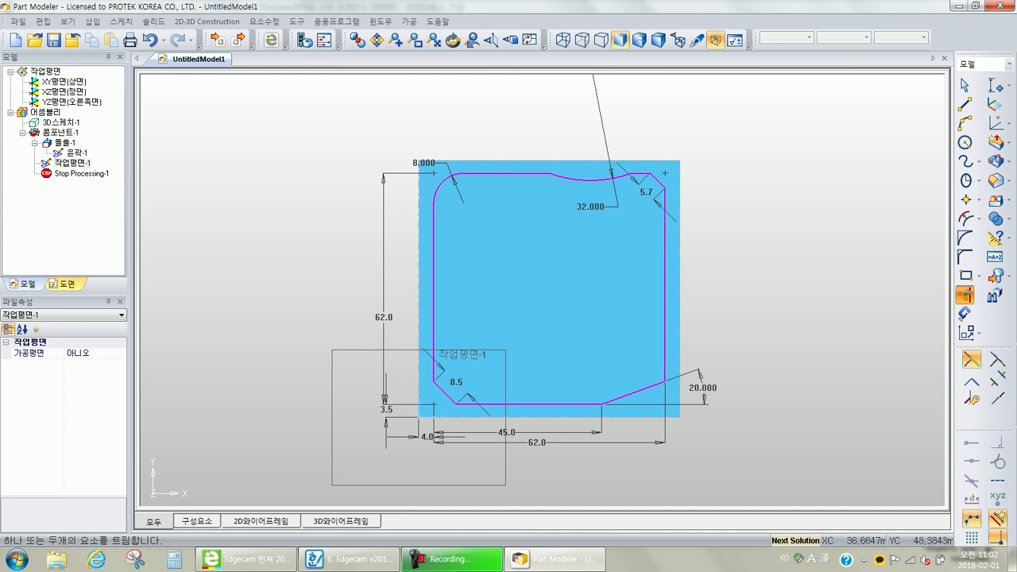
pyautogui.moveTo(550, 378); pyautogui.dragTo(610, 320, button='middle')
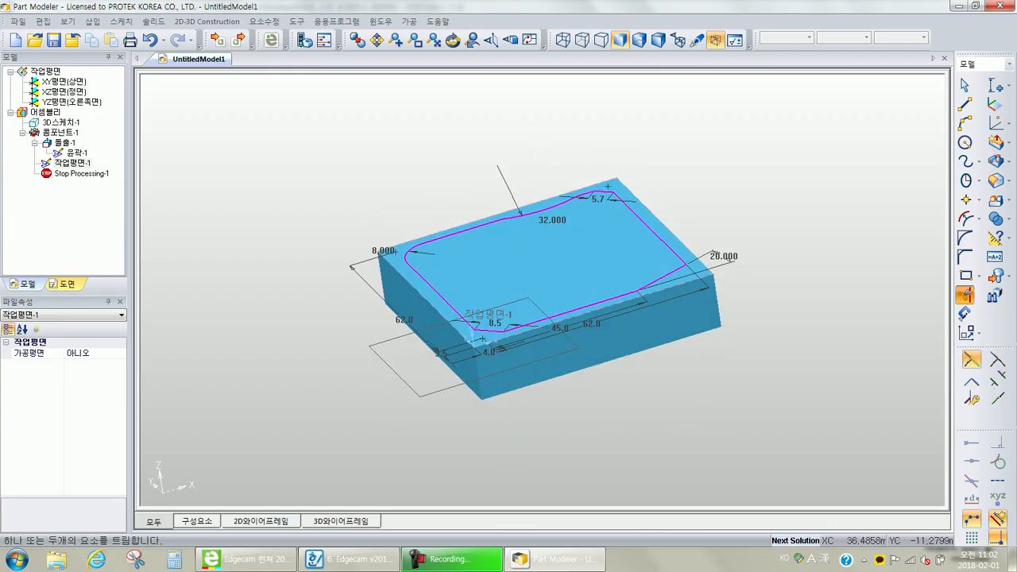
pyautogui.moveTo(594, 285); pyautogui.dragTo(605, 301, button='middle')
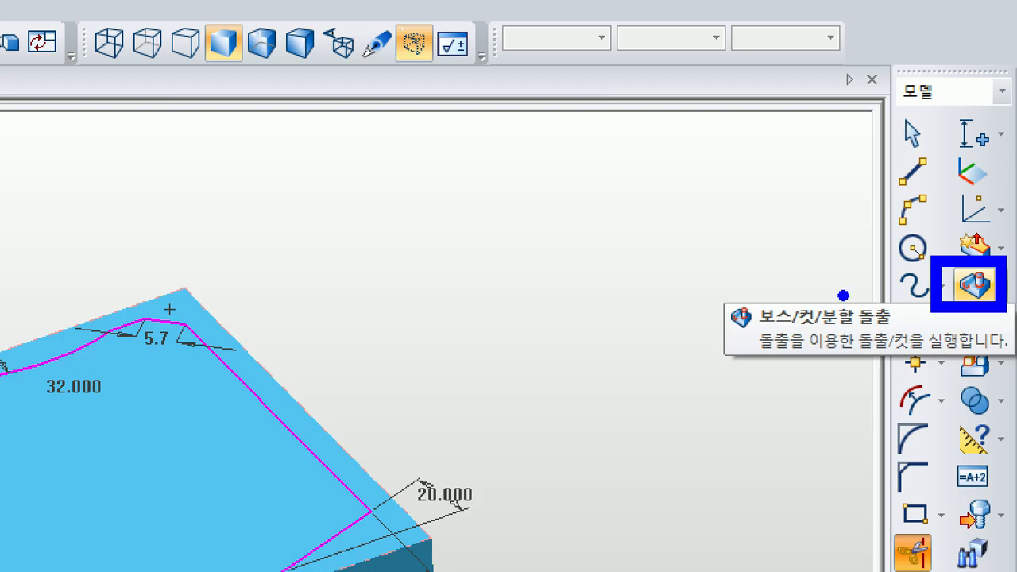
pyautogui.moveTo(964, 234); pyautogui.dragTo(875, 193)
pyautogui.moveTo(789, 117)
pyautogui.mouseDown()
pyautogui.moveTo(780, 151)
pyautogui.moveTo(754, 106)
pyautogui.moveTo(780, 157)
pyautogui.mouseUp()
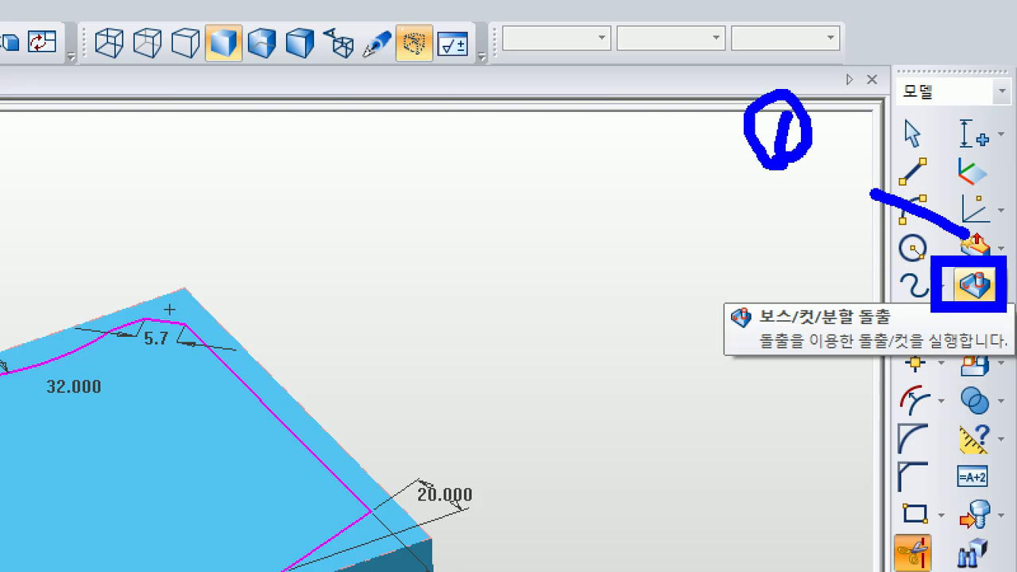
pyautogui.moveTo(926, 280); pyautogui.dragTo(818, 279)
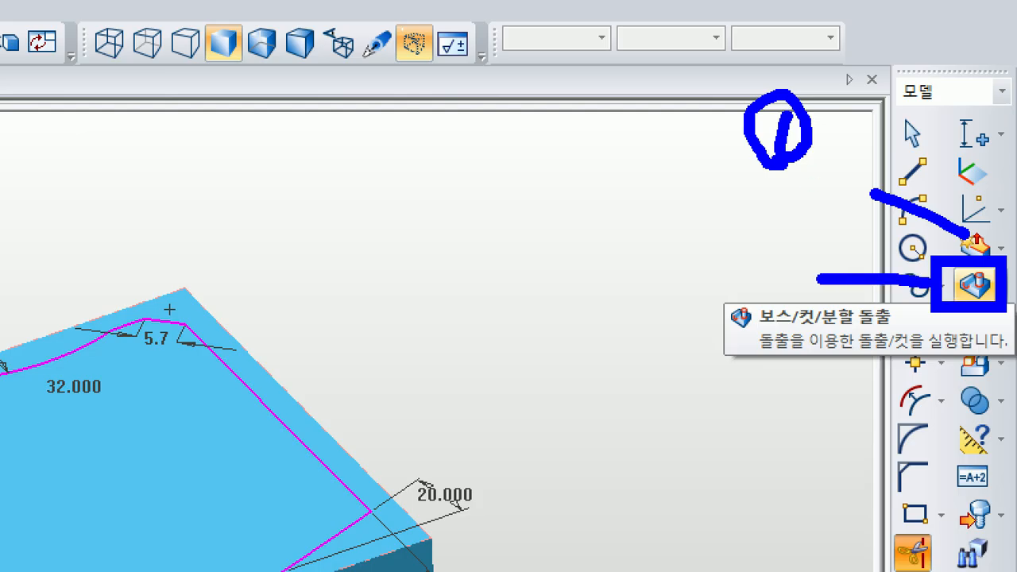
pyautogui.write('2.3.4.5.6.')
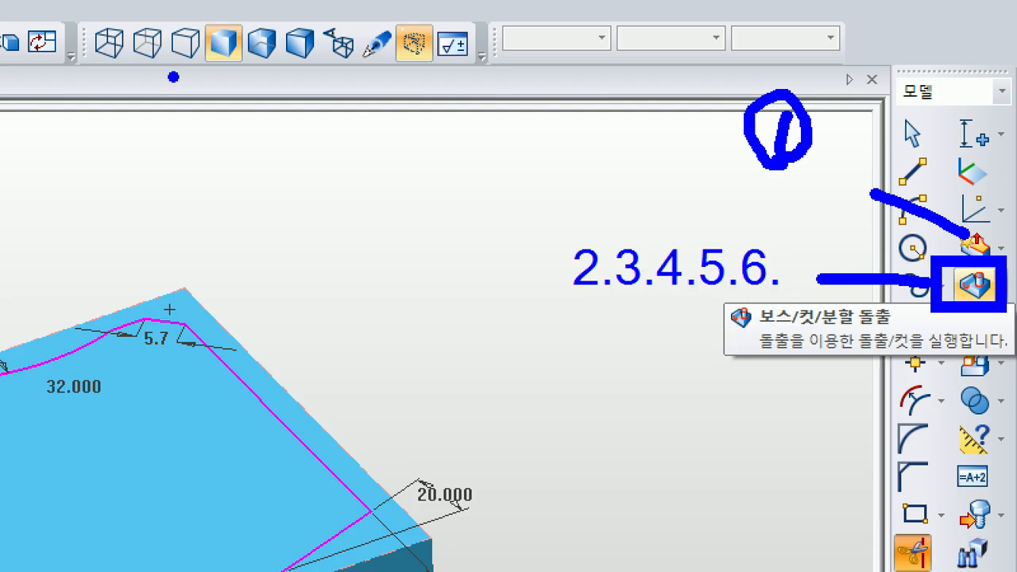
pyautogui.moveTo(296, 118); pyautogui.dragTo(342, 192)
pyautogui.moveTo(346, 128)
pyautogui.mouseDown()
pyautogui.moveTo(351, 179)
pyautogui.moveTo(381, 157)
pyautogui.mouseUp()
pyautogui.moveTo(385, 139)
pyautogui.mouseDown()
pyautogui.moveTo(388, 184)
pyautogui.moveTo(411, 191)
pyautogui.mouseUp()
pyautogui.moveTo(417, 165); pyautogui.dragTo(451, 161)
pyautogui.moveTo(455, 218)
pyautogui.mouseDown()
pyautogui.moveTo(497, 175)
pyautogui.moveTo(502, 223)
pyautogui.mouseUp()
pyautogui.moveTo(525, 126); pyautogui.dragTo(548, 142)
pyautogui.moveTo(515, 151)
pyautogui.mouseDown()
pyautogui.moveTo(556, 154)
pyautogui.moveTo(552, 169)
pyautogui.moveTo(585, 146)
pyautogui.mouseUp()
pyautogui.moveTo(571, 167)
pyautogui.mouseDown()
pyautogui.moveTo(587, 154)
pyautogui.moveTo(601, 188)
pyautogui.mouseUp()
pyautogui.moveTo(588, 187); pyautogui.dragTo(580, 186)
pyautogui.moveTo(632, 142)
pyautogui.mouseDown()
pyautogui.moveTo(605, 170)
pyautogui.moveTo(652, 175)
pyautogui.mouseUp()
pyautogui.moveTo(655, 139)
pyautogui.mouseDown()
pyautogui.moveTo(657, 168)
pyautogui.moveTo(678, 161)
pyautogui.mouseUp()
pyautogui.moveTo(645, 179)
pyautogui.mouseDown()
pyautogui.moveTo(669, 179)
pyautogui.moveTo(653, 181)
pyautogui.mouseUp()
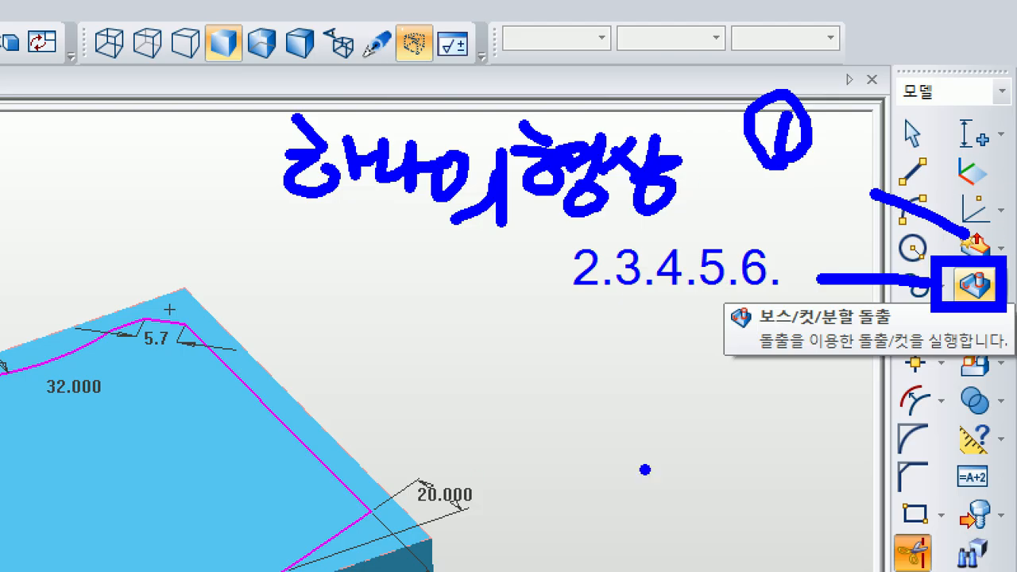
pyautogui.moveTo(579, 307)
pyautogui.mouseDown()
pyautogui.moveTo(602, 243)
pyautogui.moveTo(574, 320)
pyautogui.moveTo(715, 316)
pyautogui.moveTo(707, 347)
pyautogui.mouseUp()
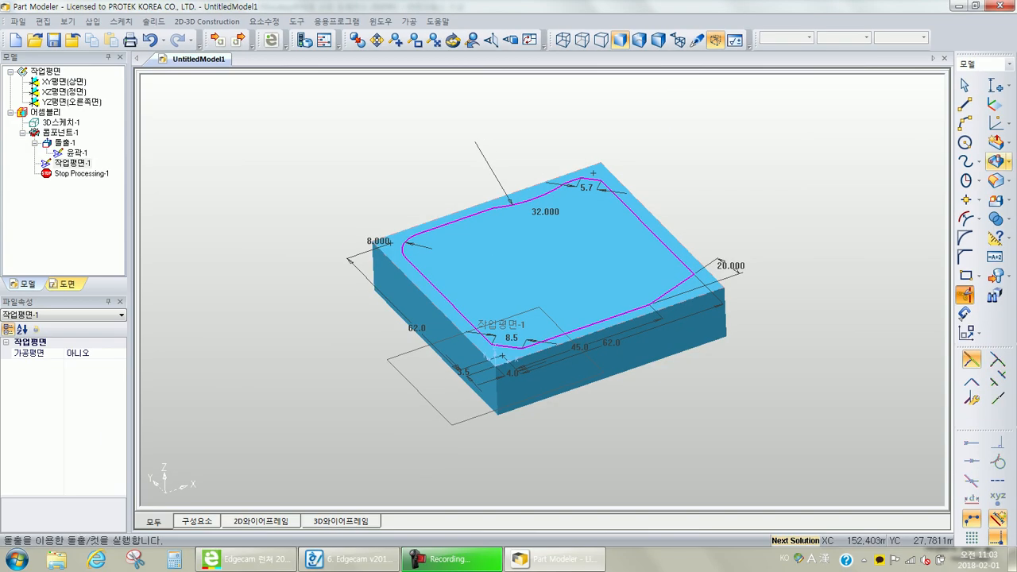
# Extrude the closed outline upward 5 mm as a boss (보스) on the block's top face, with a 0° angle
pyautogui.click(996, 161)
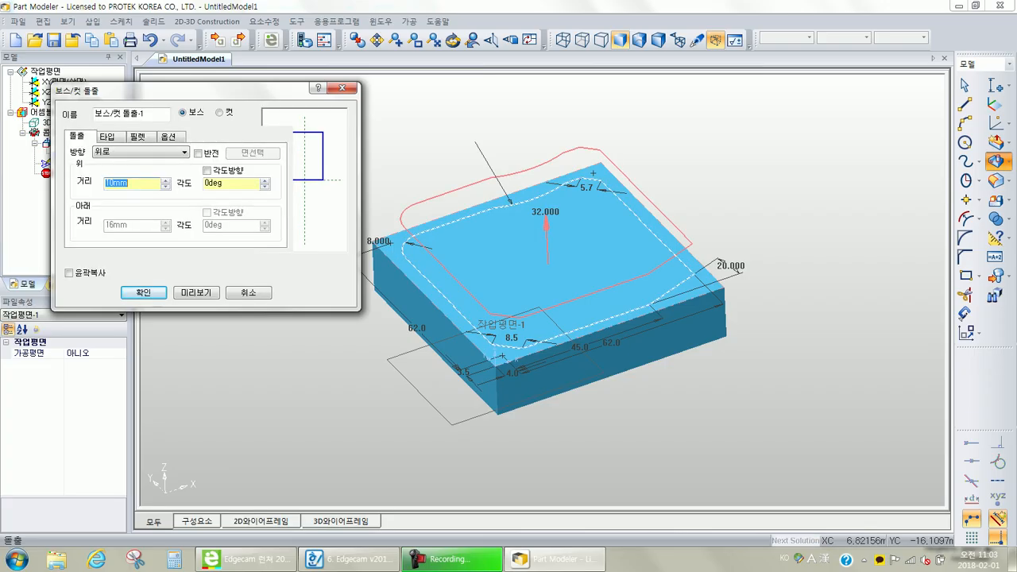
pyautogui.write('5')
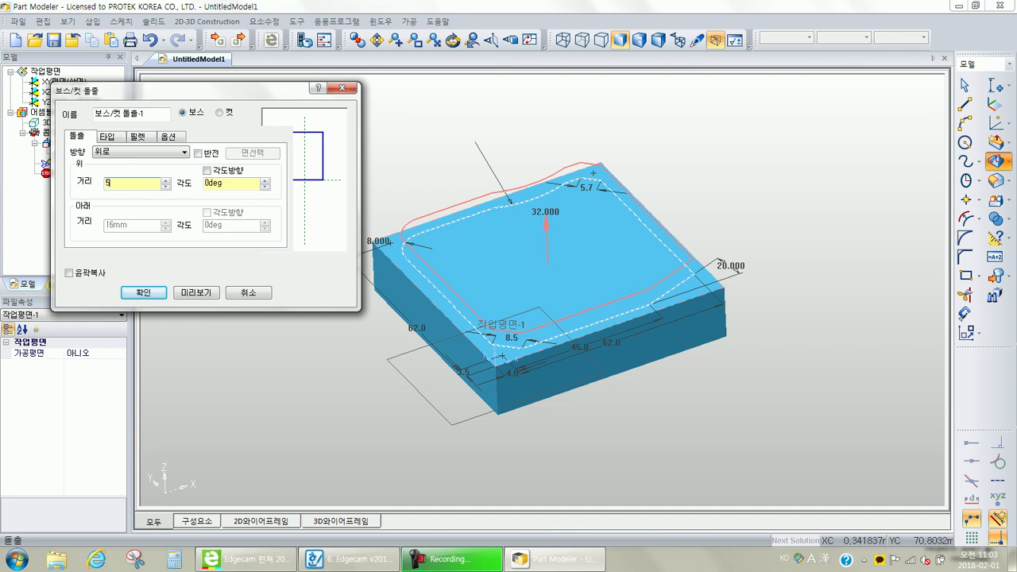
pyautogui.doubleClick(107, 183)
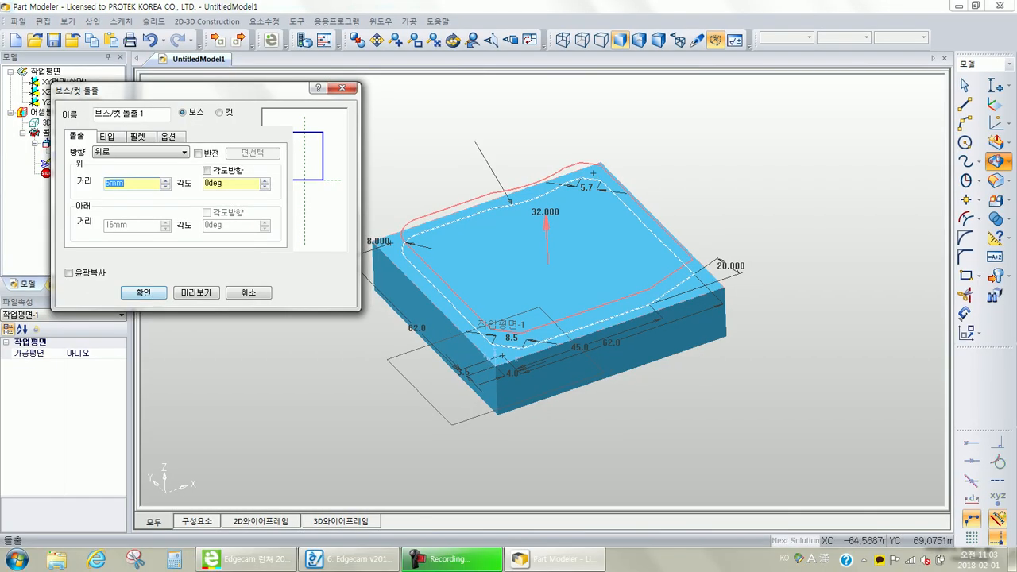
pyautogui.click(286, 446)
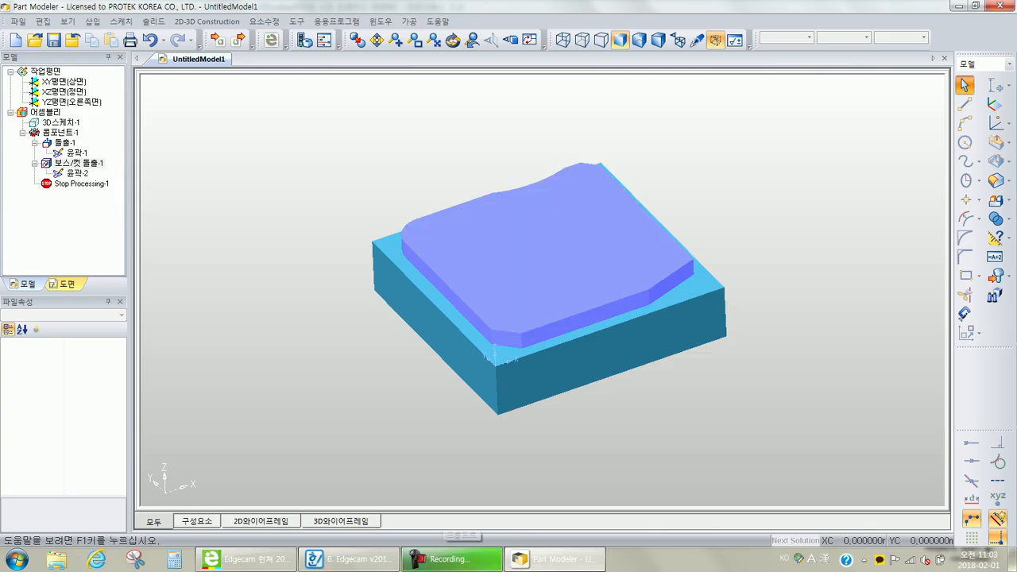
# Check the lower part of the drawing and the following page in the Hangul manual, and return to Part Modeler
pyautogui.click(349, 559)
pyautogui.scroll(-5, 588, 318)
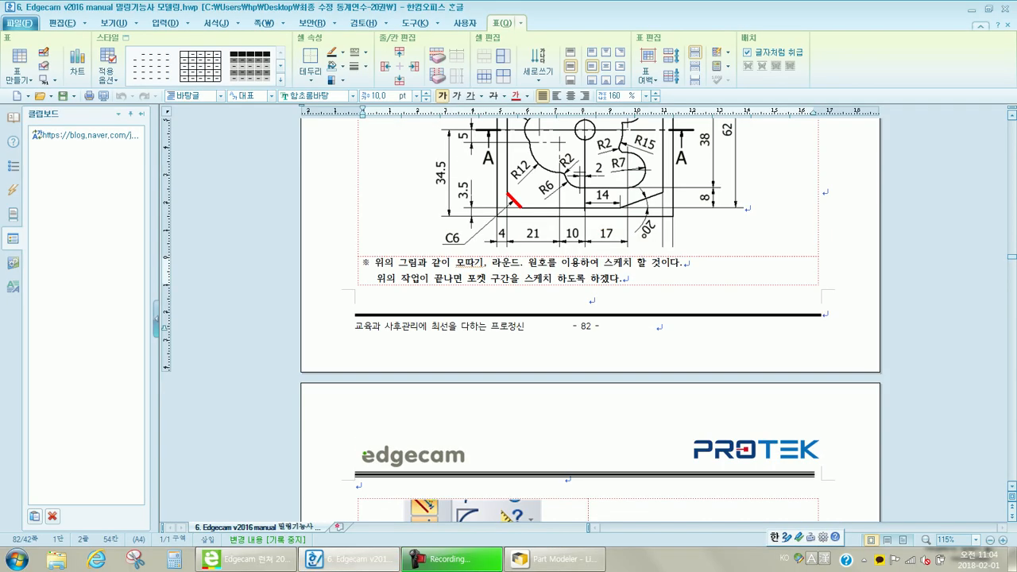
pyautogui.hotkey('alt', 'Tab')
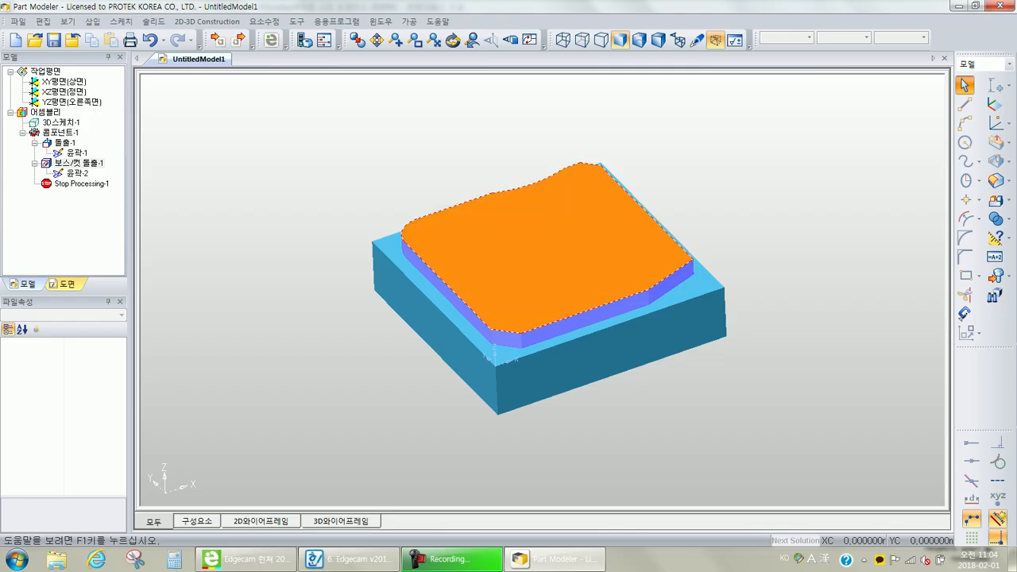
# Examine the boss's sides and the height difference between its top face and the block's top face
pyautogui.moveTo(549, 255); pyautogui.dragTo(578, 266, button='middle')
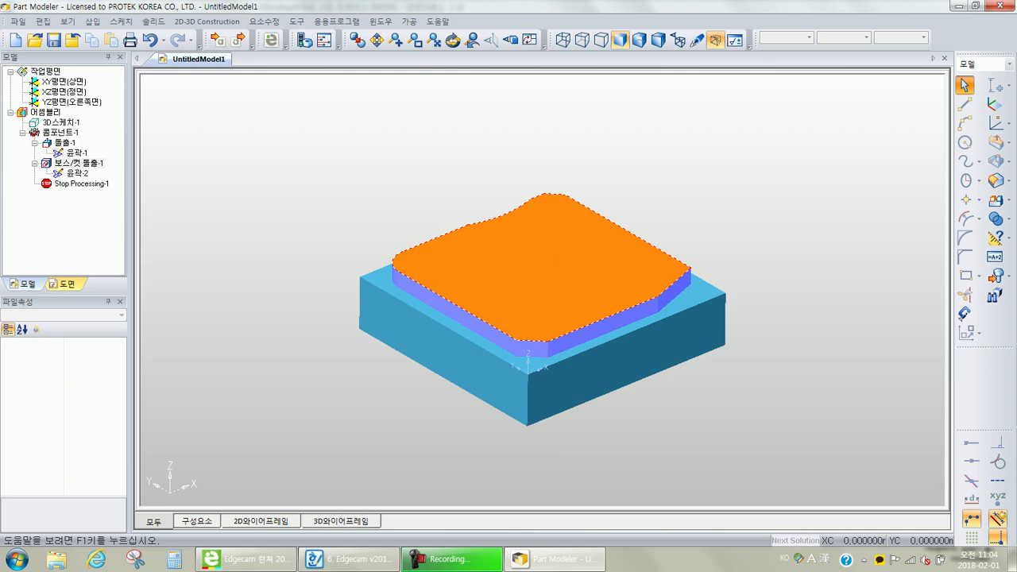
pyautogui.moveTo(549, 262); pyautogui.dragTo(509, 253, button='middle')
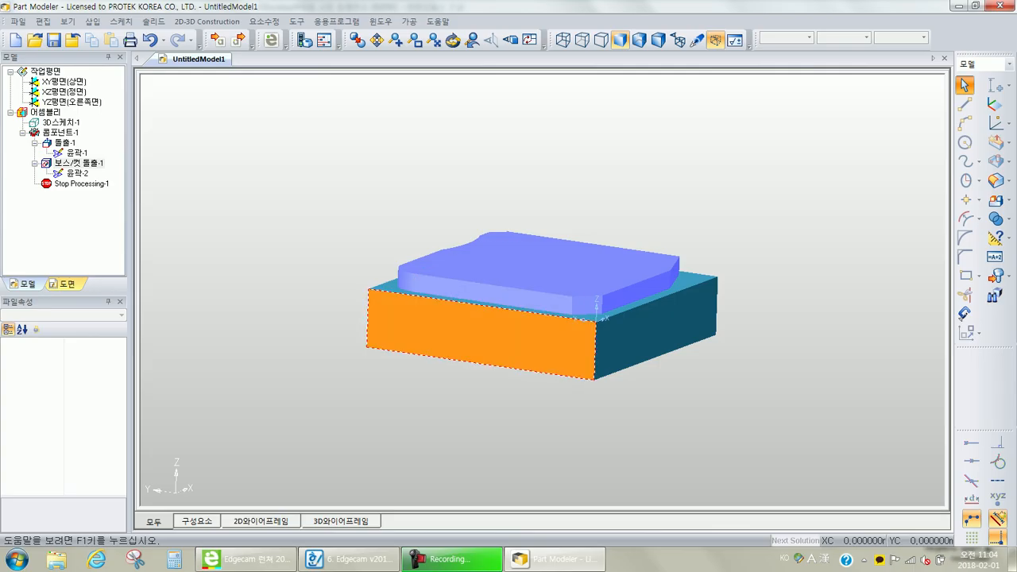
pyautogui.moveTo(481, 334); pyautogui.dragTo(480, 343, button='middle')
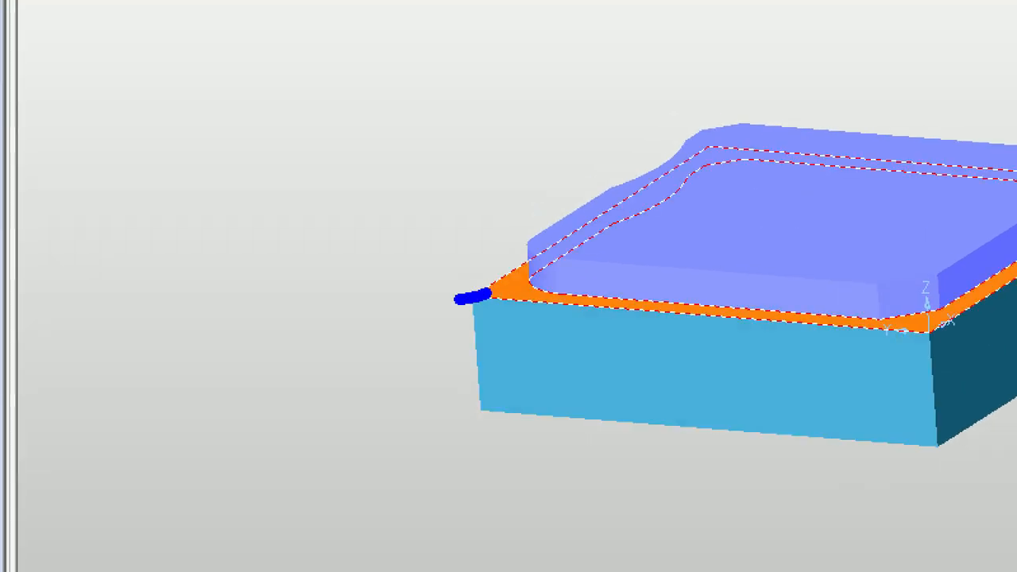
pyautogui.moveTo(489, 294)
pyautogui.mouseDown()
pyautogui.moveTo(504, 284)
pyautogui.moveTo(483, 286)
pyautogui.mouseUp()
pyautogui.moveTo(419, 310)
pyautogui.mouseDown()
pyautogui.moveTo(419, 340)
pyautogui.moveTo(446, 348)
pyautogui.mouseUp()
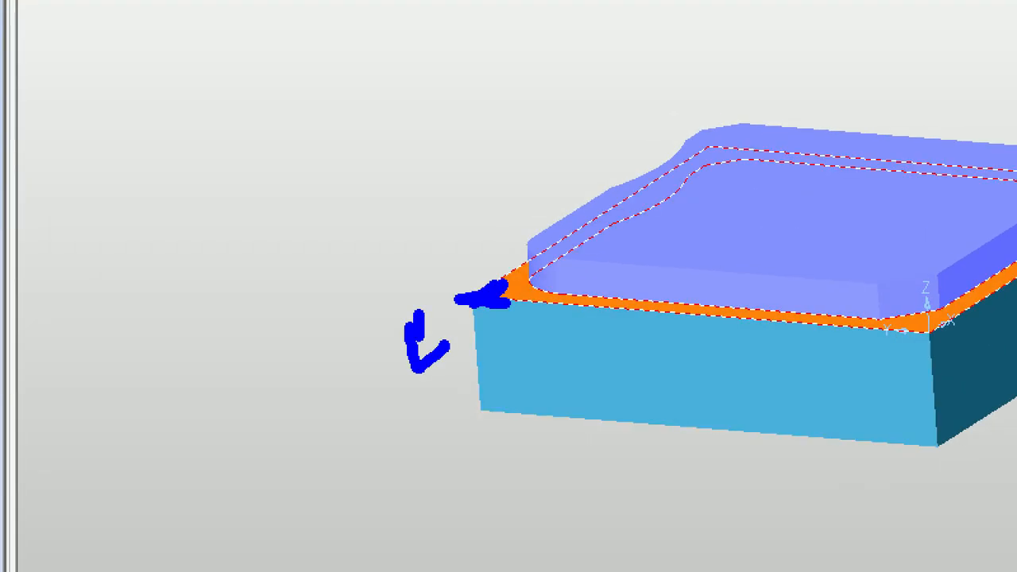
pyautogui.hotkey('ctrl', 'z')
pyautogui.moveTo(389, 332); pyautogui.dragTo(488, 352)
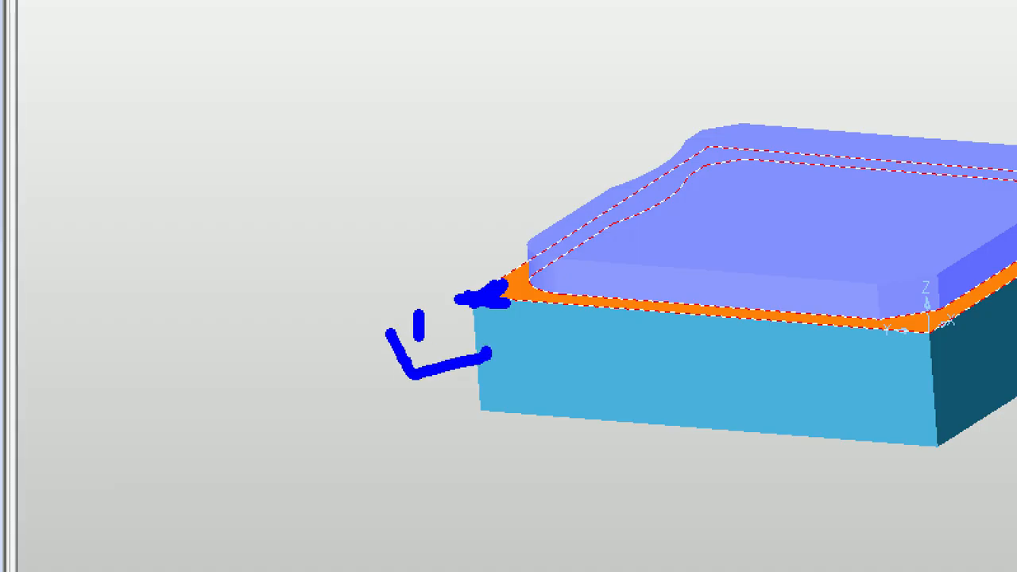
pyautogui.moveTo(561, 240); pyautogui.dragTo(484, 239)
pyautogui.moveTo(845, 149)
pyautogui.mouseDown()
pyautogui.moveTo(720, 211)
pyautogui.moveTo(798, 159)
pyautogui.moveTo(829, 246)
pyautogui.moveTo(831, 286)
pyautogui.mouseUp()
pyautogui.moveTo(787, 256)
pyautogui.mouseDown()
pyautogui.moveTo(813, 307)
pyautogui.moveTo(887, 260)
pyautogui.mouseUp()
pyautogui.moveTo(534, 299)
pyautogui.mouseDown()
pyautogui.moveTo(552, 296)
pyautogui.moveTo(544, 326)
pyautogui.mouseUp()
pyautogui.moveTo(518, 313)
pyautogui.mouseDown()
pyautogui.moveTo(522, 334)
pyautogui.moveTo(568, 336)
pyautogui.mouseUp()
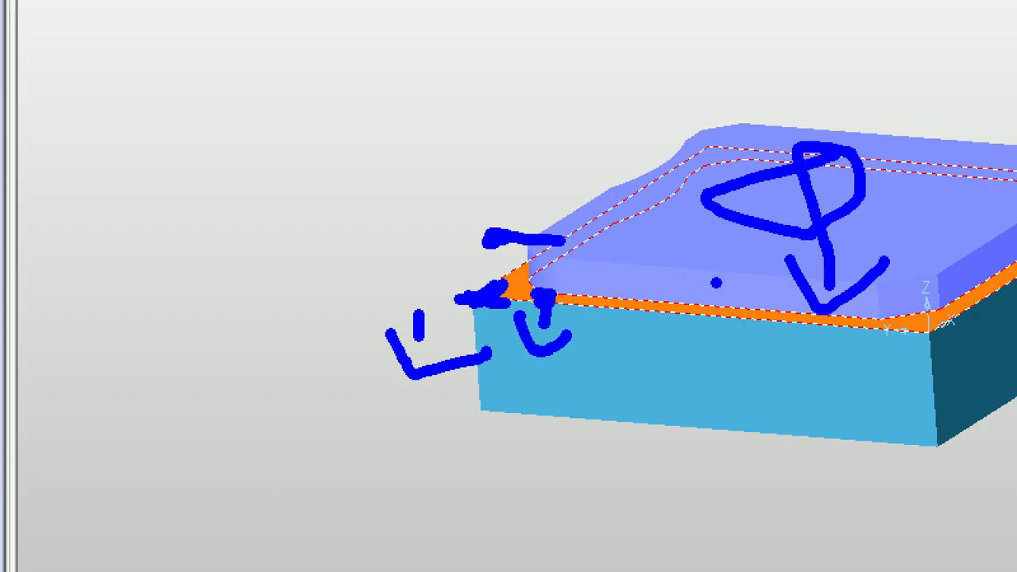
pyautogui.press('e')
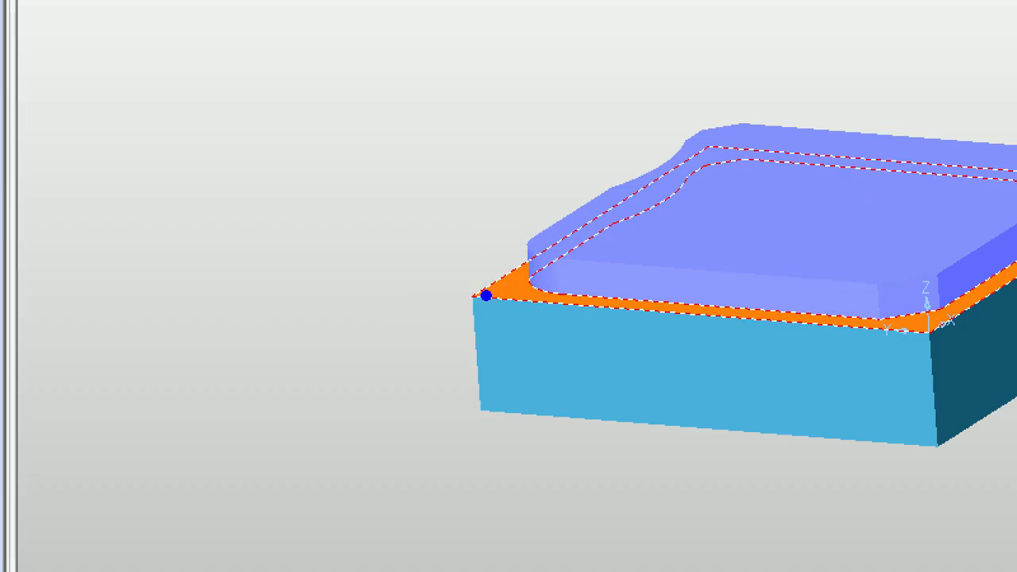
pyautogui.moveTo(479, 292)
pyautogui.mouseDown()
pyautogui.moveTo(422, 293)
pyautogui.moveTo(486, 237)
pyautogui.mouseUp()
pyautogui.moveTo(482, 210); pyautogui.dragTo(484, 259)
pyautogui.click(537, 236)
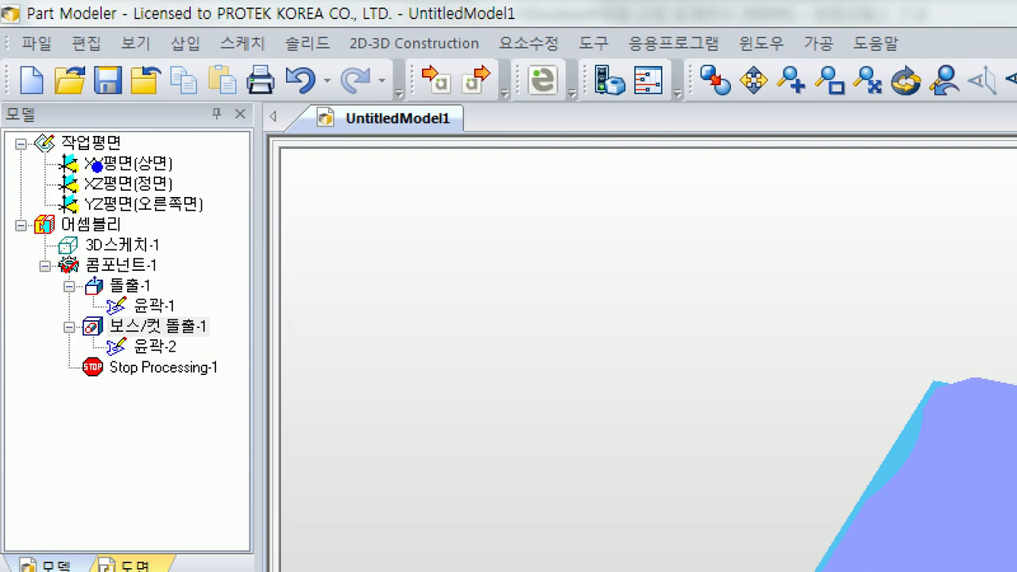
# Copy the XY평면(상면) work plane with the plane copy command (평면복사)
pyautogui.keyDown('ctrl'); pyautogui.moveTo(25, 70); pyautogui.dragTo(90, 89); pyautogui.keyUp('ctrl')
pyautogui.press('Escape')
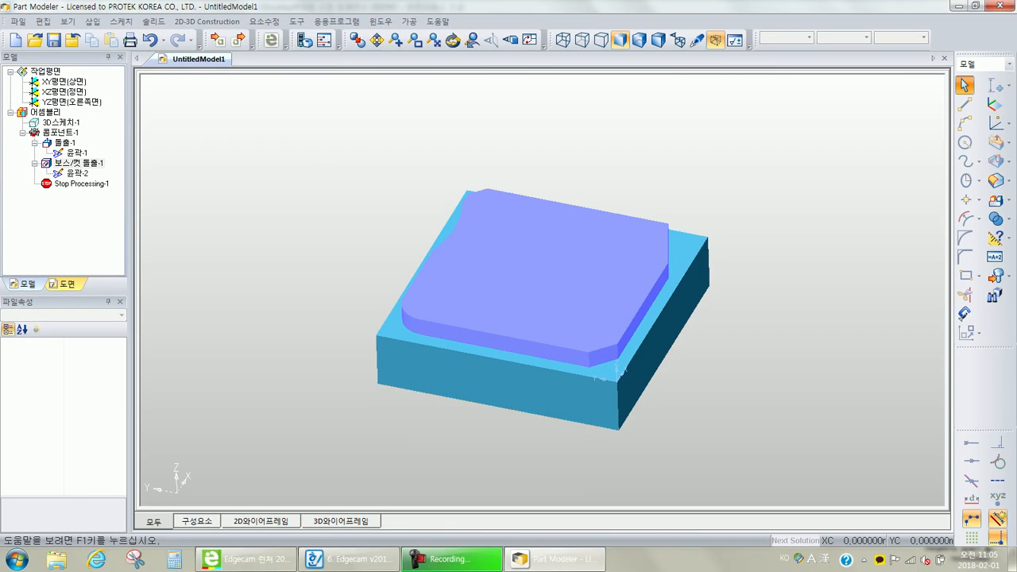
pyautogui.click(63, 81)
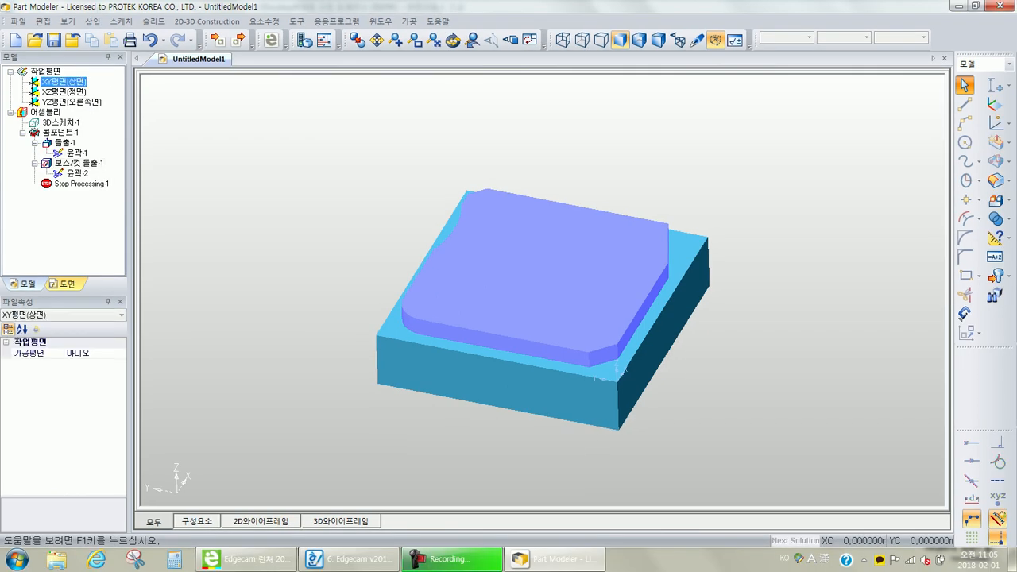
pyautogui.rightClick(59, 81)
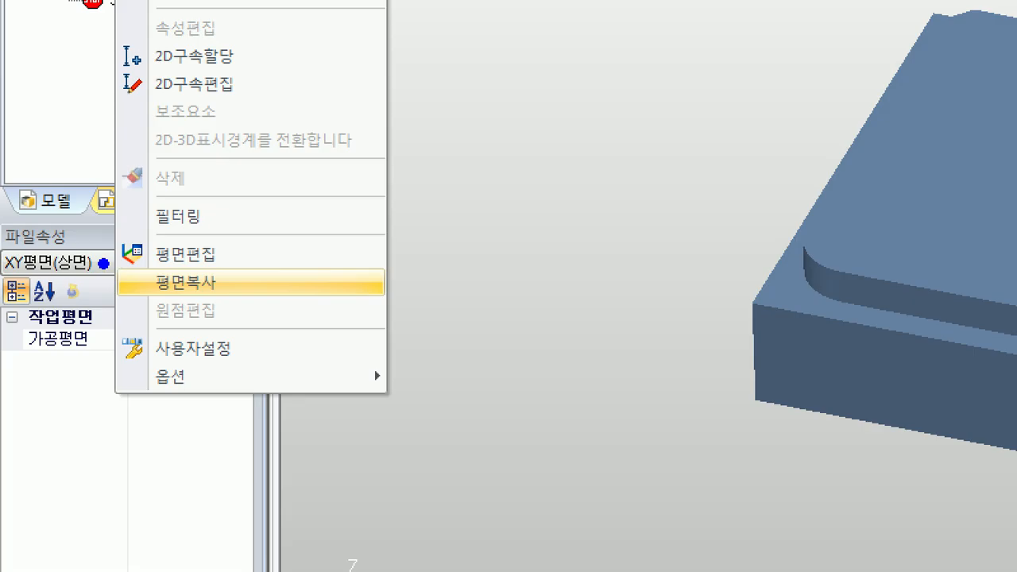
pyautogui.keyDown('ctrl'); pyautogui.moveTo(49, 314); pyautogui.dragTo(171, 334); pyautogui.keyUp('ctrl')
pyautogui.keyDown('ctrl'); pyautogui.moveTo(342, 300); pyautogui.dragTo(387, 303); pyautogui.keyUp('ctrl')
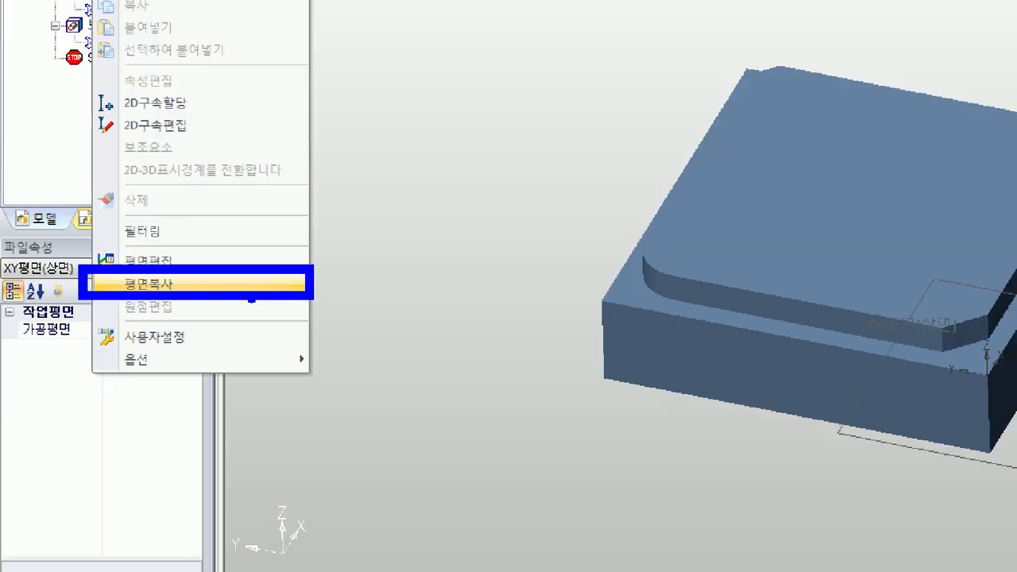
pyautogui.click(355, 285)
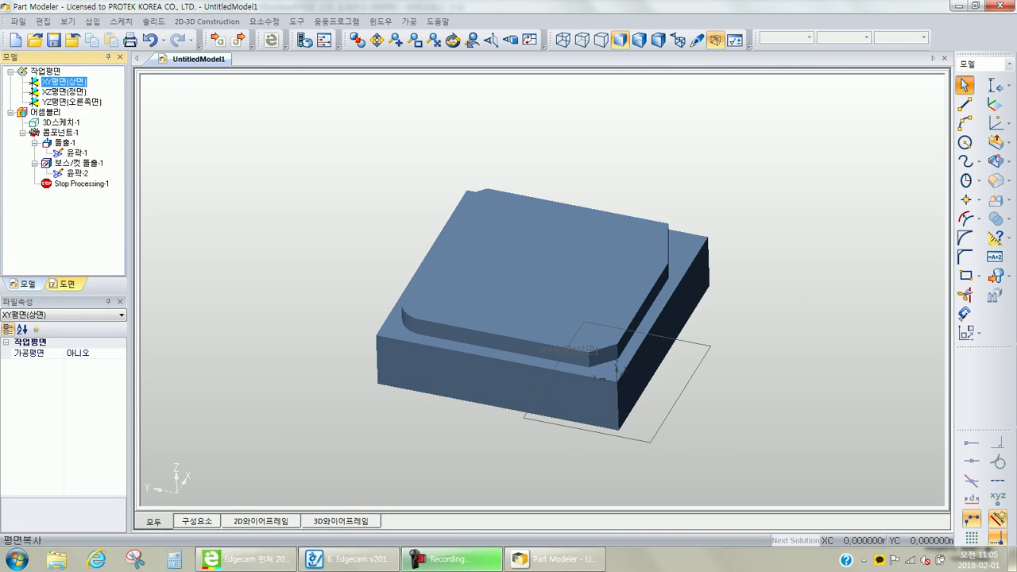
pyautogui.rightClick(62, 81)
pyautogui.click(94, 326)
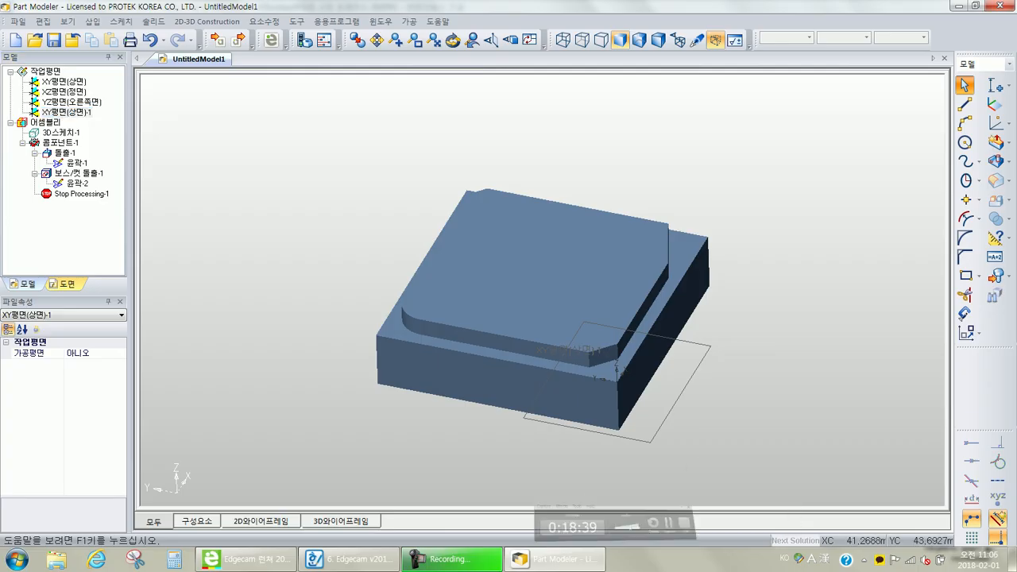
# Examine the copied plane's height against the block and boss from the side and from above
pyautogui.moveTo(446, 330); pyautogui.dragTo(646, 388, button='middle')
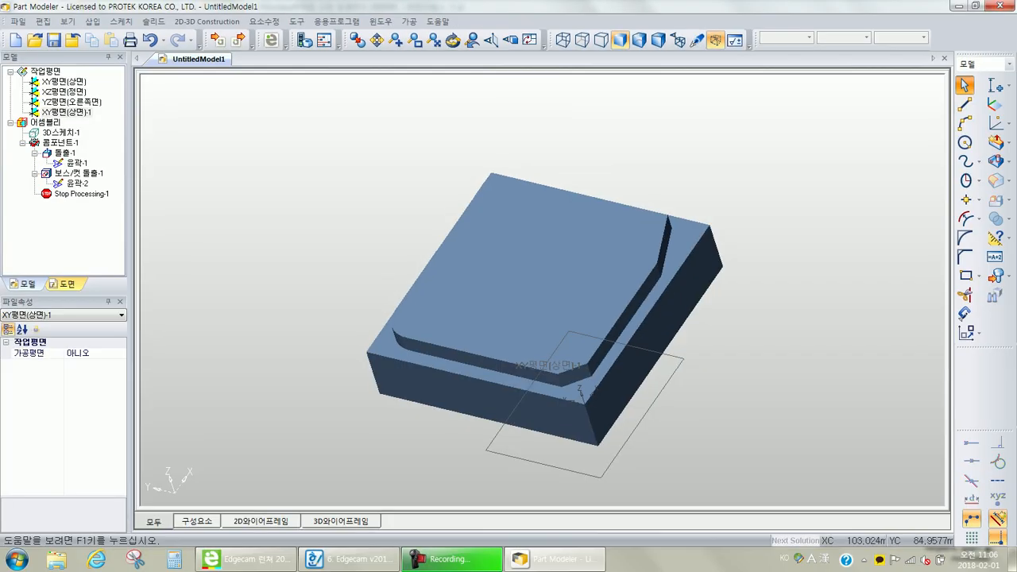
pyautogui.click(507, 81)
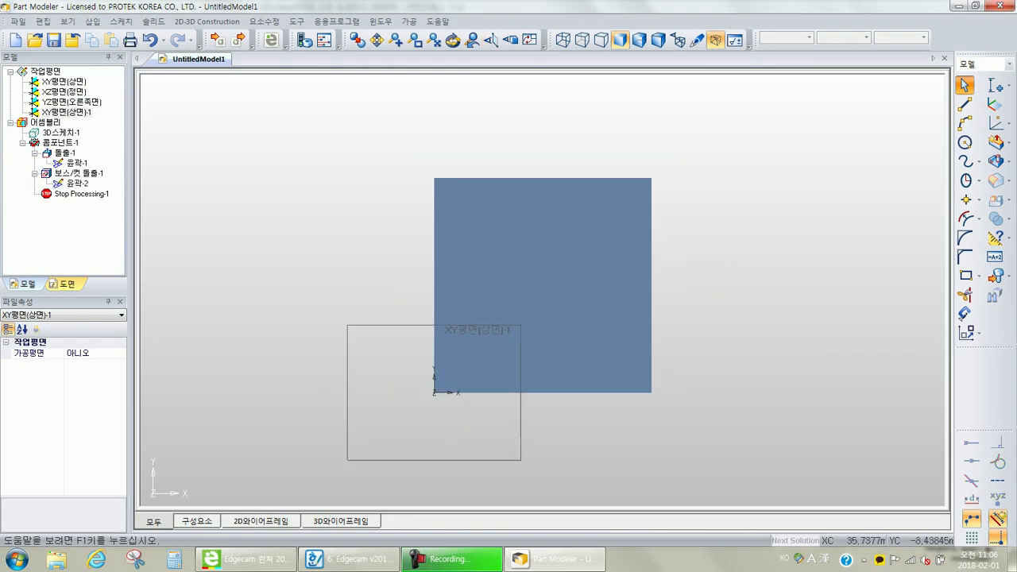
pyautogui.moveTo(543, 421); pyautogui.dragTo(513, 334, button='middle')
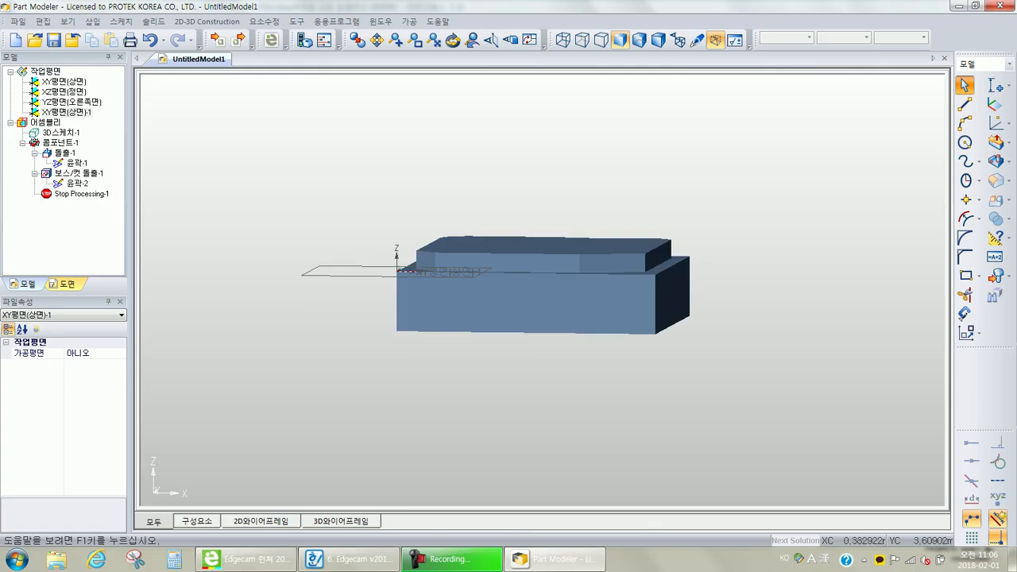
pyautogui.click(492, 40)
pyautogui.moveTo(384, 110); pyautogui.dragTo(540, 397, button='middle')
pyautogui.scroll(5, 541, 397)
pyautogui.moveTo(647, 360); pyautogui.dragTo(595, 318, button='middle')
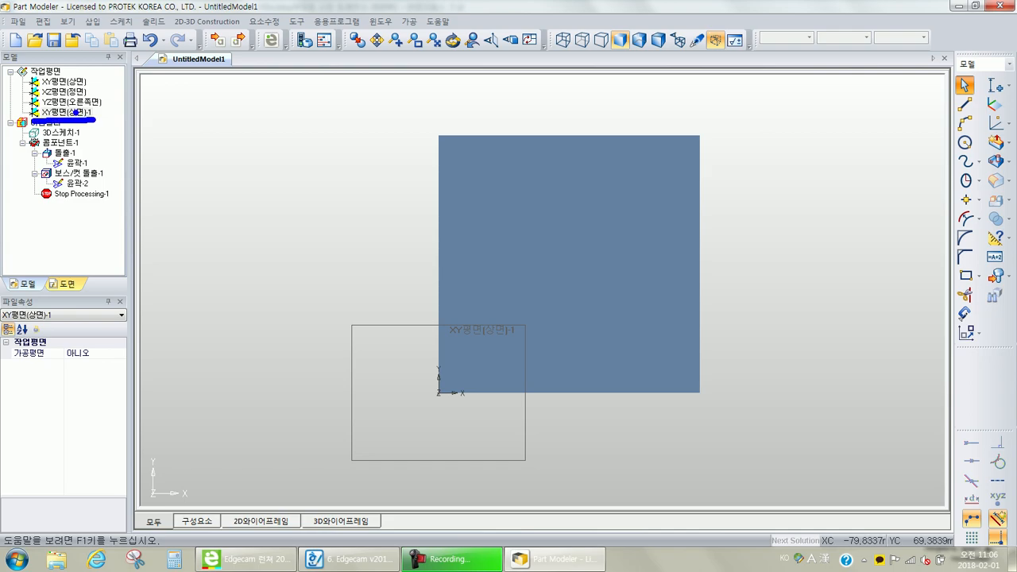
# Edit the copied work plane XY평면(상면)-1 (평면편집) and offset it 5 mm in Z to the boss's top face
pyautogui.rightClick(72, 112)
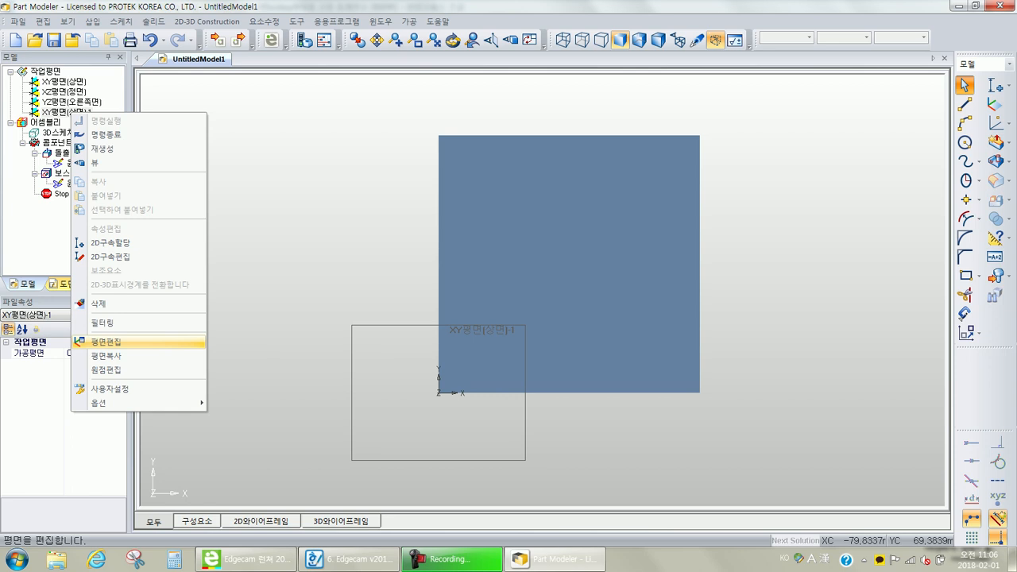
pyautogui.click(106, 342)
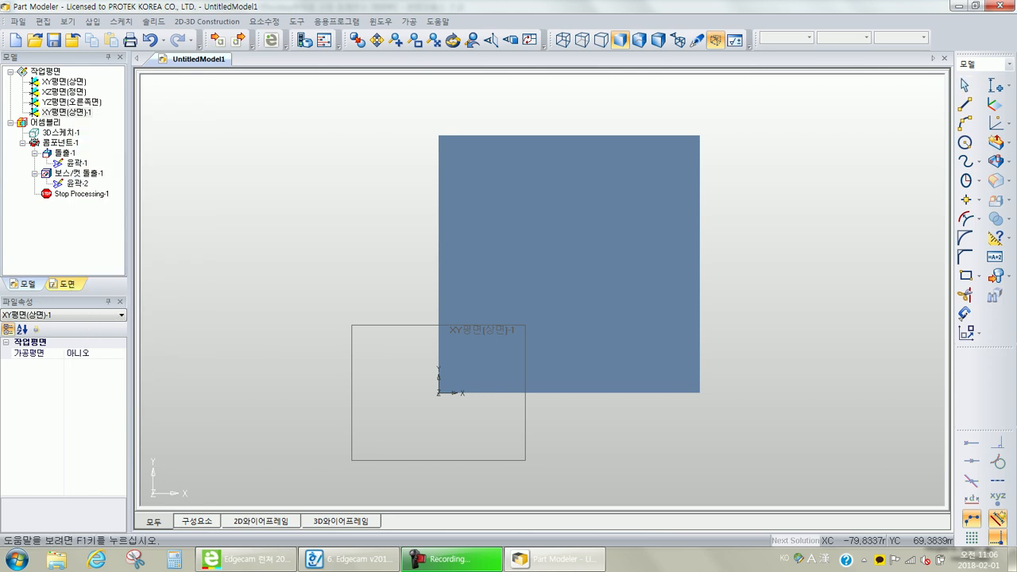
pyautogui.moveTo(143, 210); pyautogui.dragTo(310, 126)
pyautogui.moveTo(512, 373); pyautogui.dragTo(622, 267, button='middle')
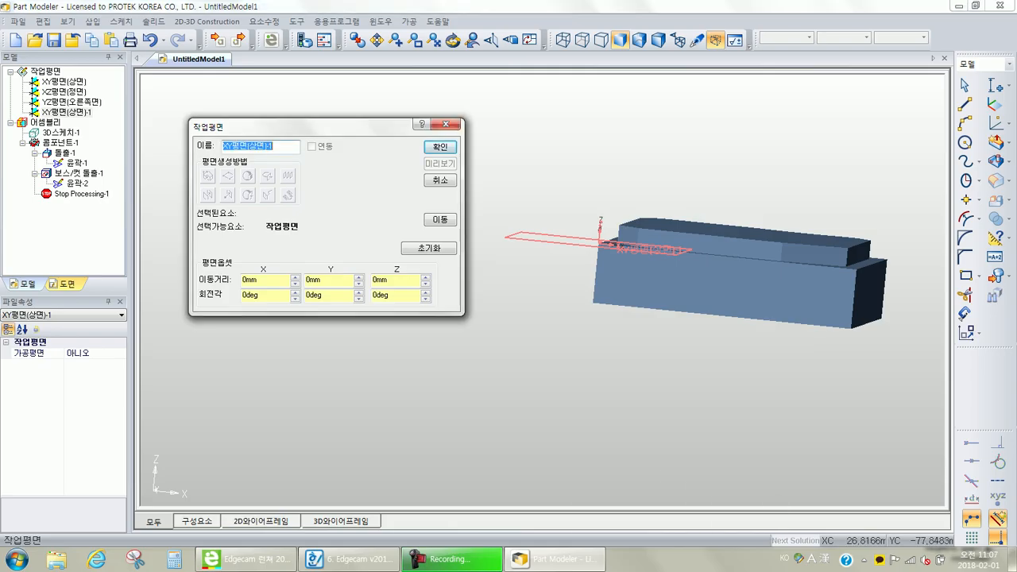
pyautogui.moveTo(568, 284); pyautogui.dragTo(587, 256, button='middle')
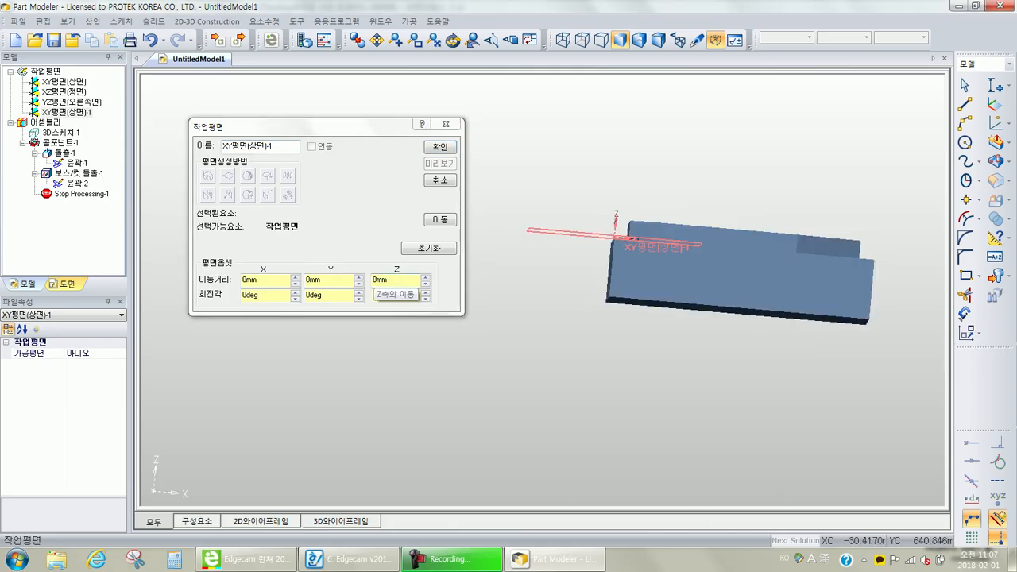
pyautogui.doubleClick(384, 280)
pyautogui.write('5')
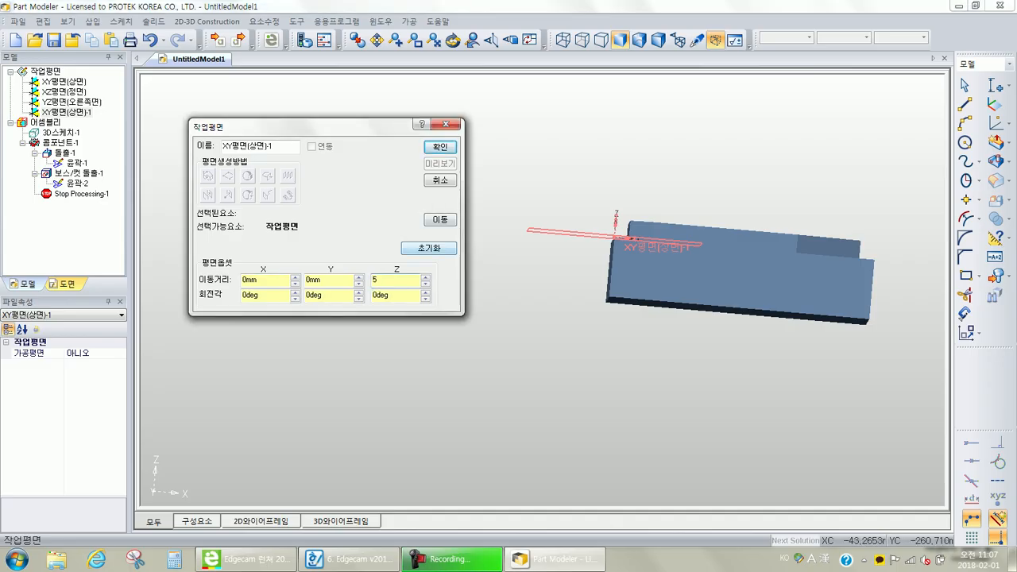
pyautogui.press('Return')
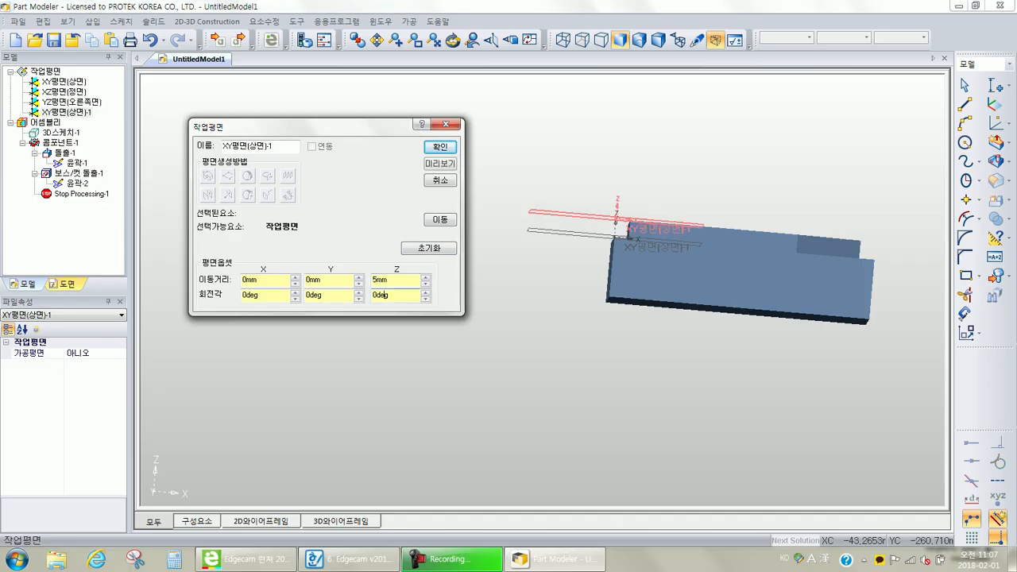
pyautogui.moveTo(700, 262)
pyautogui.mouseDown(button='middle')
pyautogui.moveTo(707, 310)
pyautogui.moveTo(693, 274)
pyautogui.mouseUp(button='middle')
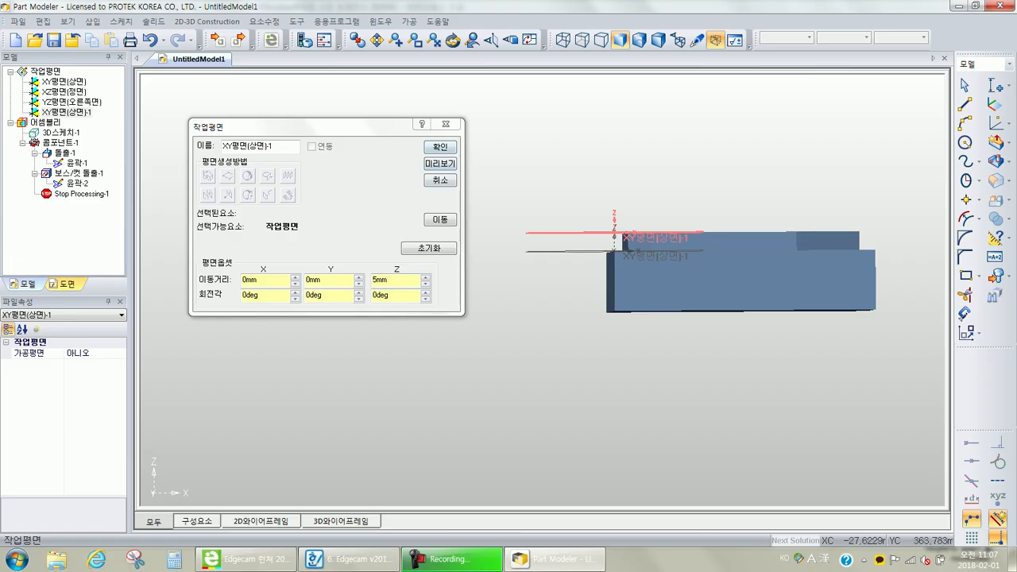
pyautogui.press('Return')
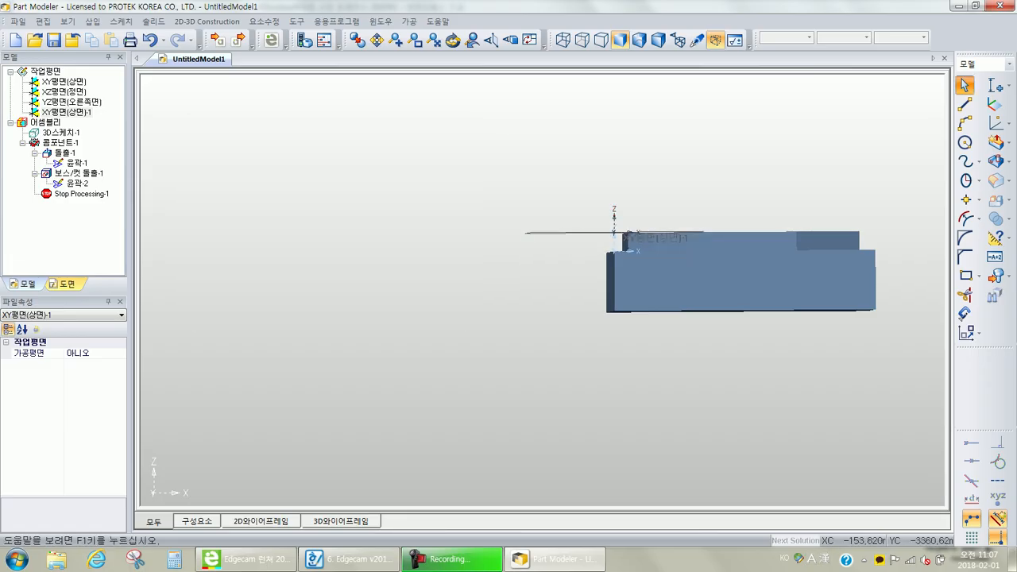
# Inspect the raised plane on the boss's top face and set the view square to it
pyautogui.scroll(-1, 509, 262)
pyautogui.moveTo(598, 263); pyautogui.dragTo(532, 306, button='middle')
pyautogui.moveTo(500, 267); pyautogui.dragTo(500, 293, button='middle')
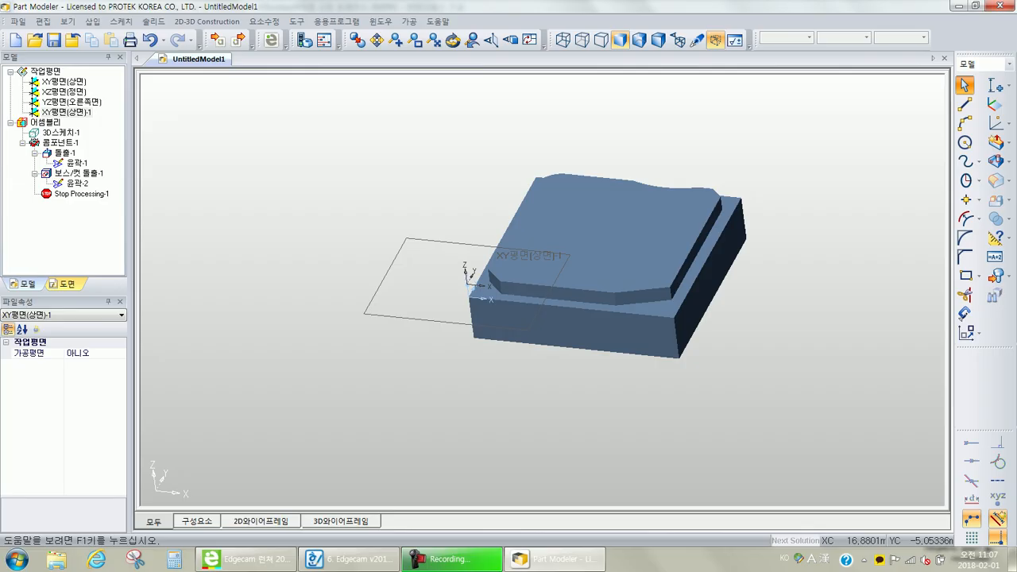
pyautogui.click(491, 40)
pyautogui.keyDown('ctrl'); pyautogui.moveTo(598, 286); pyautogui.dragTo(562, 290, button='middle'); pyautogui.keyUp('ctrl')
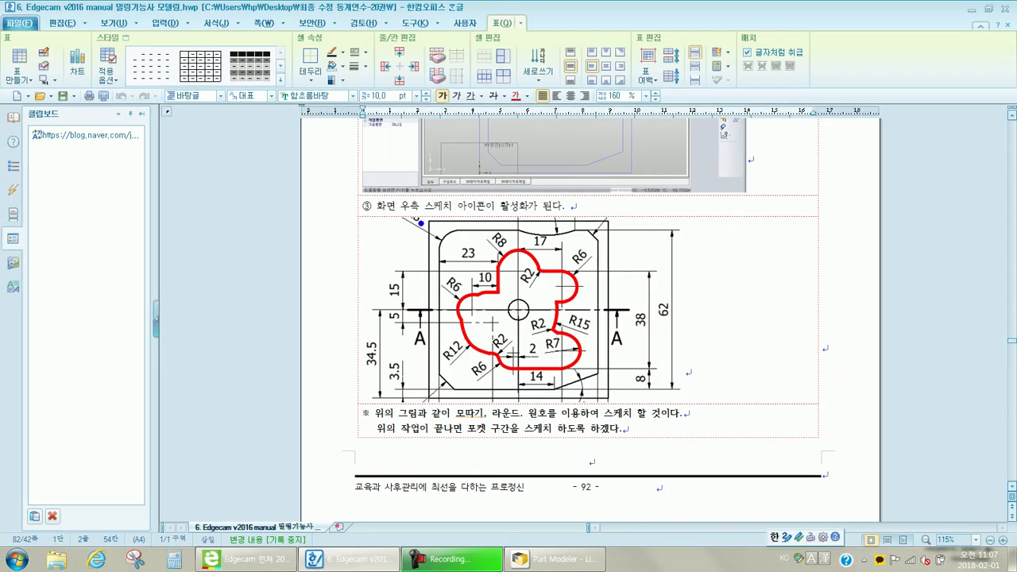
# Check the pocket outline's arc centres and radii on page 92 of the Hangul manual, and return to Part Modeler
pyautogui.keyDown('ctrl'); pyautogui.moveTo(421, 224); pyautogui.dragTo(618, 395); pyautogui.keyUp('ctrl')
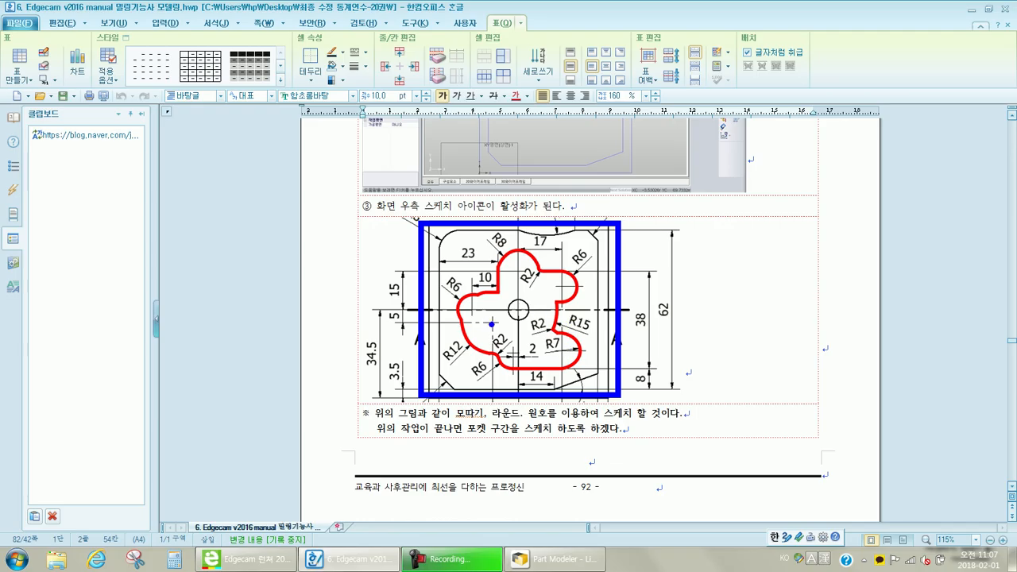
pyautogui.moveTo(490, 320)
pyautogui.mouseDown()
pyautogui.moveTo(484, 334)
pyautogui.moveTo(474, 309)
pyautogui.moveTo(478, 320)
pyautogui.moveTo(483, 314)
pyautogui.mouseUp()
pyautogui.moveTo(516, 264); pyautogui.dragTo(520, 276)
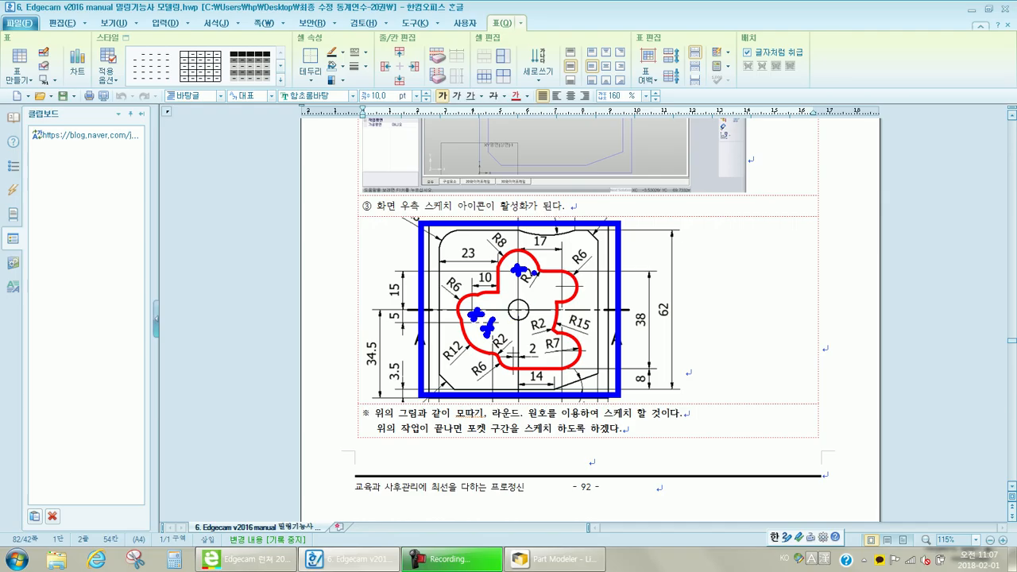
pyautogui.press('Escape')
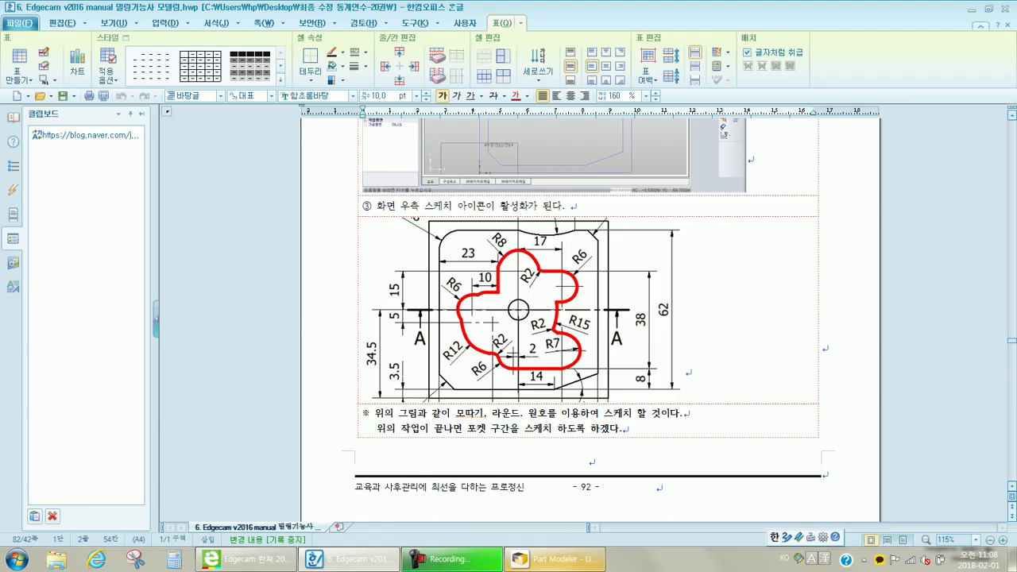
pyautogui.hotkey('alt', 'Tab')
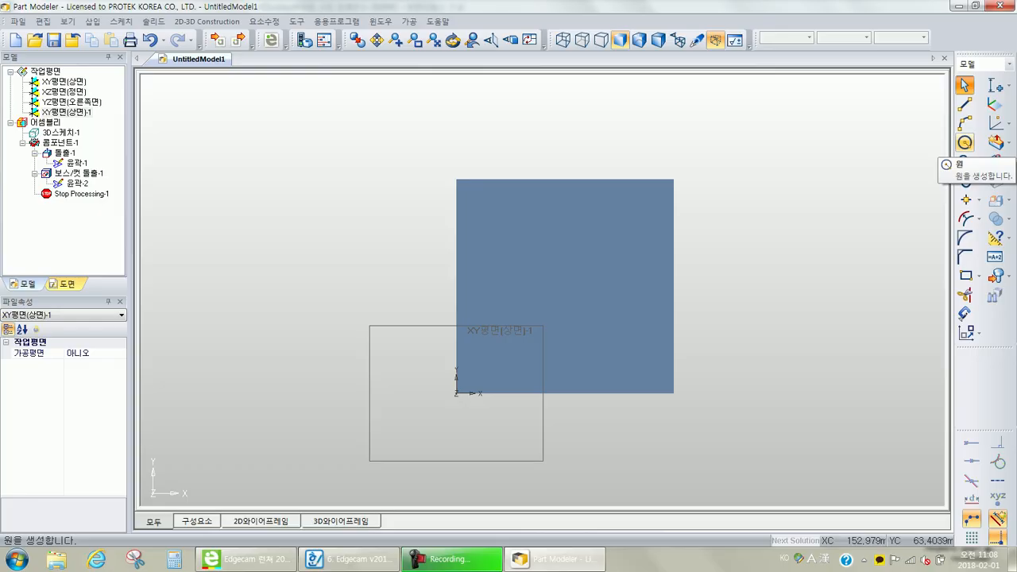
# Start a circle on the raised plane and place its centre at X 25 mm, Y 29.5 mm from the origin
pyautogui.click(965, 143)
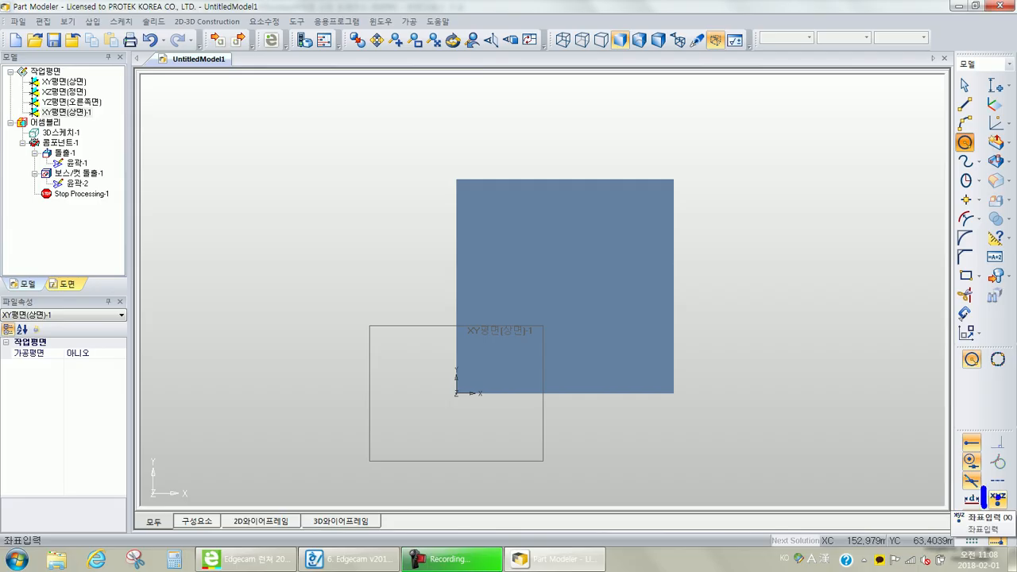
pyautogui.moveTo(984, 487)
pyautogui.mouseDown()
pyautogui.moveTo(992, 509)
pyautogui.moveTo(980, 489)
pyautogui.mouseUp()
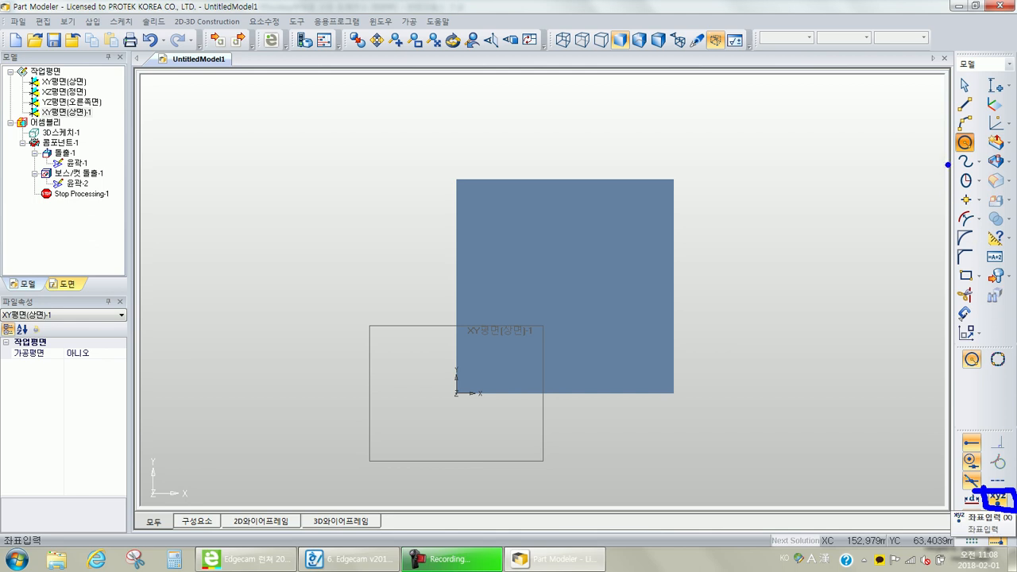
pyautogui.moveTo(952, 119)
pyautogui.mouseDown()
pyautogui.moveTo(952, 151)
pyautogui.moveTo(979, 145)
pyautogui.moveTo(948, 135)
pyautogui.mouseUp()
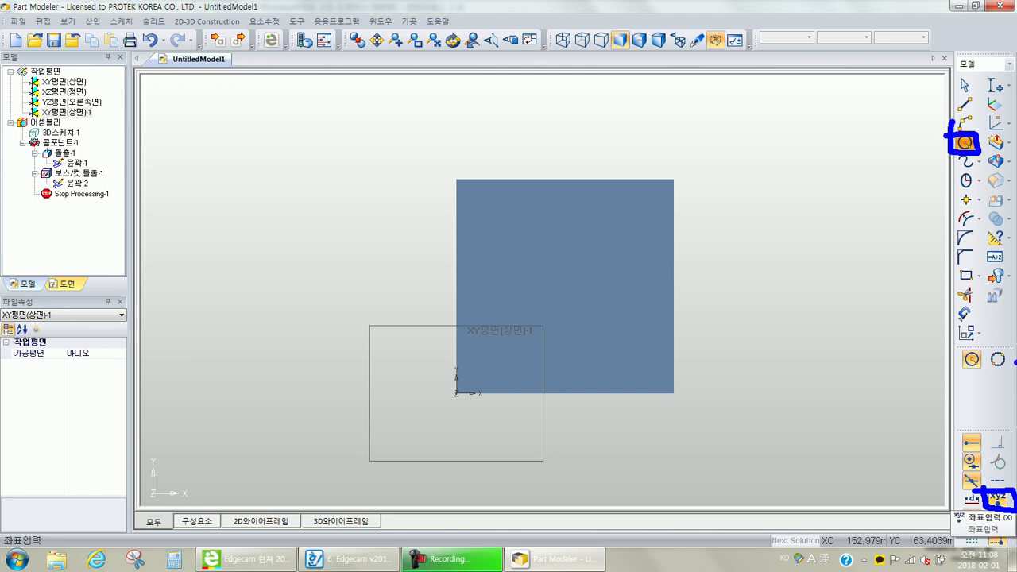
pyautogui.press('Escape')
pyautogui.click(997, 500)
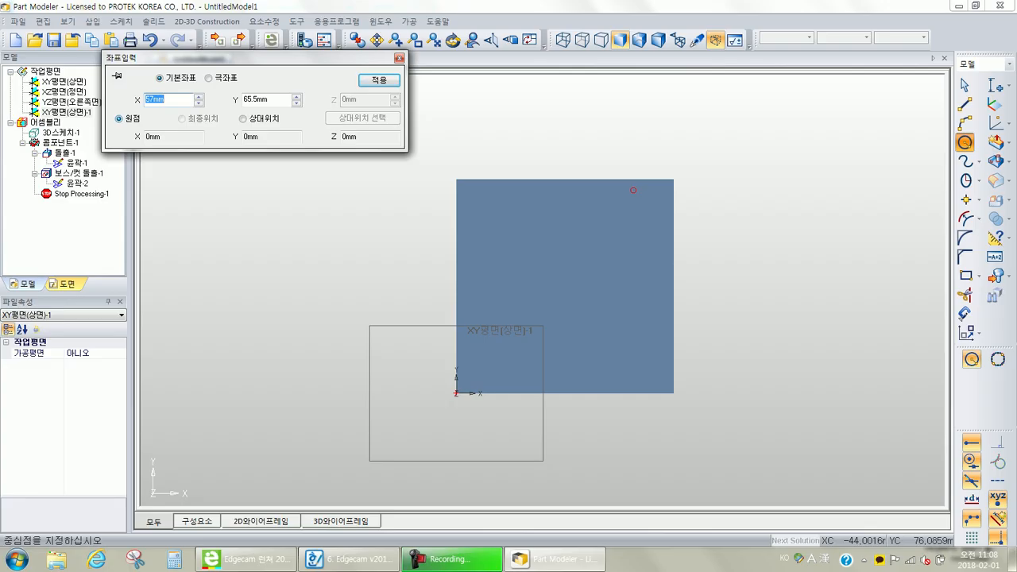
pyautogui.write('25')
pyautogui.press('Tab')
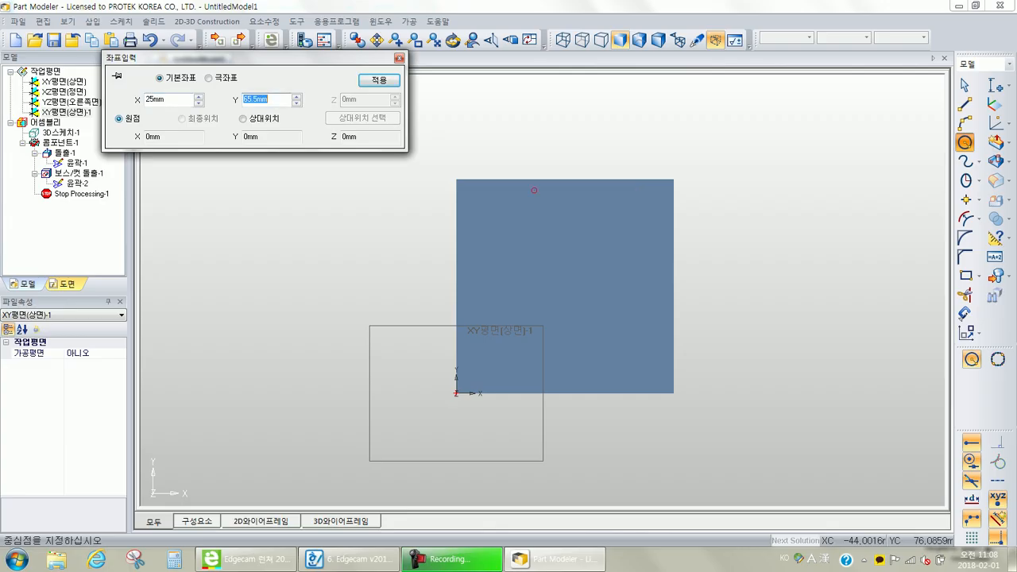
pyautogui.write('29.5')
pyautogui.moveTo(132, 112); pyautogui.dragTo(275, 117)
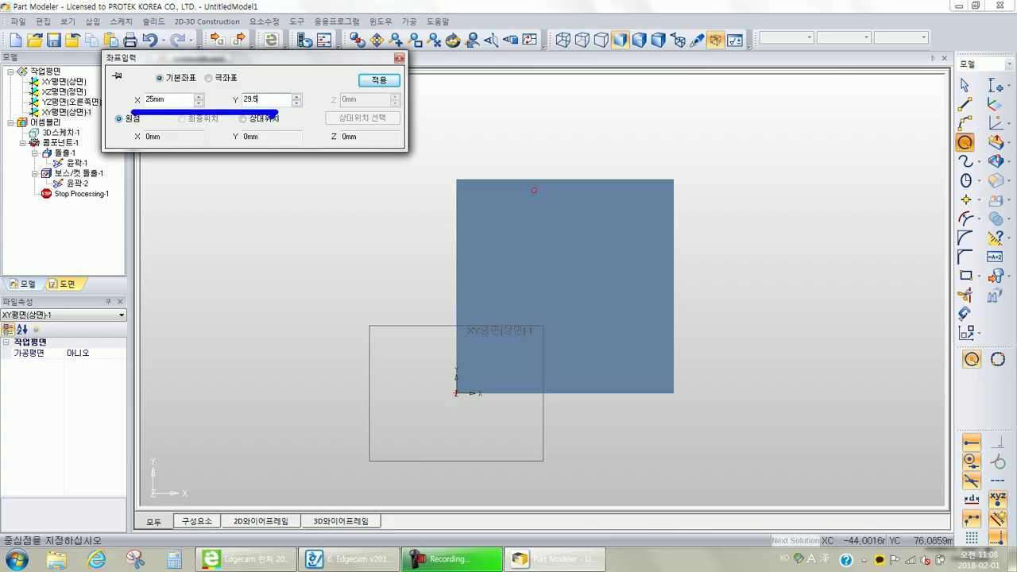
pyautogui.write('.5')
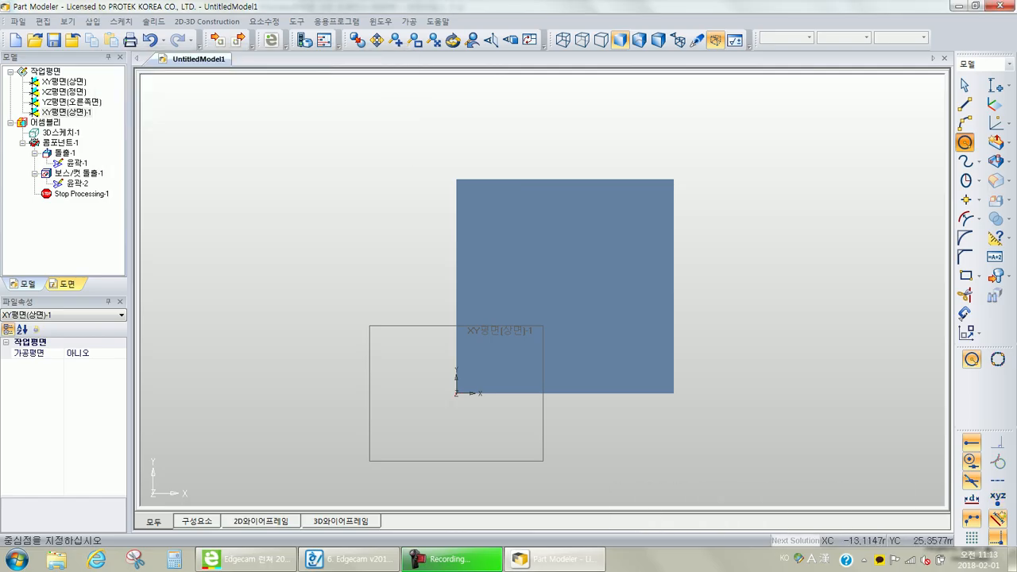
pyautogui.click(998, 499)
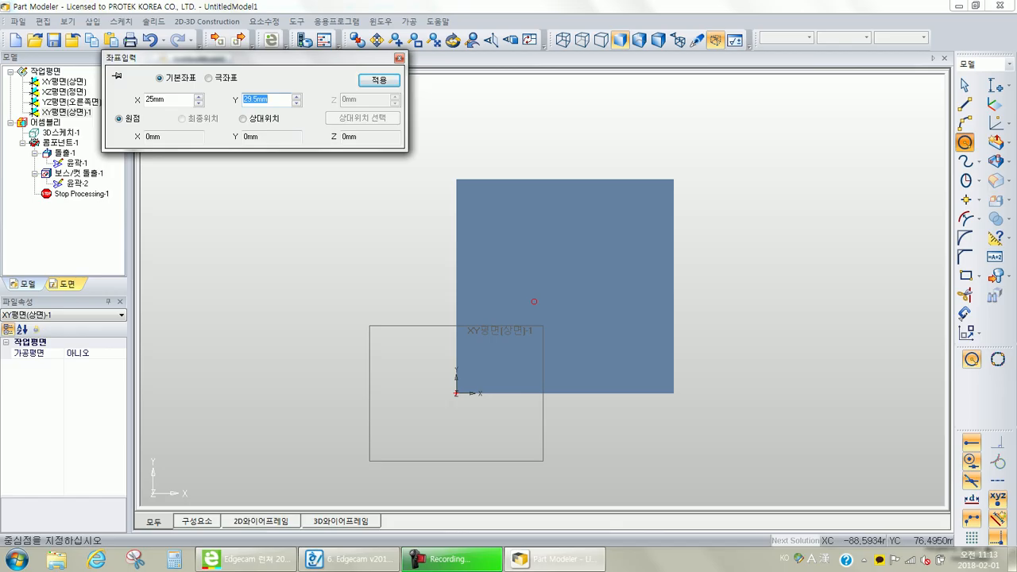
pyautogui.click(379, 80)
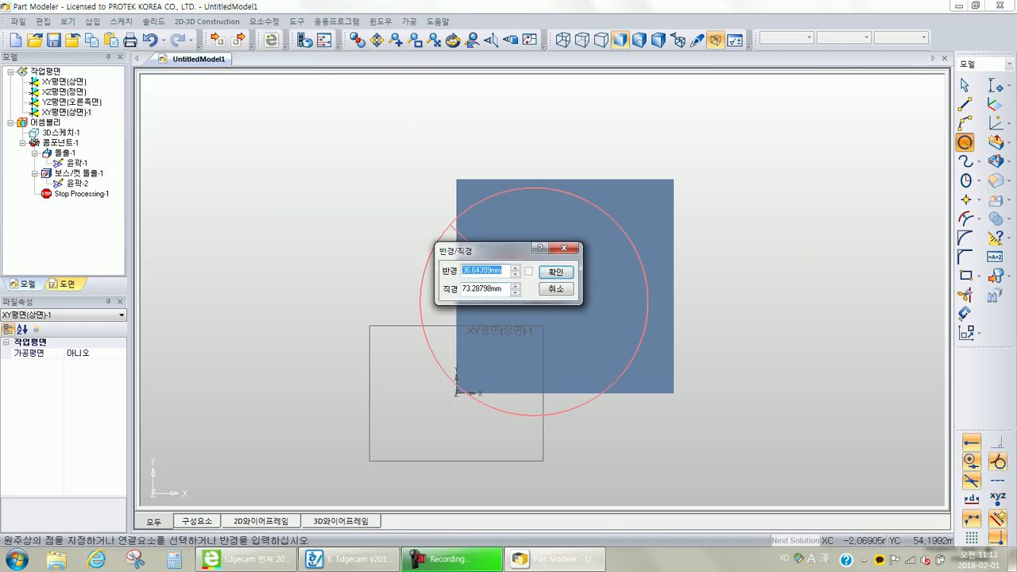
# Give the circle centred at X 25 mm, Y 29.5 mm a radius of 12 mm
pyautogui.write('12')
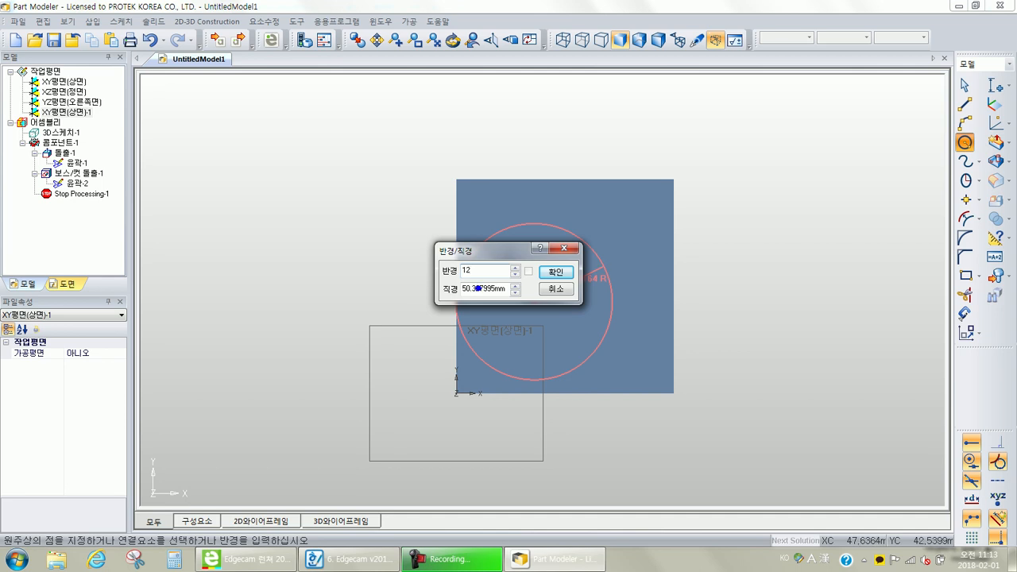
pyautogui.moveTo(439, 280)
pyautogui.mouseDown()
pyautogui.moveTo(530, 272)
pyautogui.moveTo(579, 283)
pyautogui.moveTo(539, 278)
pyautogui.mouseUp()
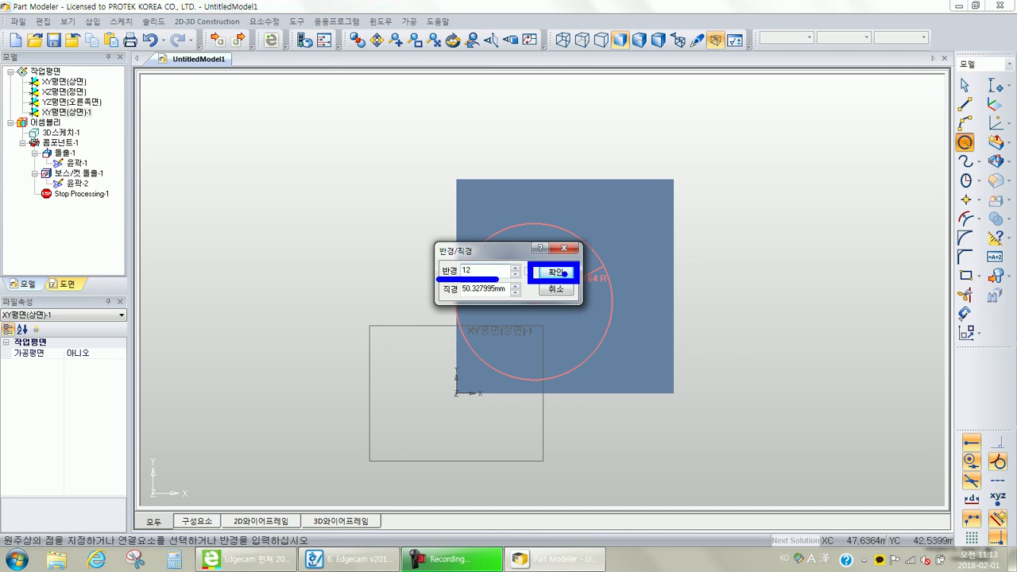
pyautogui.click(556, 272)
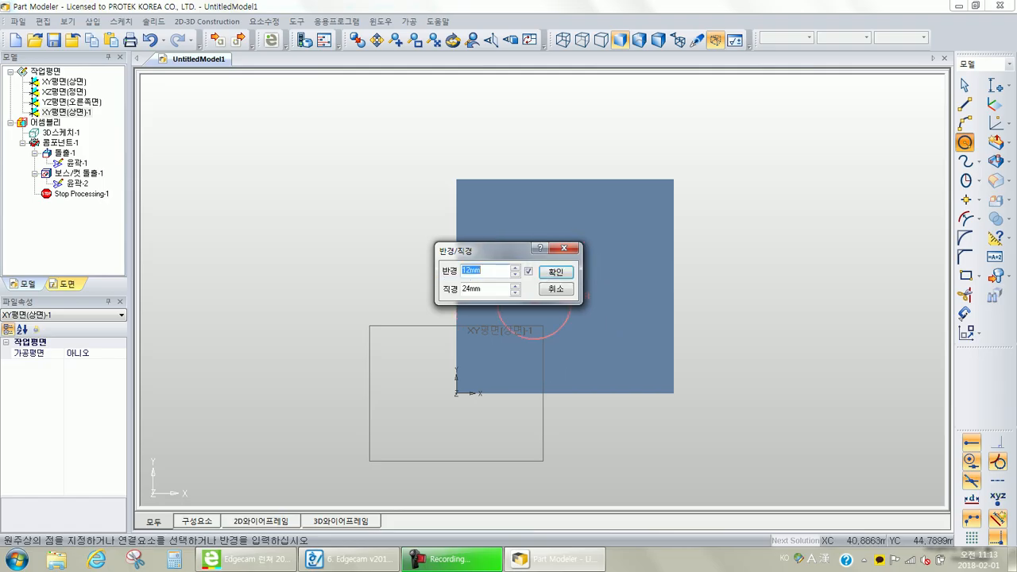
pyautogui.click(557, 273)
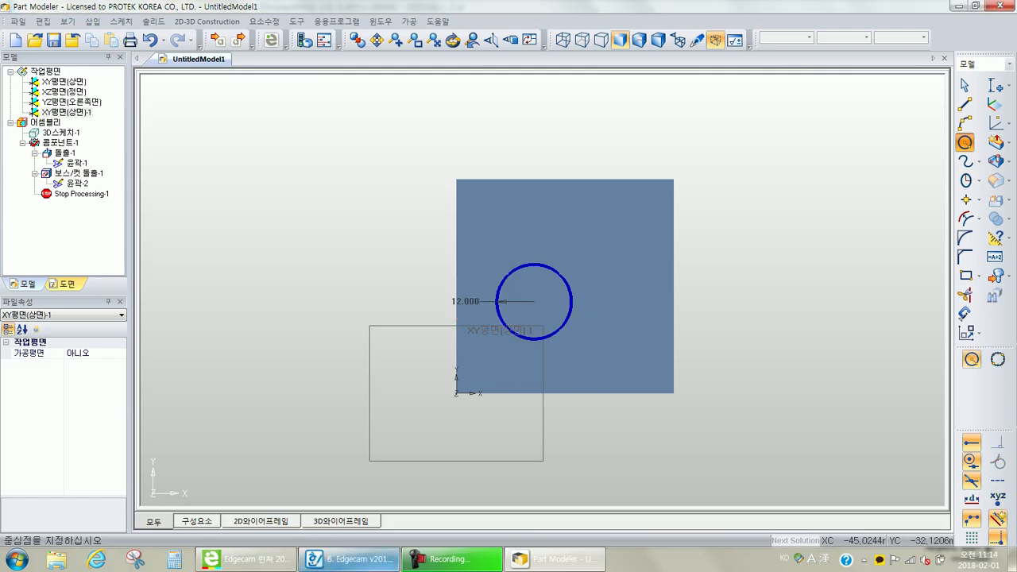
# Check the R12 arc's centre and radius on the pocket drawing in the Hangul manual, and return to Part Modeler
pyautogui.click(350, 558)
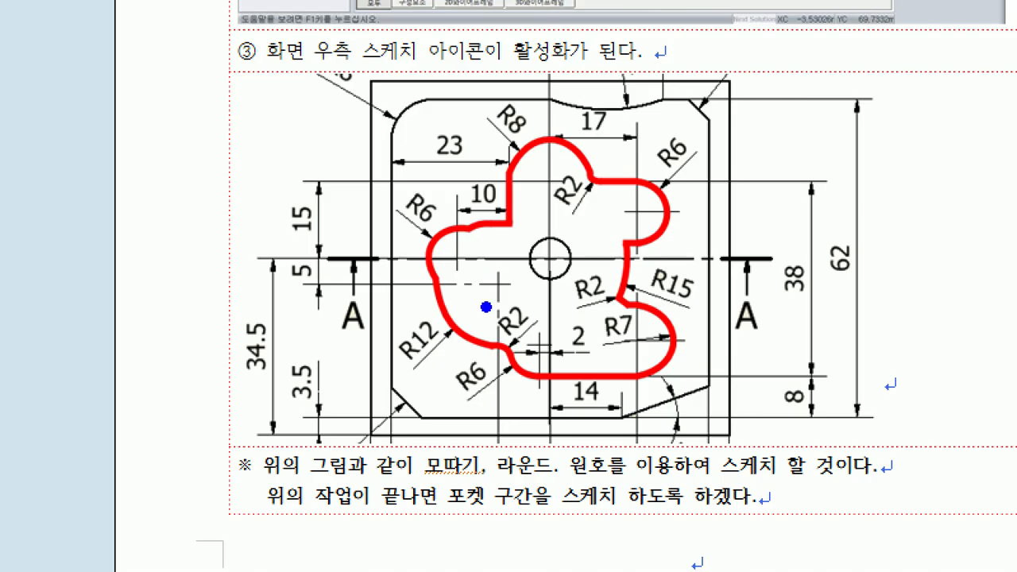
pyautogui.moveTo(403, 320); pyautogui.dragTo(441, 365)
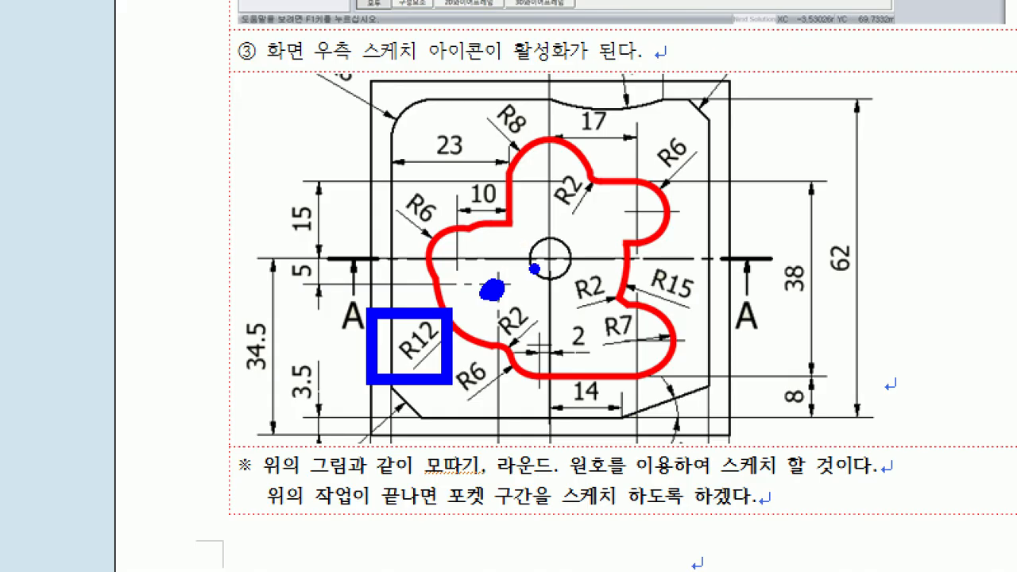
pyautogui.press('e')
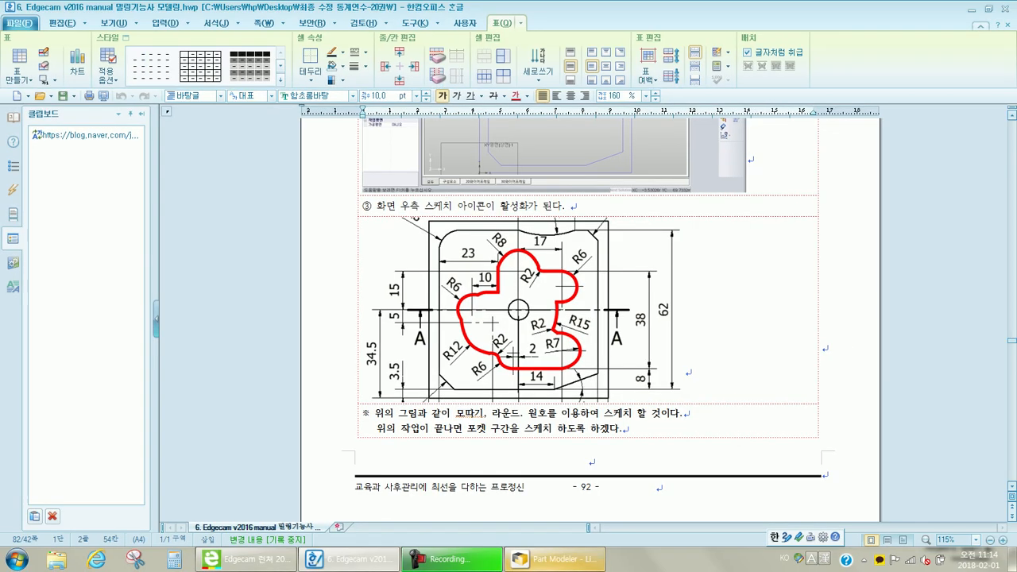
pyautogui.click(557, 559)
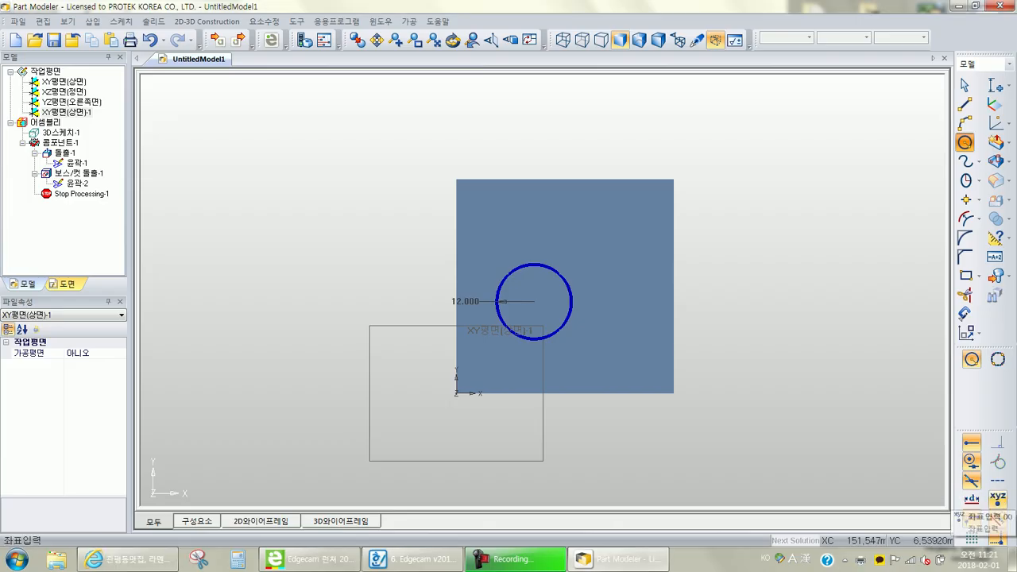
pyautogui.click(998, 499)
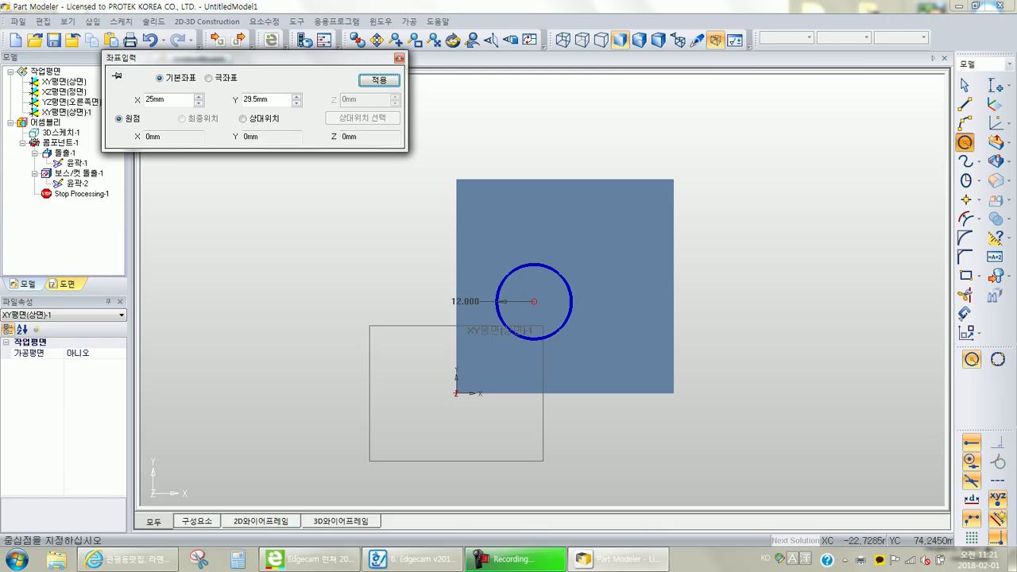
pyautogui.doubleClick(158, 100)
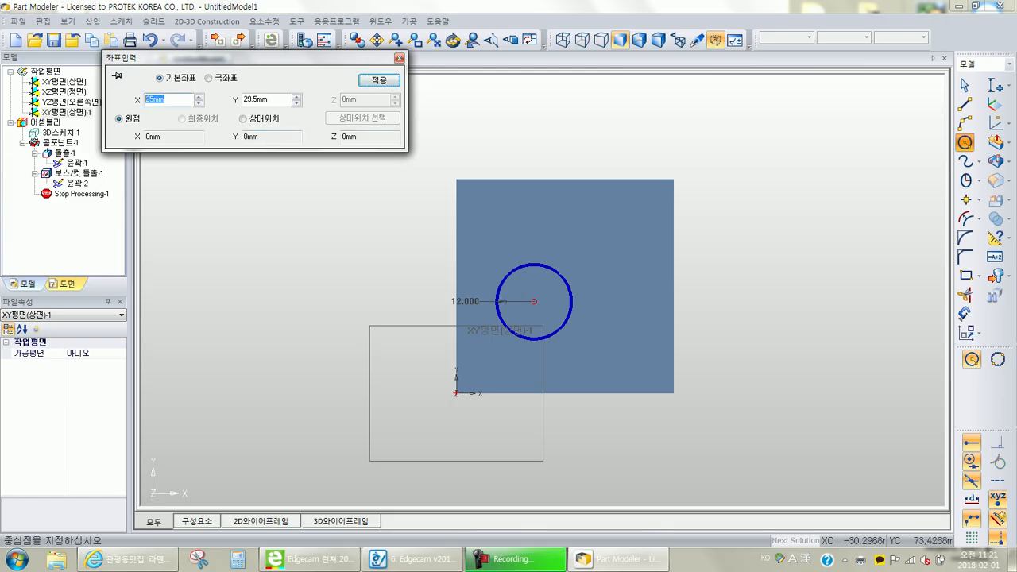
pyautogui.write('6')
pyautogui.press('Tab')
pyautogui.write('1')
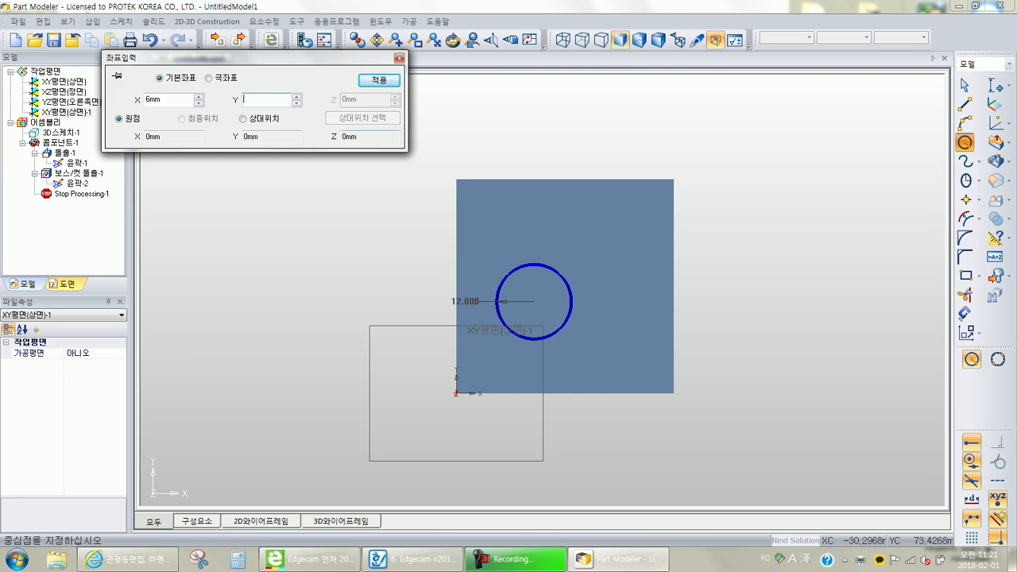
pyautogui.press('Return')
pyautogui.press('Return')
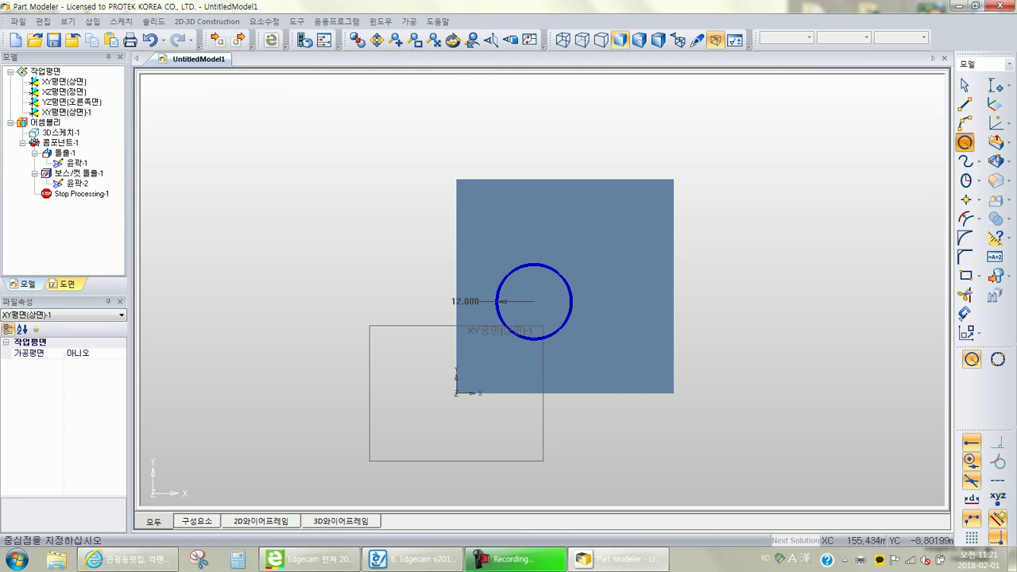
# Draw a second circle centred at X 17 mm, Y 34.5 mm with a 6 mm radius, checking its position against the manual
pyautogui.write('17')
pyautogui.press('Tab')
pyautogui.write('34')
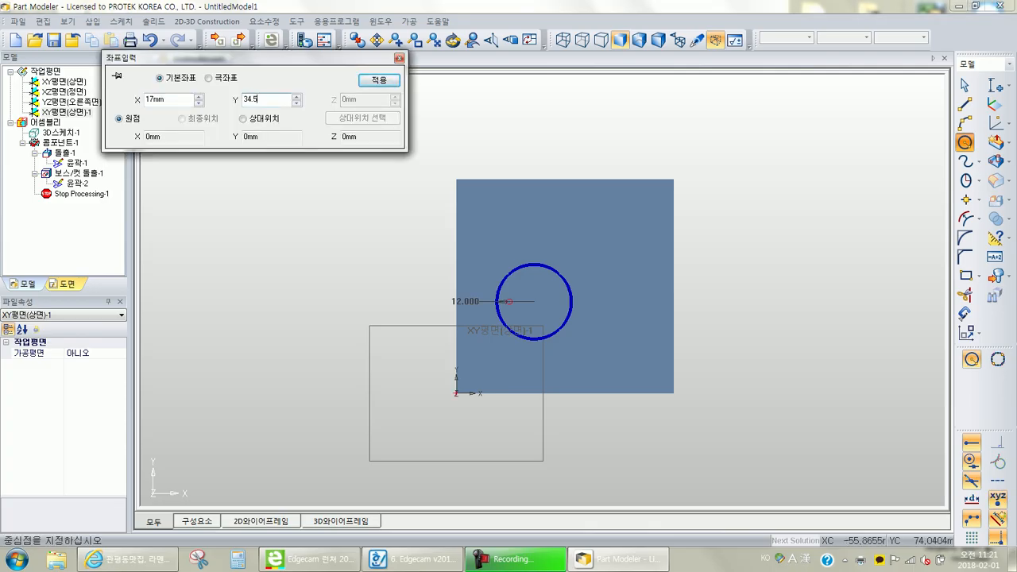
pyautogui.click(413, 558)
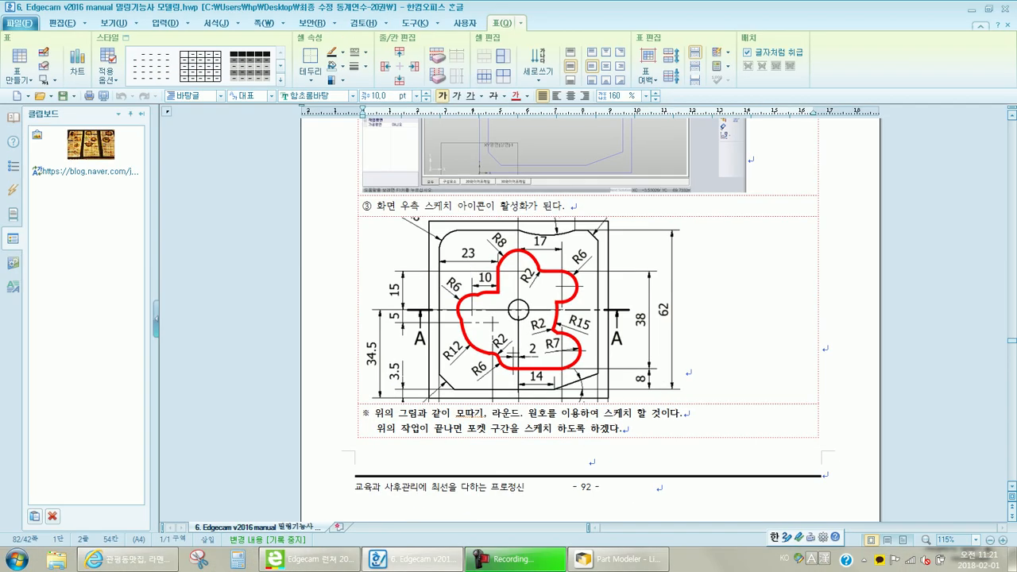
pyautogui.click(622, 559)
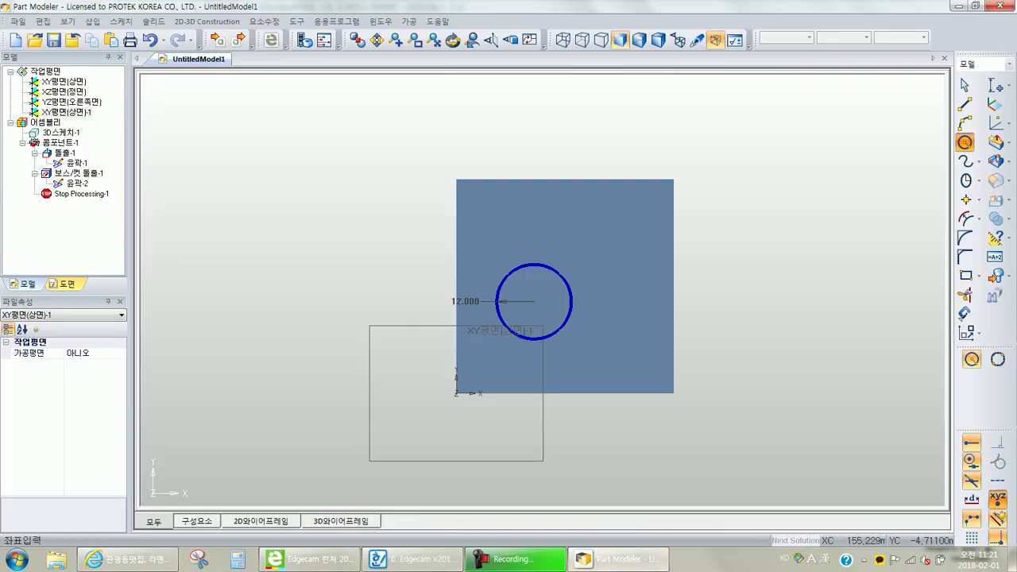
pyautogui.click(998, 499)
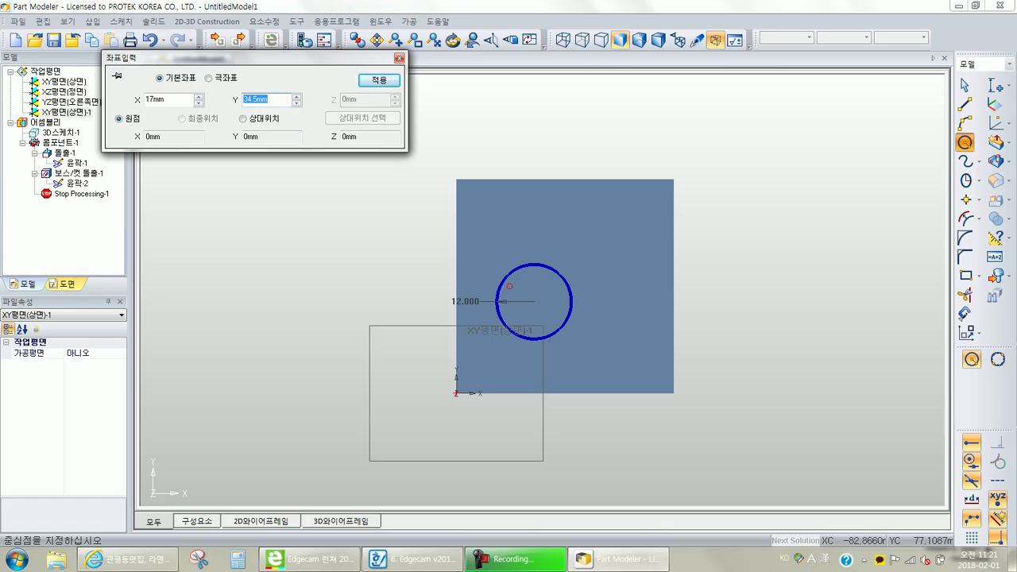
pyautogui.click(379, 80)
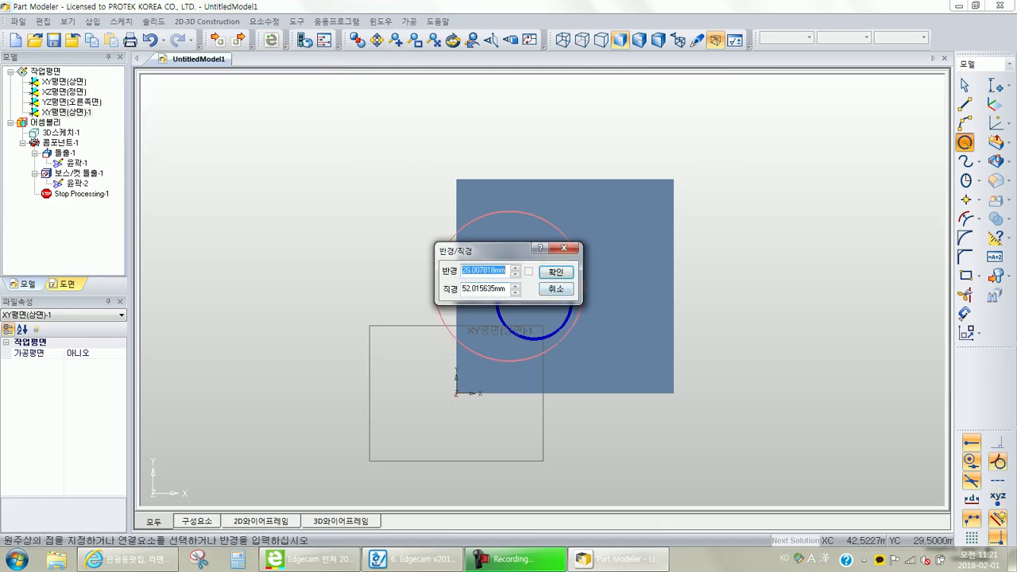
pyautogui.write('6')
pyautogui.press('Return')
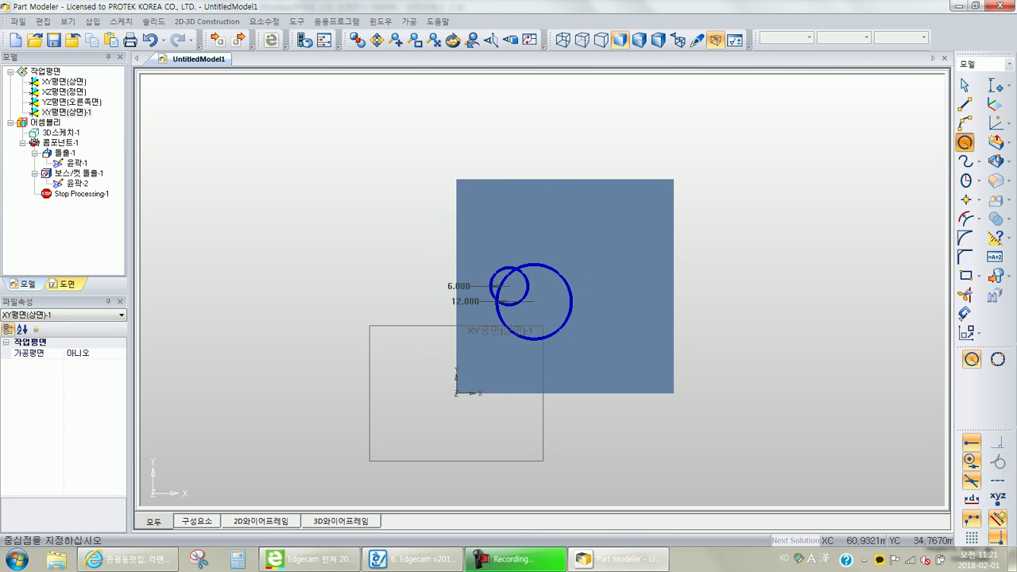
# Check the R8 arc's centre and radius on the Hangul manual's pocket drawing, and return to Part Modeler
pyautogui.click(421, 560)
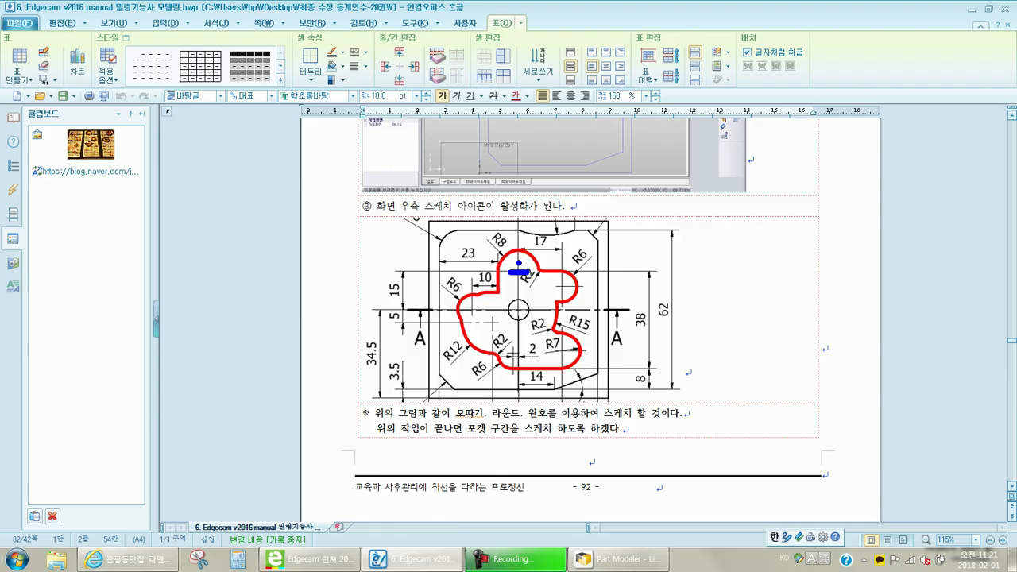
pyautogui.moveTo(485, 222); pyautogui.dragTo(511, 252)
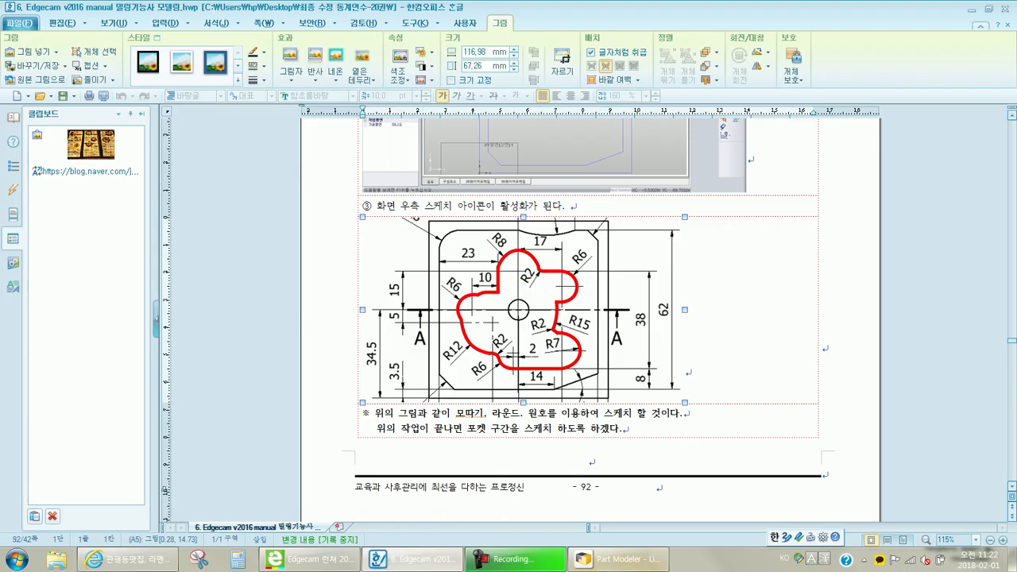
pyautogui.click(624, 559)
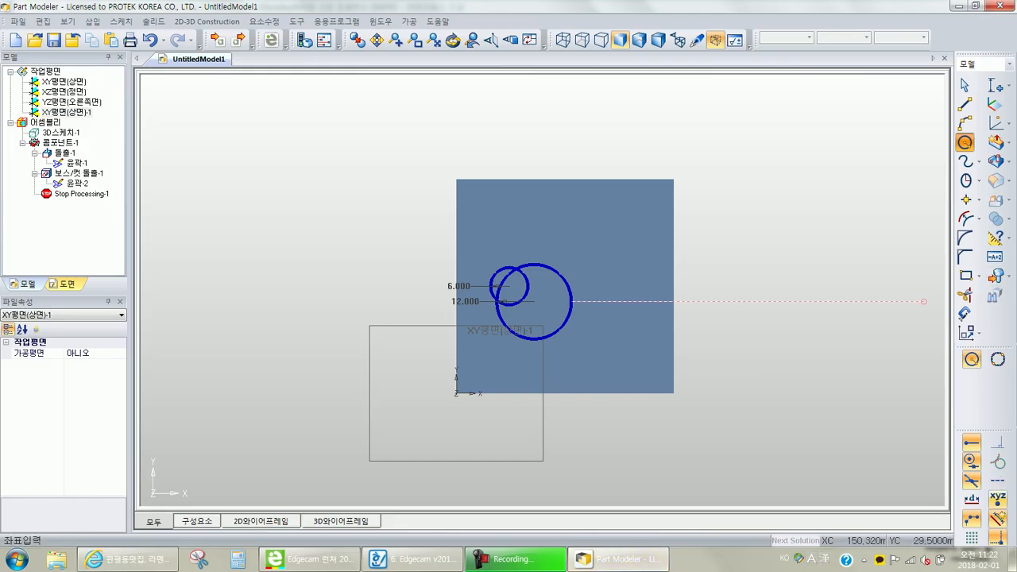
# Draw a third circle centred at X 35 mm, Y 49.5 mm with an 8 mm radius
pyautogui.click(998, 500)
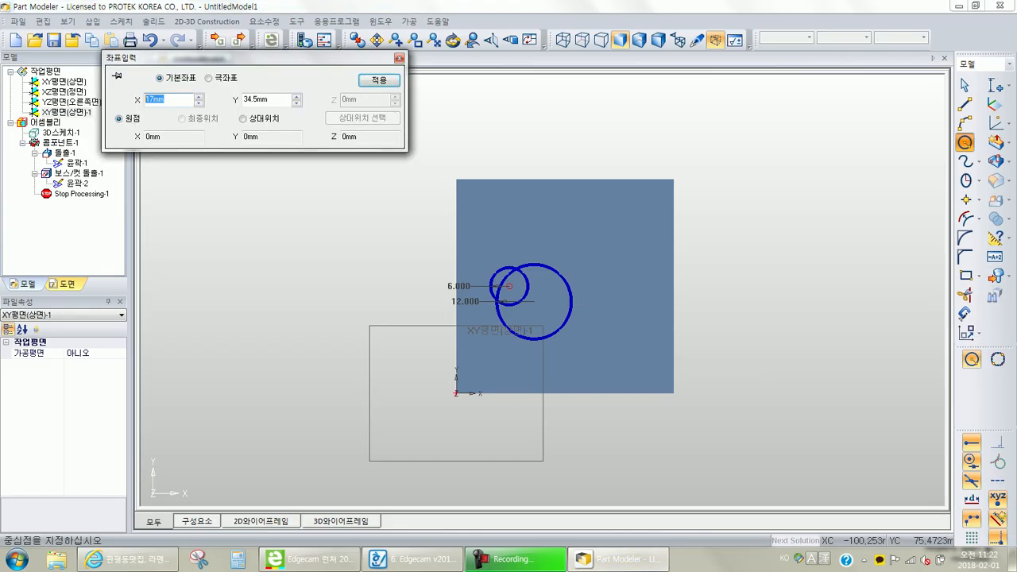
pyautogui.write('35')
pyautogui.press('Tab')
pyautogui.write('49.5')
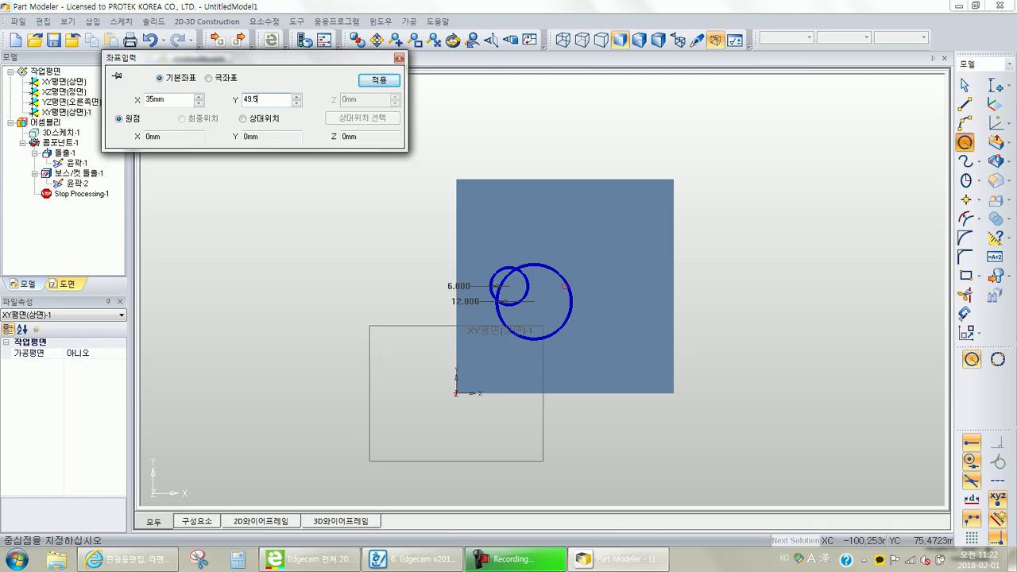
pyautogui.press('Return')
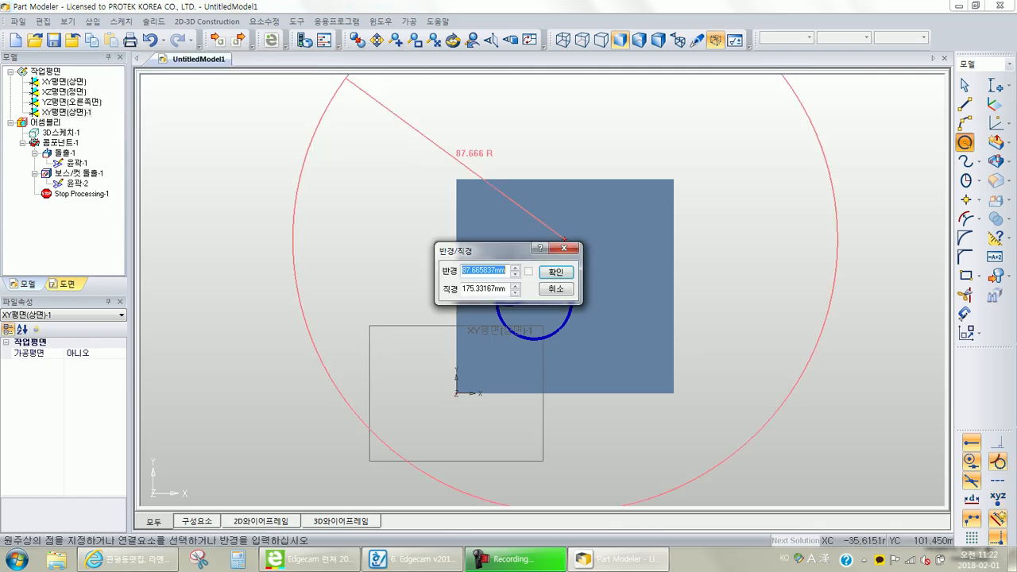
pyautogui.write('8')
pyautogui.press('Return')
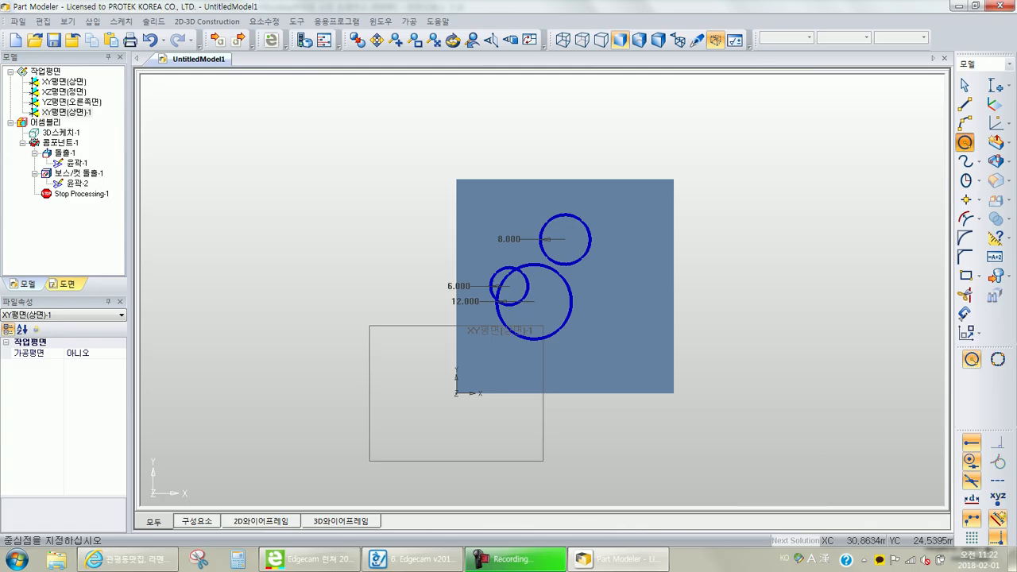
# Check the upper-right R6 arc's centre and radius on the Hangul manual's pocket drawing, and return to Part Modeler
pyautogui.click(414, 559)
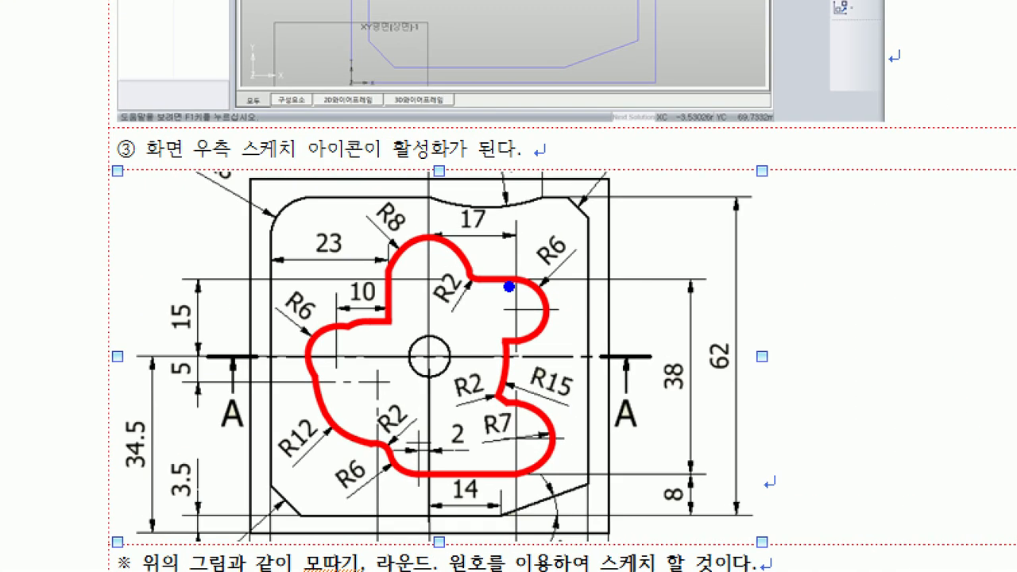
pyautogui.moveTo(518, 304)
pyautogui.mouseDown()
pyautogui.moveTo(517, 330)
pyautogui.moveTo(509, 313)
pyautogui.moveTo(542, 312)
pyautogui.mouseUp()
pyautogui.moveTo(520, 221); pyautogui.dragTo(590, 284)
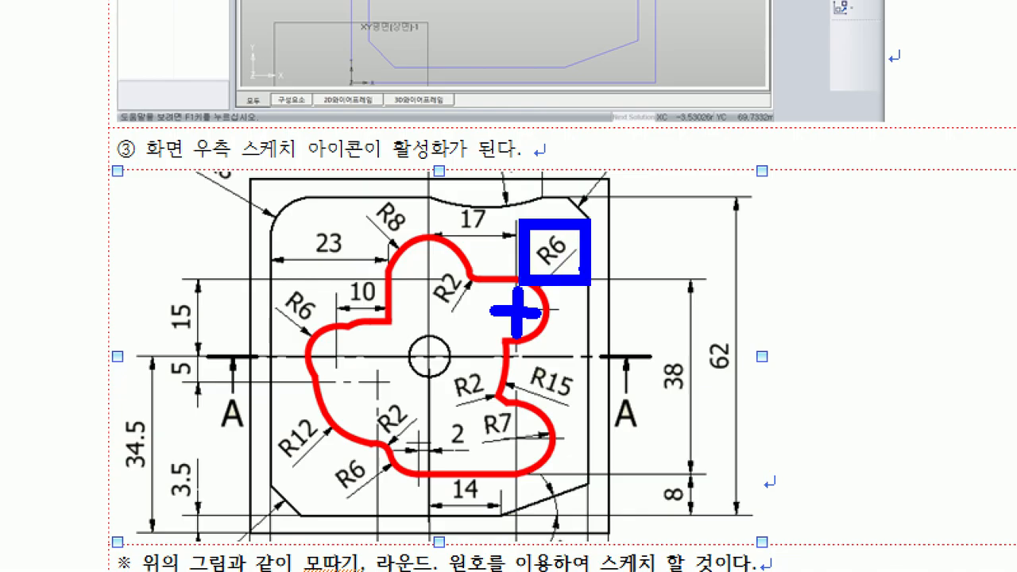
pyautogui.press('Escape')
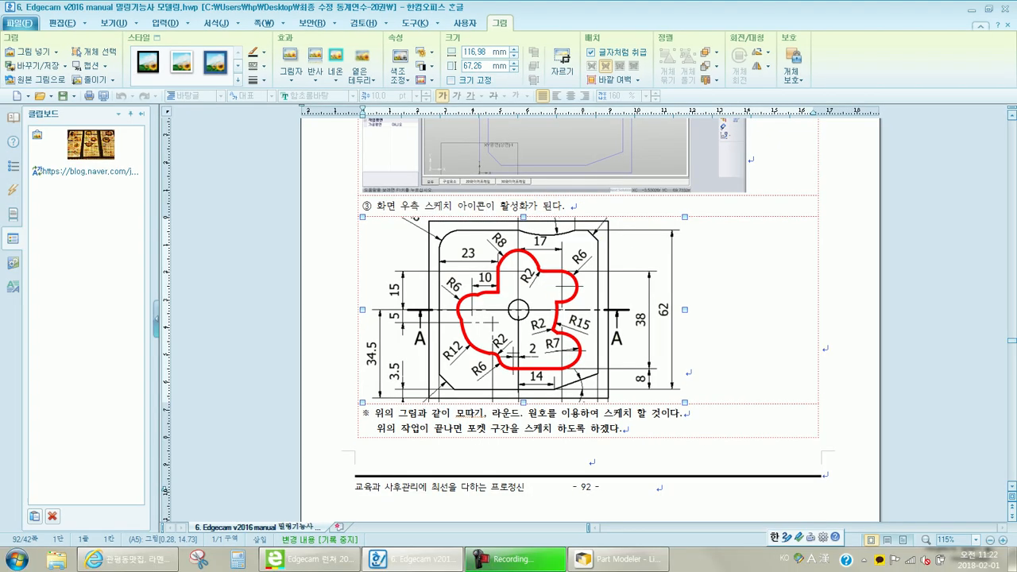
pyautogui.click(648, 563)
# Draw a fourth circle centred at X 52 mm, Y 43.5 mm with a 6 mm radius
pyautogui.click(998, 499)
pyautogui.press('Tab')
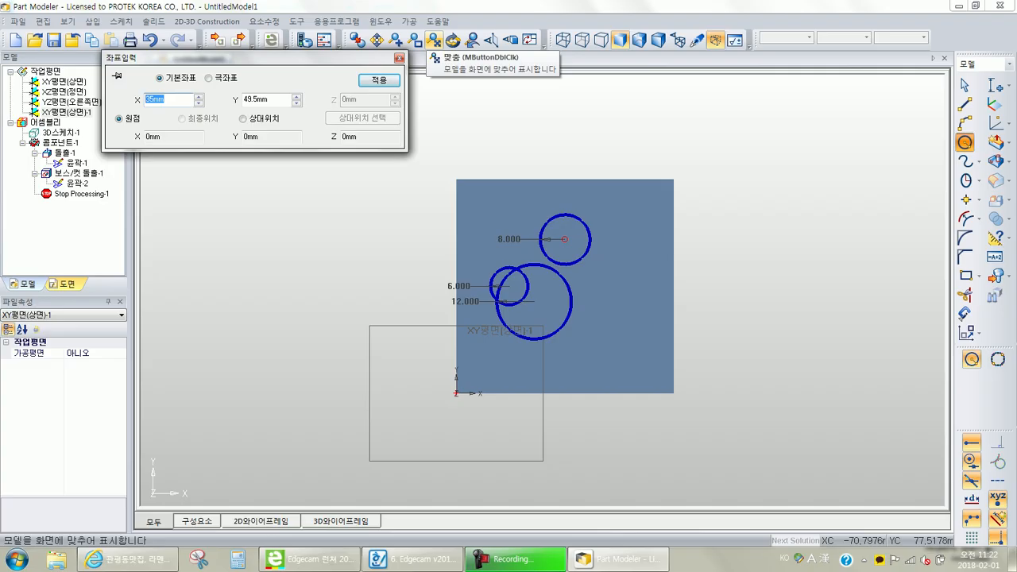
pyautogui.write('52')
pyautogui.press('Tab')
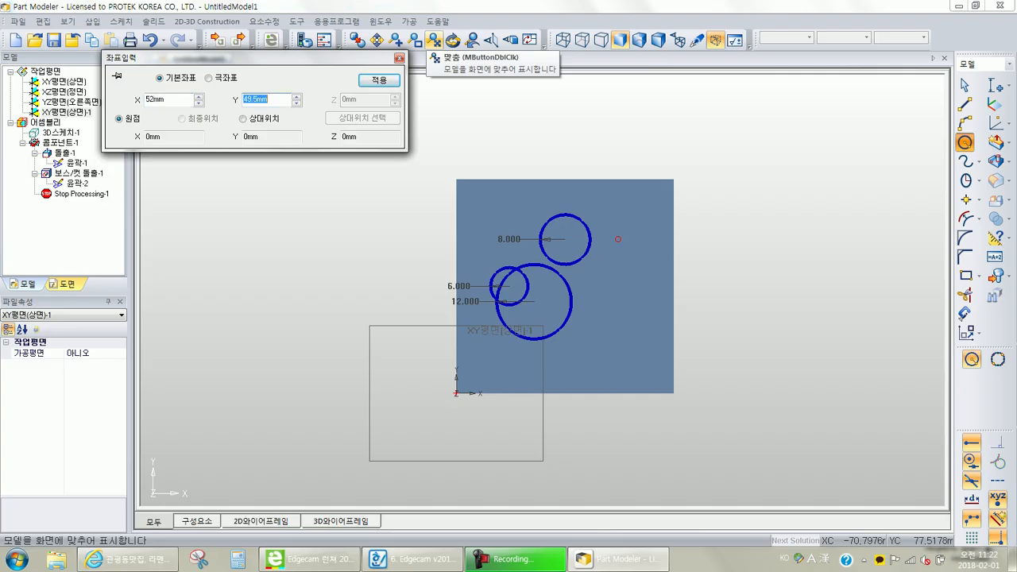
pyautogui.write('43')
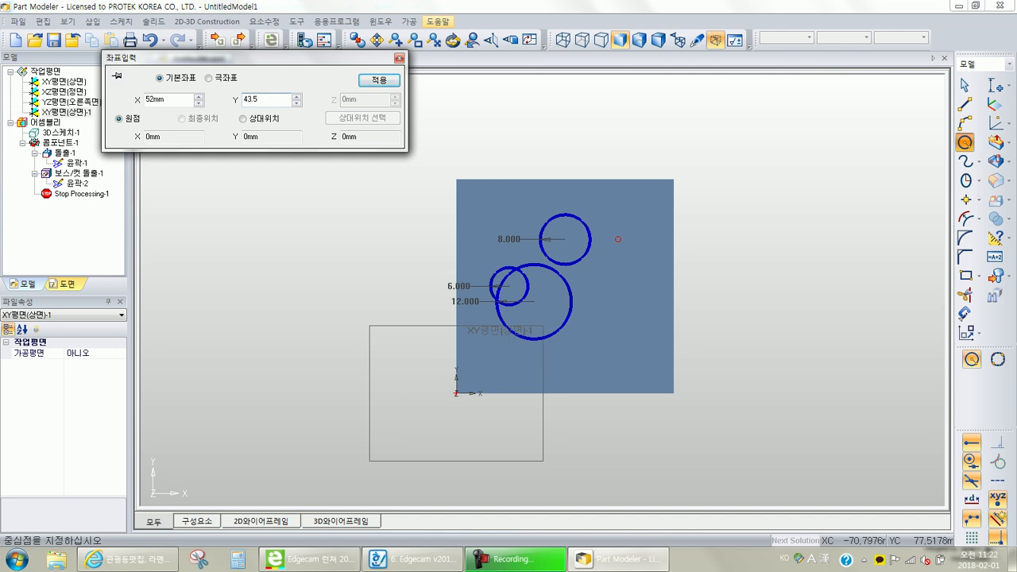
pyautogui.press('Return')
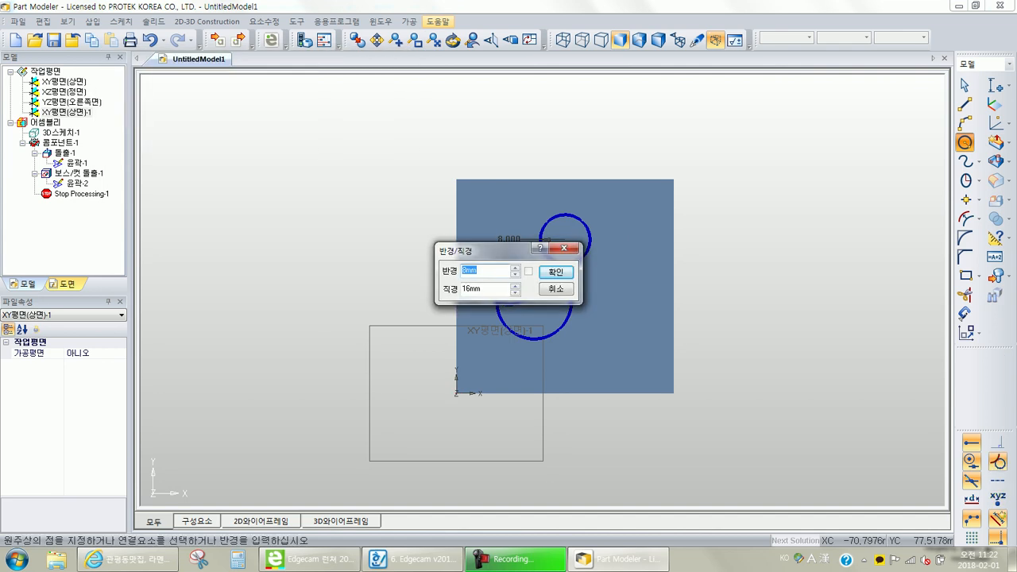
pyautogui.write('6')
pyautogui.press('Return')
pyautogui.click(619, 259)
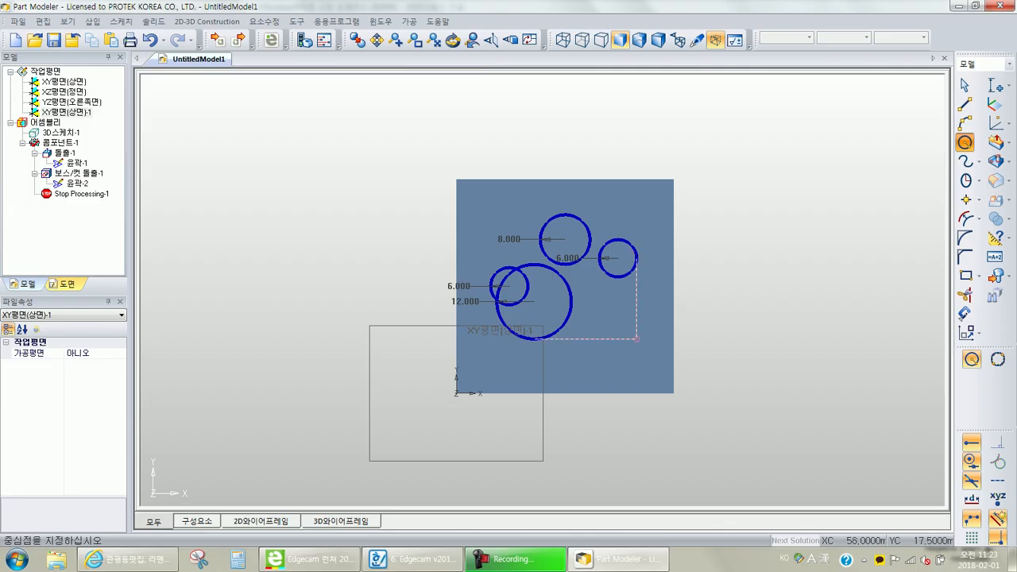
# Check the R15 arc's centre and radius on the Hangul manual's pocket drawing, and return to Part Modeler
pyautogui.click(413, 559)
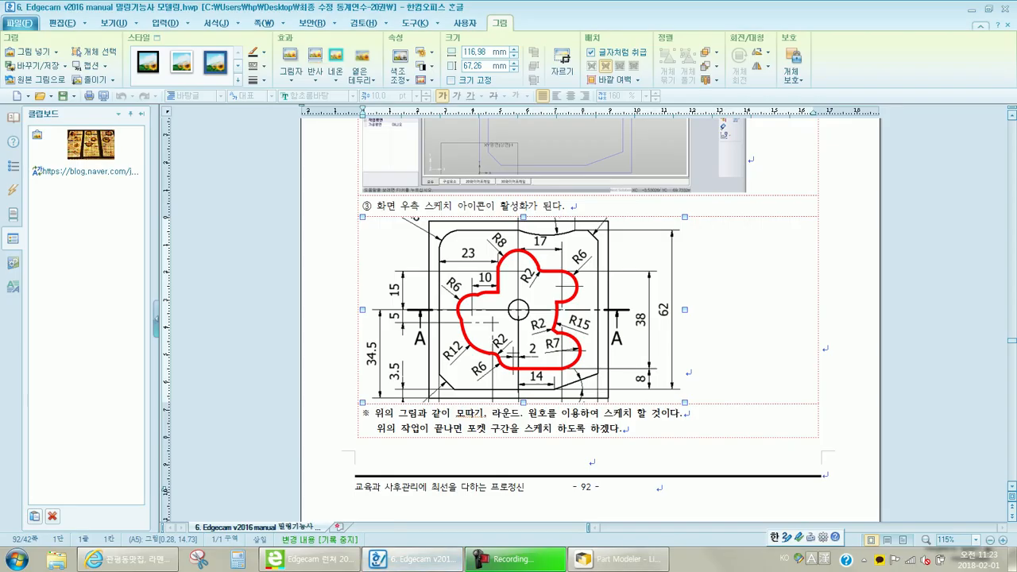
pyautogui.moveTo(572, 325); pyautogui.dragTo(599, 339)
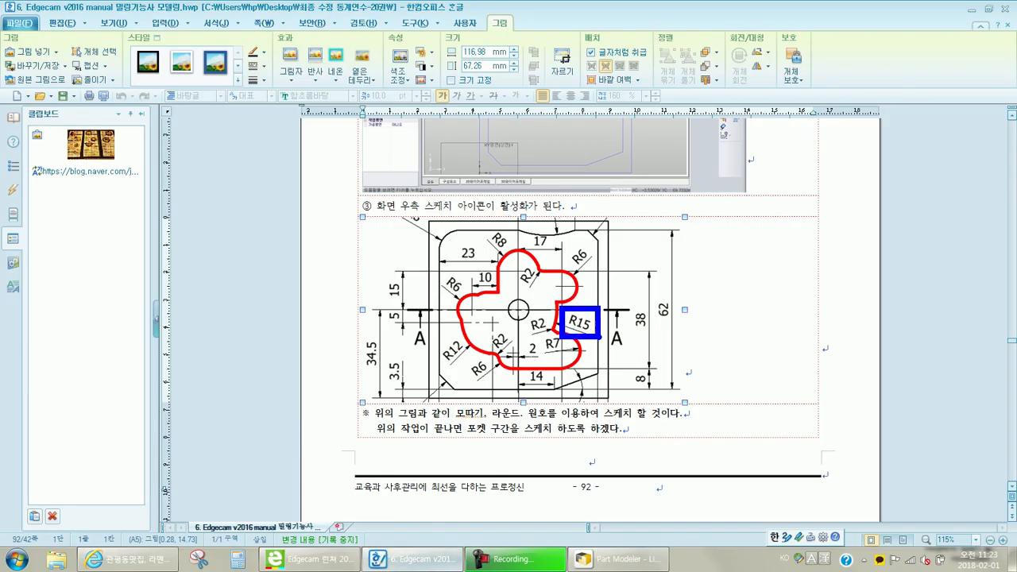
pyautogui.moveTo(522, 300)
pyautogui.mouseDown()
pyautogui.moveTo(516, 318)
pyautogui.moveTo(541, 310)
pyautogui.mouseUp()
pyautogui.click(620, 559)
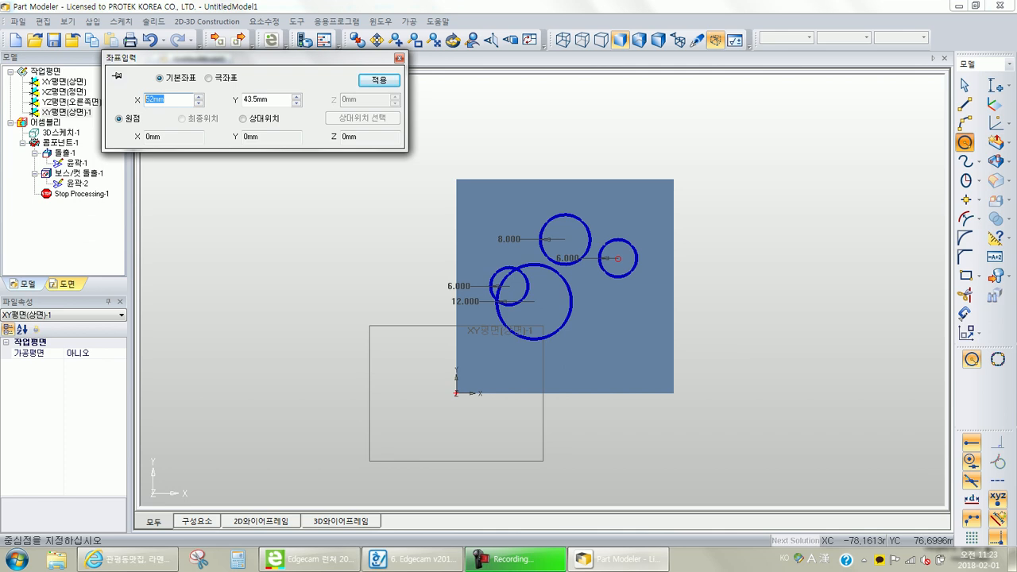
# Draw a fifth circle centred at X 35 mm, Y 34.5 mm with a 15 mm radius
pyautogui.write('35')
pyautogui.press('Tab')
pyautogui.write('34.5')
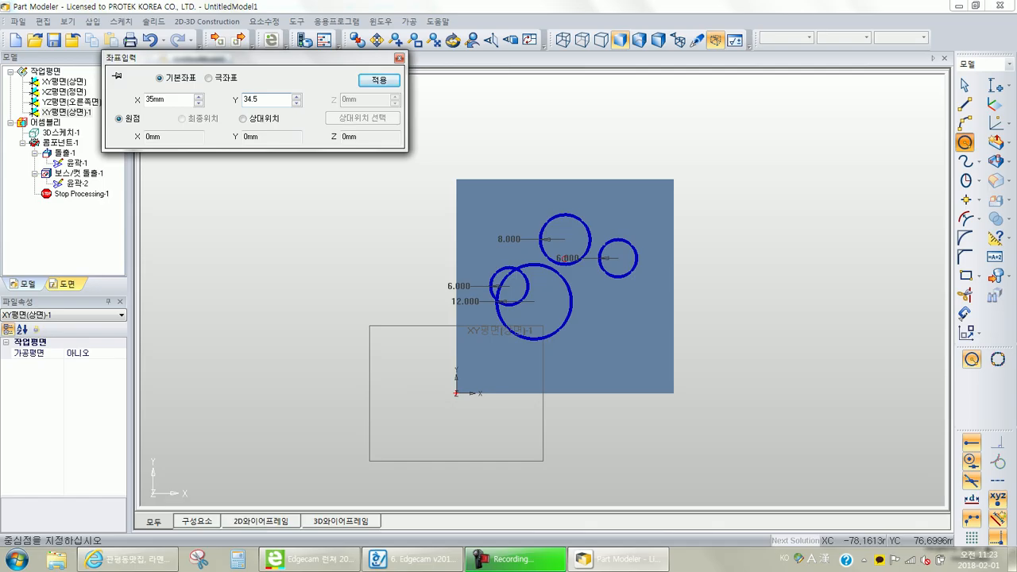
pyautogui.press('Return')
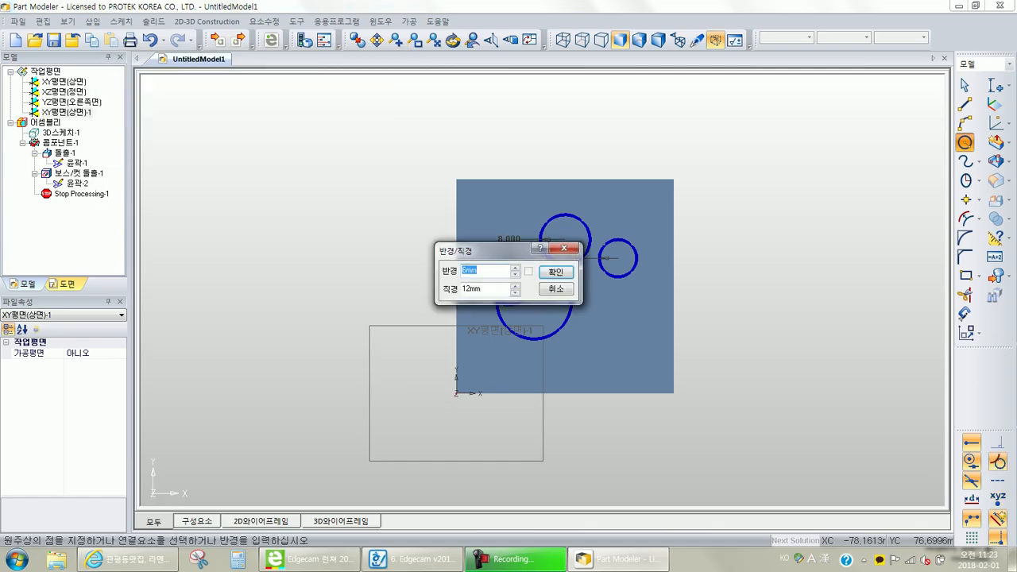
pyautogui.write('15')
pyautogui.press('Return')
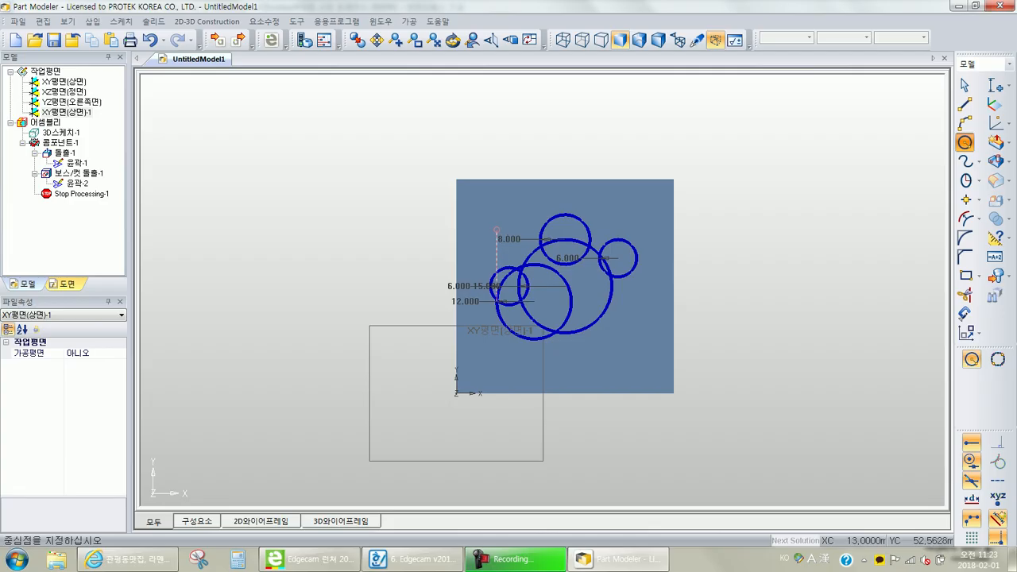
# Check the R7 arc's centre and radius on the Hangul manual's pocket drawing, and return to Part Modeler
pyautogui.click(413, 559)
pyautogui.hotkey('ctrl', '2')
pyautogui.moveTo(539, 337)
pyautogui.keyDown('ctrl'); pyautogui.mouseDown()
pyautogui.moveTo(580, 353)
pyautogui.moveTo(574, 362)
pyautogui.moveTo(582, 341)
pyautogui.moveTo(548, 336)
pyautogui.mouseUp(); pyautogui.keyUp('ctrl')
pyautogui.press('e')
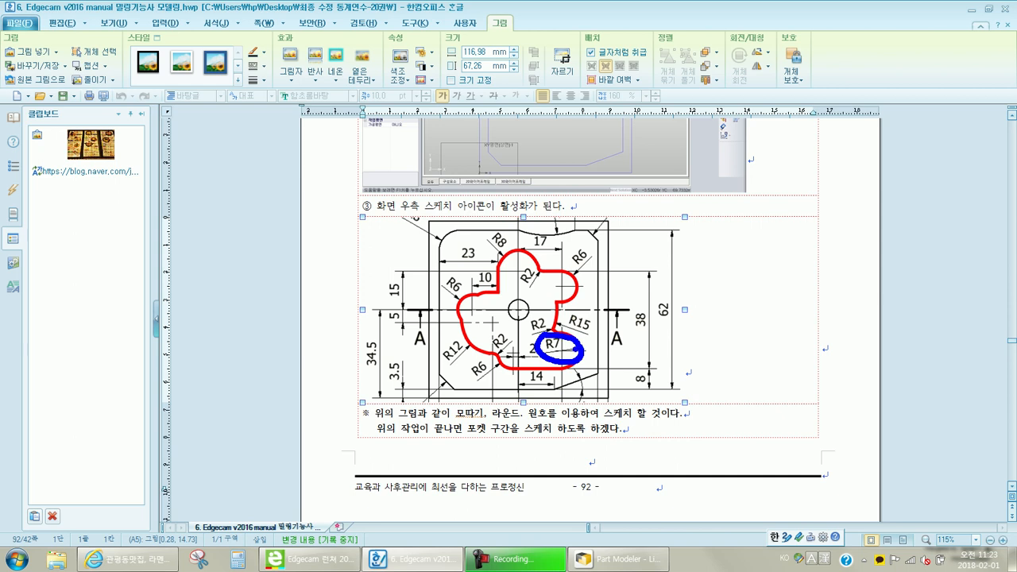
pyautogui.press('e')
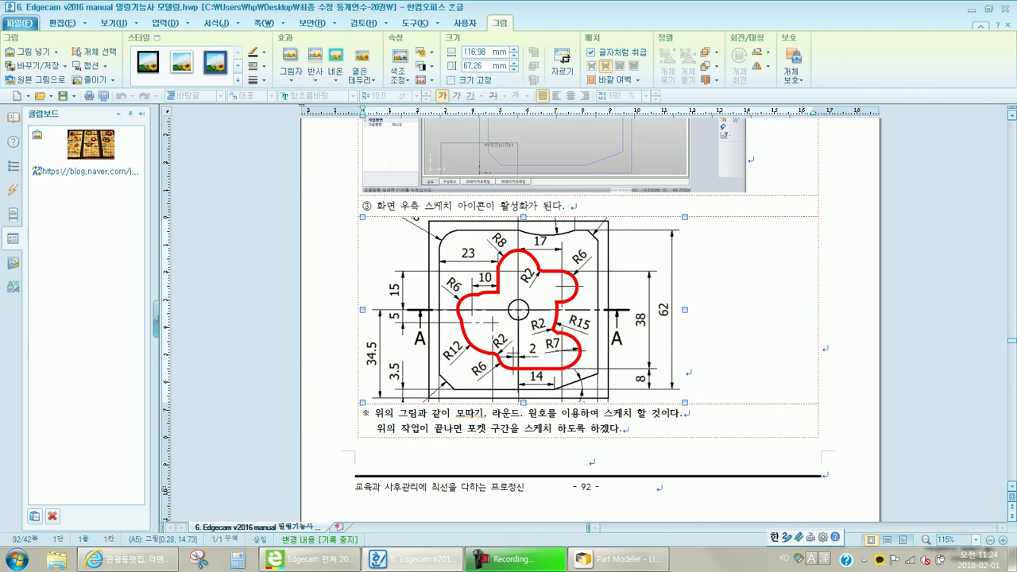
pyautogui.click(612, 559)
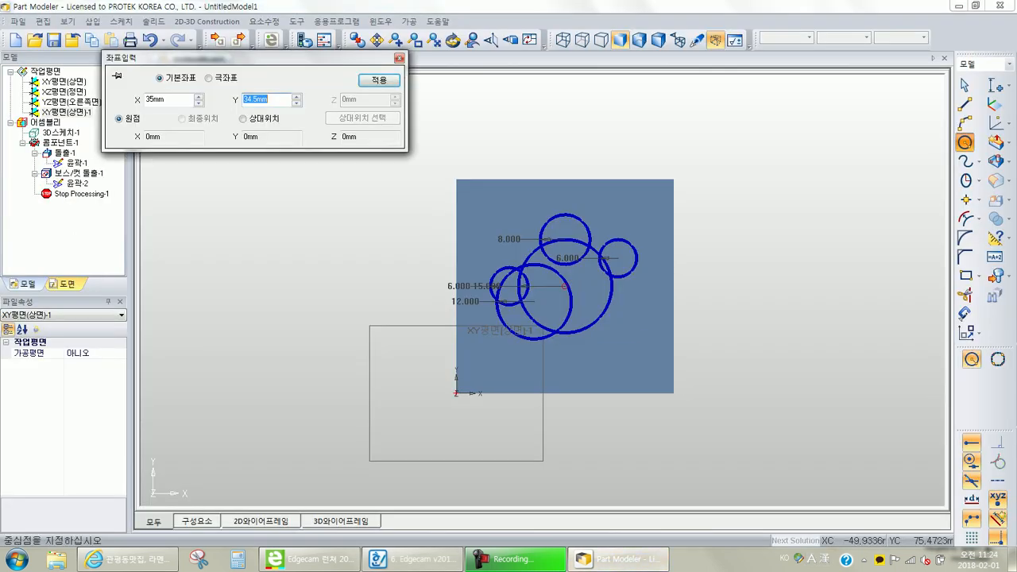
# Draw a sixth circle centred at X 52 mm, Y 18.5 mm with a 7 mm radius
pyautogui.doubleClick(157, 100)
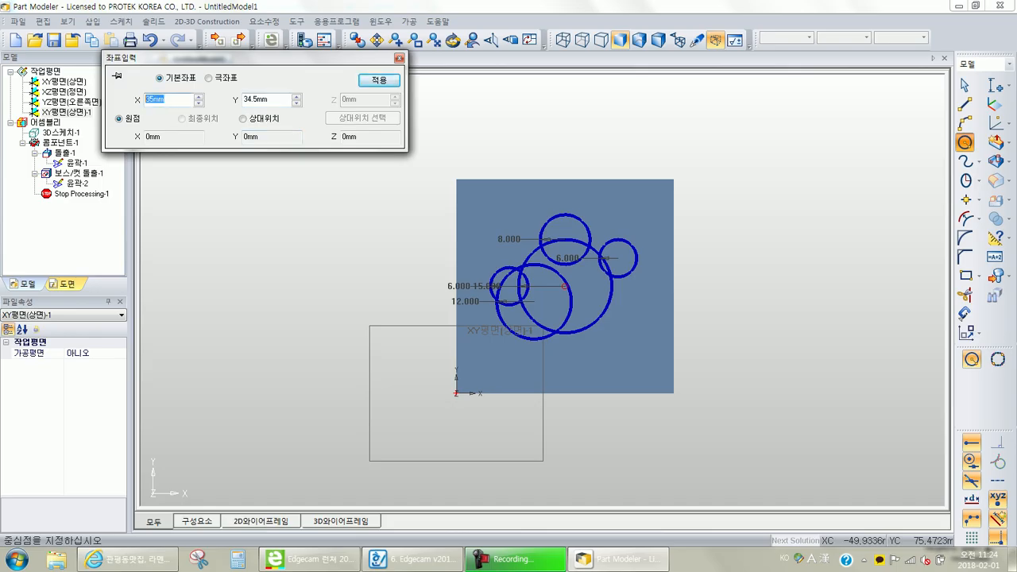
pyautogui.write('52')
pyautogui.press('Tab')
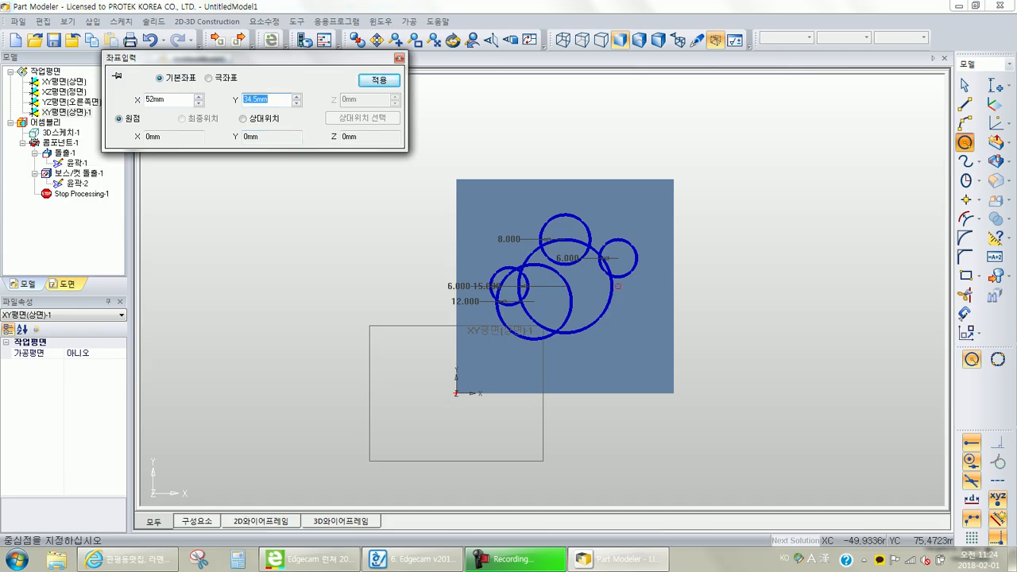
pyautogui.write('18.5')
pyautogui.press('Return')
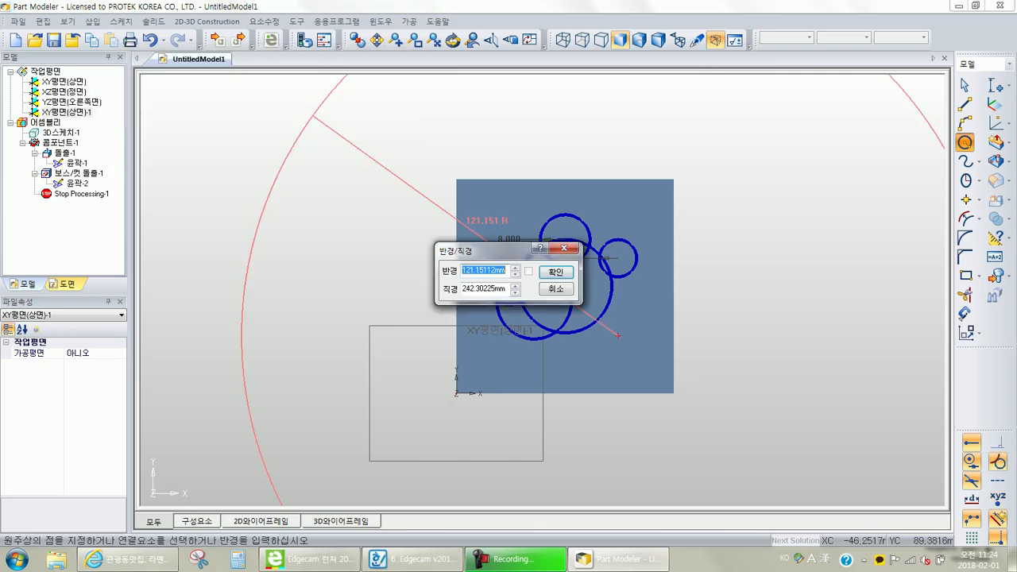
pyautogui.write('7')
pyautogui.press('Return')
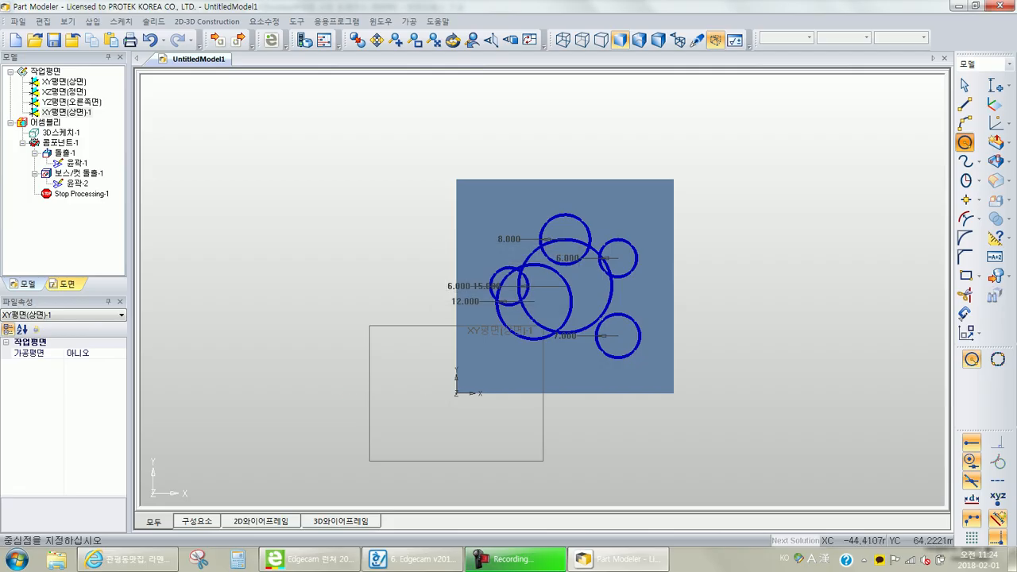
# Check the lower-left R6 arc's centre and radius on the Hangul manual's pocket drawing, and return to Part Modeler
pyautogui.click(413, 559)
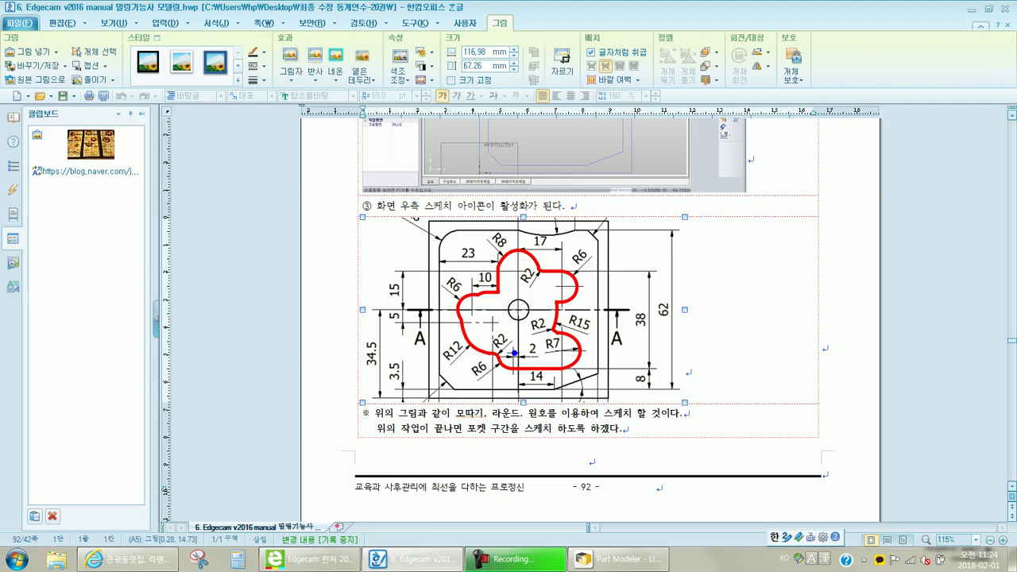
pyautogui.moveTo(464, 357); pyautogui.dragTo(493, 387)
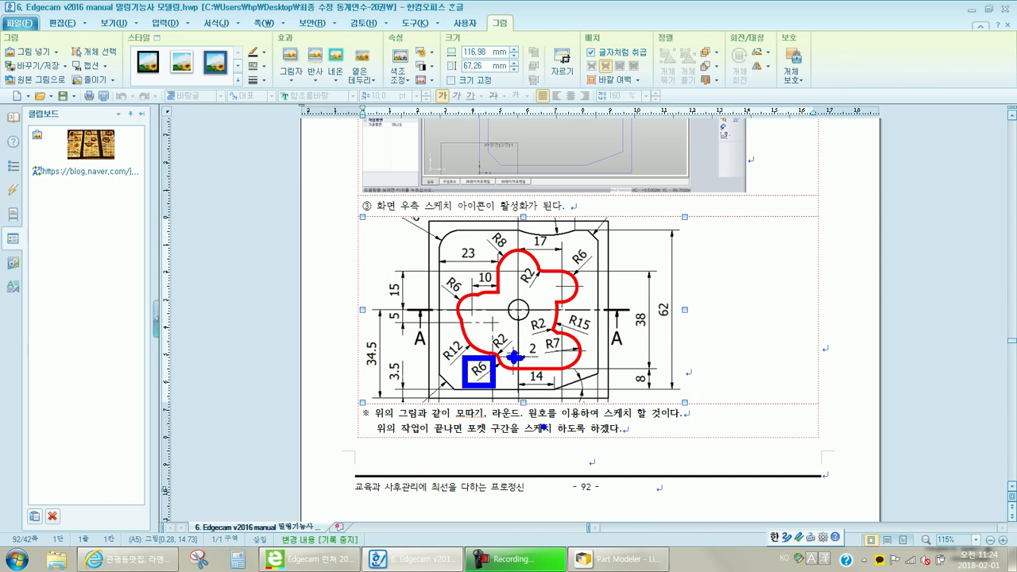
pyautogui.press('Escape')
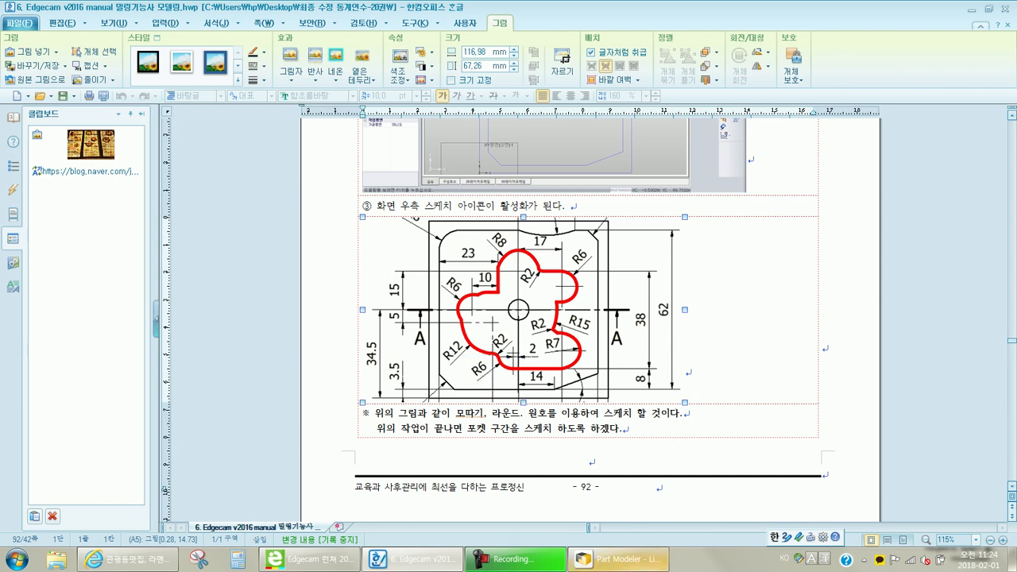
pyautogui.click(617, 559)
# Draw a seventh circle centred at X 33 mm, Y 17.5 mm with a 6 mm radius
pyautogui.press('Return')
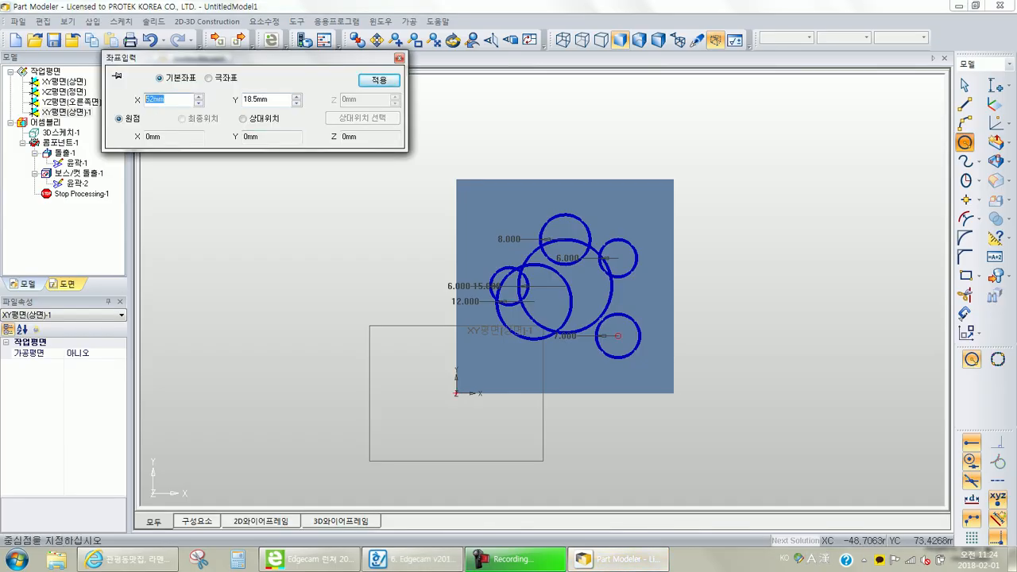
pyautogui.write('33')
pyautogui.press('Return')
pyautogui.write('17.5')
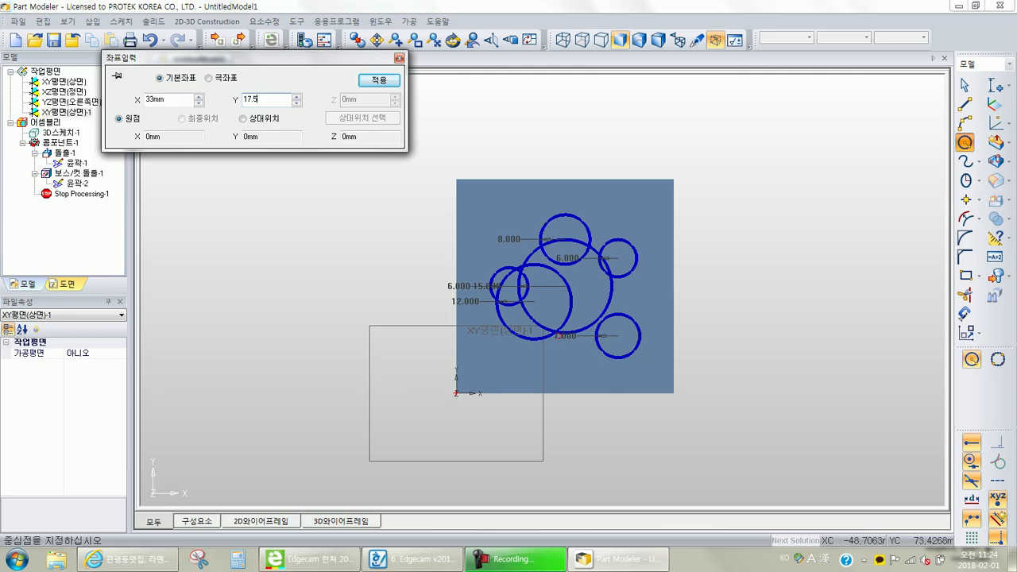
pyautogui.press('Return')
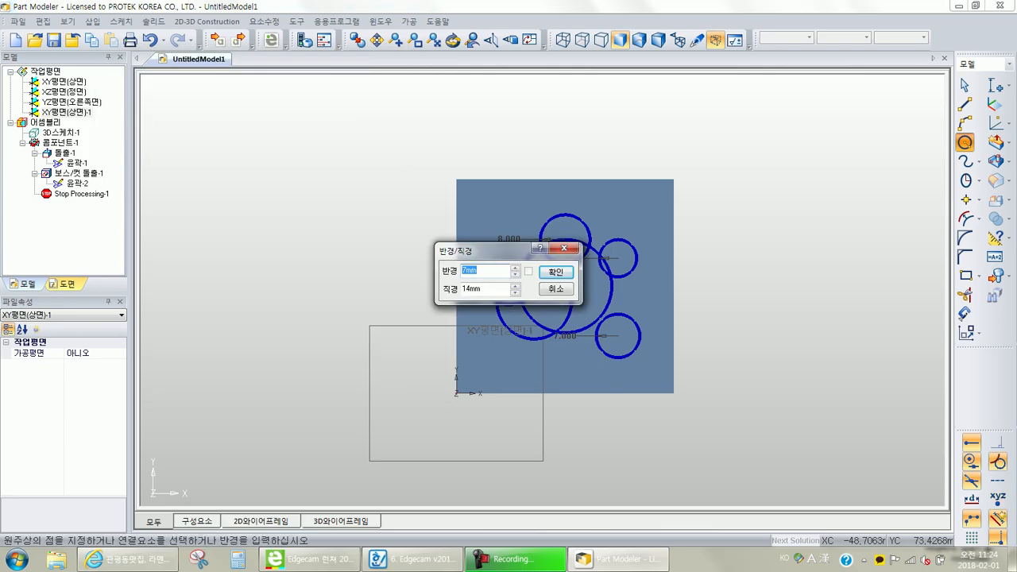
pyautogui.write('6')
pyautogui.press('Return')
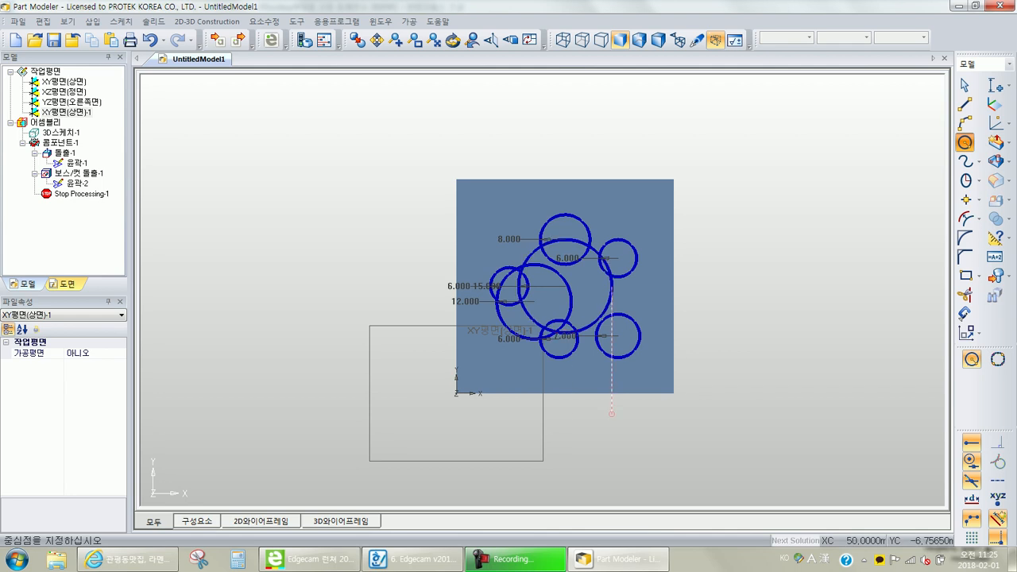
# Switch to the Hangul manual and examine which straight lines join the circles in its line-sketching figure
pyautogui.hotkey('alt', 'Tab')
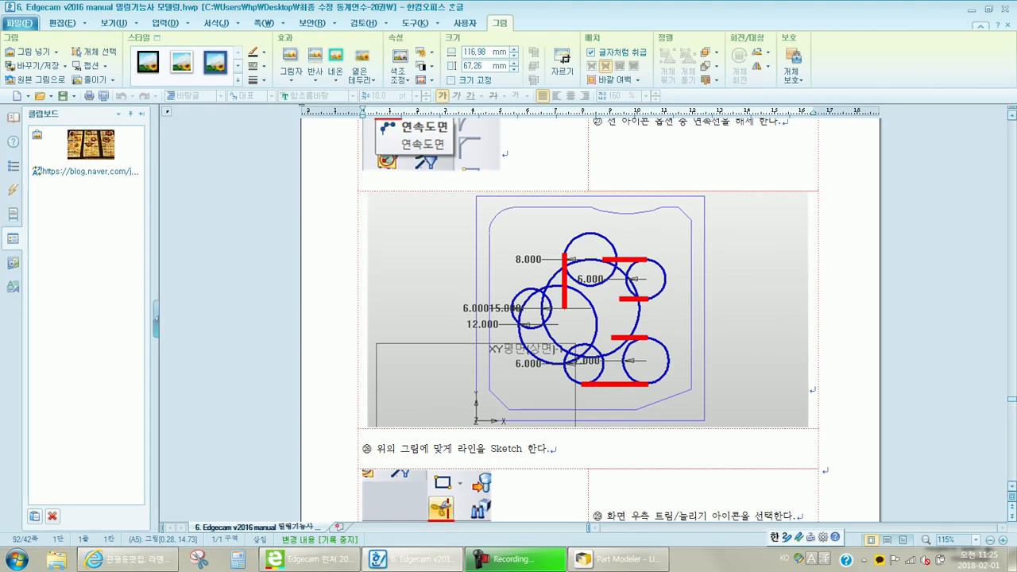
pyautogui.moveTo(545, 259); pyautogui.dragTo(548, 309)
pyautogui.moveTo(641, 243); pyautogui.dragTo(602, 243)
pyautogui.hotkey('ctrl', 'z')
pyautogui.hotkey('ctrl', 'z')
# Examine the manual's pocket drawing and line-sketching figure to identify the five straight segments joining the arcs
pyautogui.scroll(15, 588, 318)
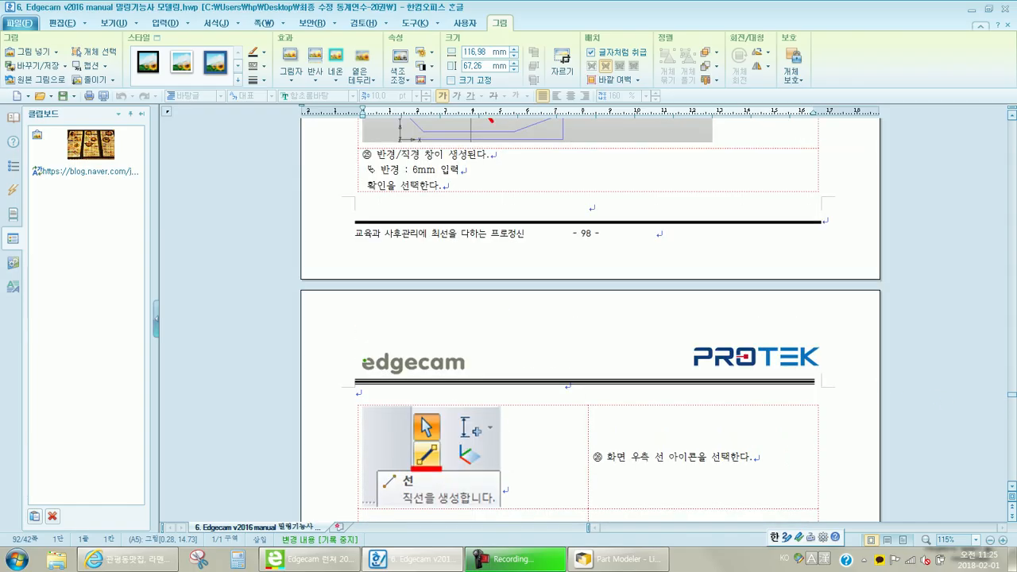
pyautogui.scroll(-10, 588, 318)
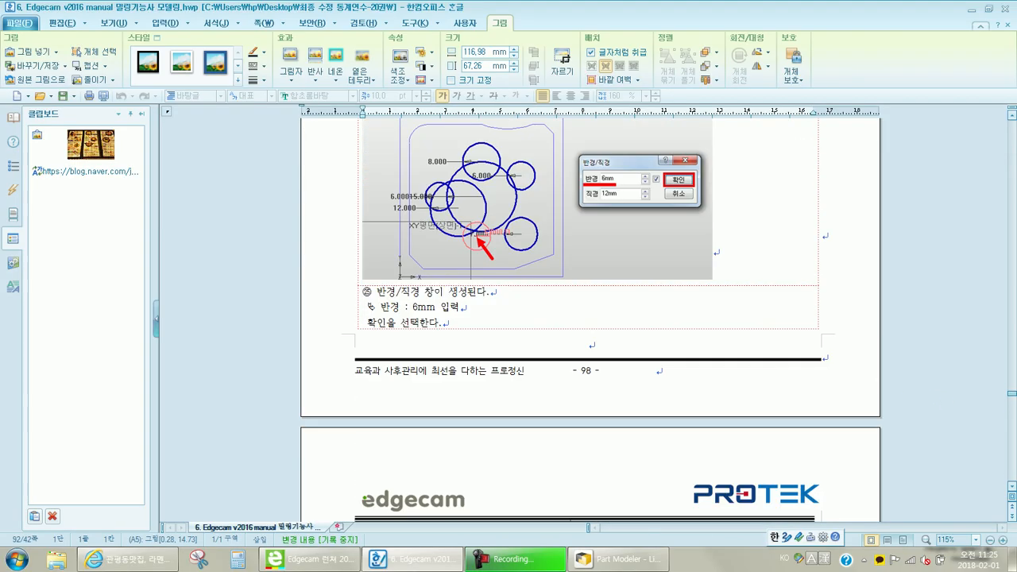
pyautogui.scroll(-20, 588, 318)
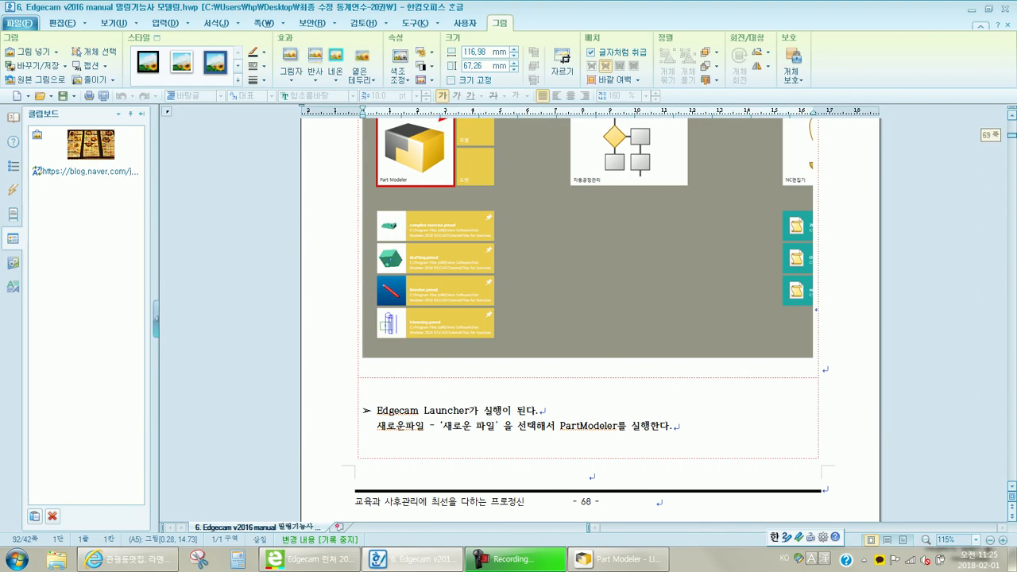
pyautogui.scroll(-1, 588, 318)
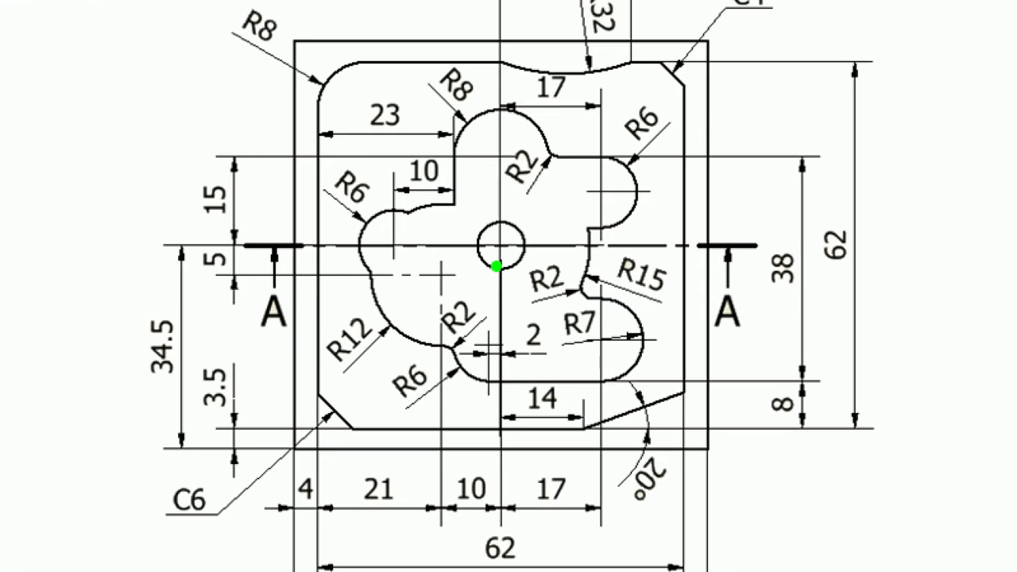
pyautogui.moveTo(451, 151); pyautogui.dragTo(453, 215)
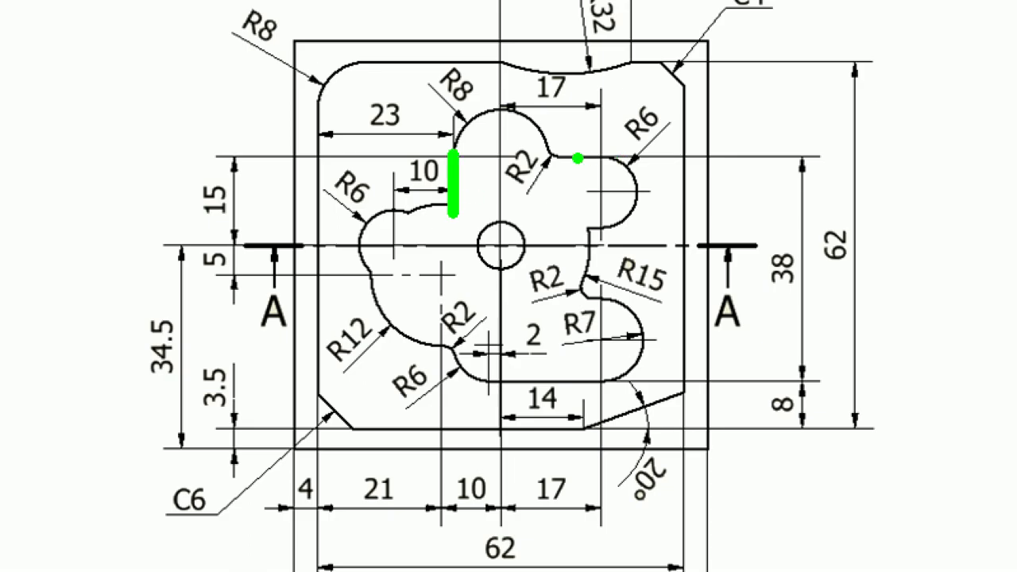
pyautogui.moveTo(608, 156); pyautogui.dragTo(503, 155)
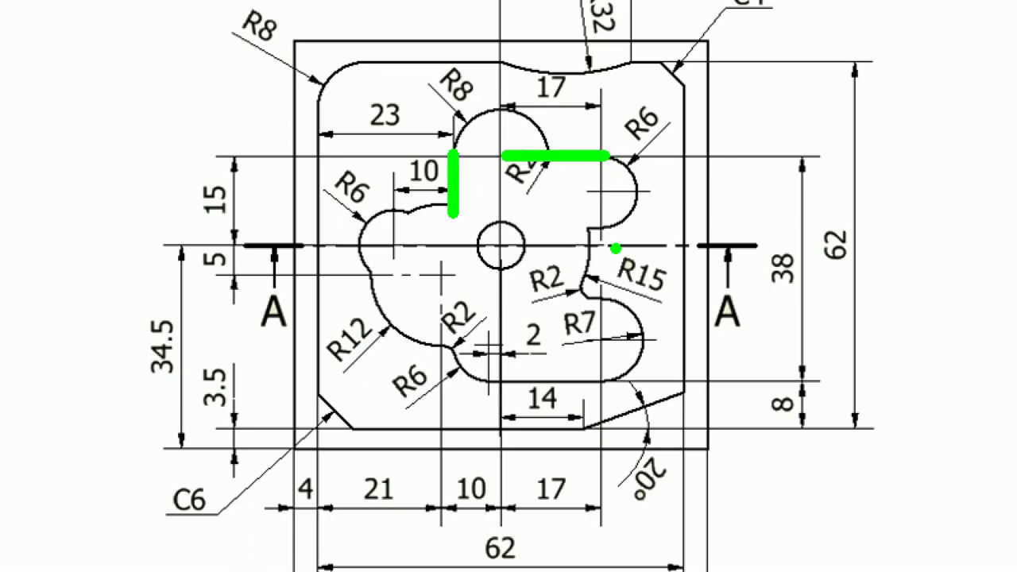
pyautogui.moveTo(608, 228); pyautogui.dragTo(570, 227)
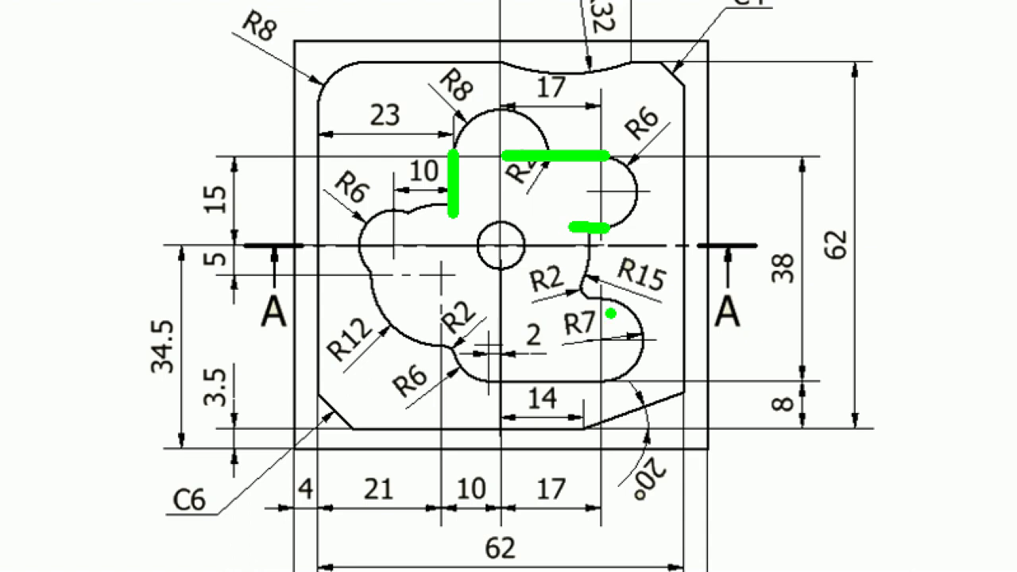
pyautogui.moveTo(609, 303); pyautogui.dragTo(566, 302)
pyautogui.moveTo(617, 381); pyautogui.dragTo(452, 380)
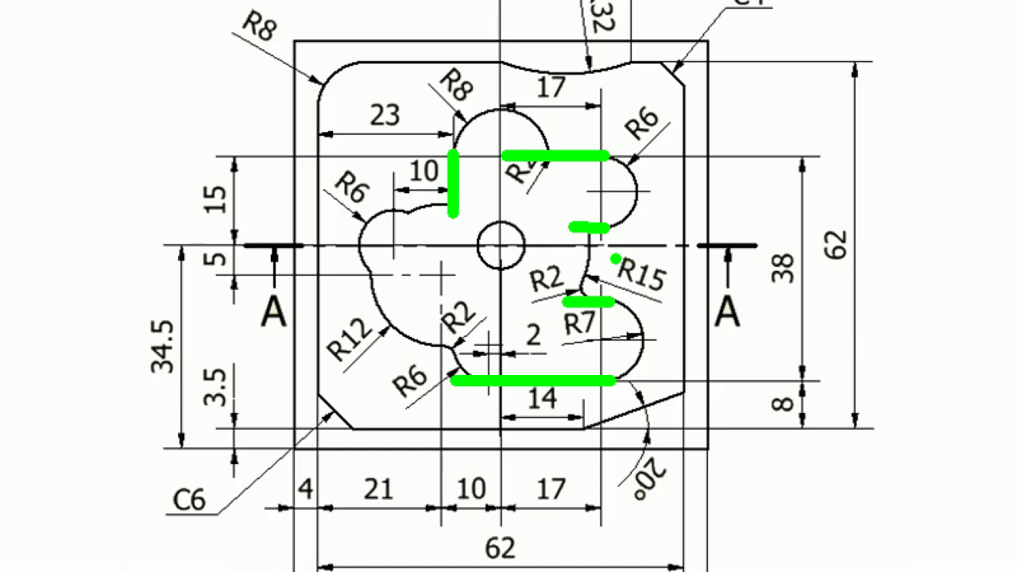
pyautogui.press('Escape')
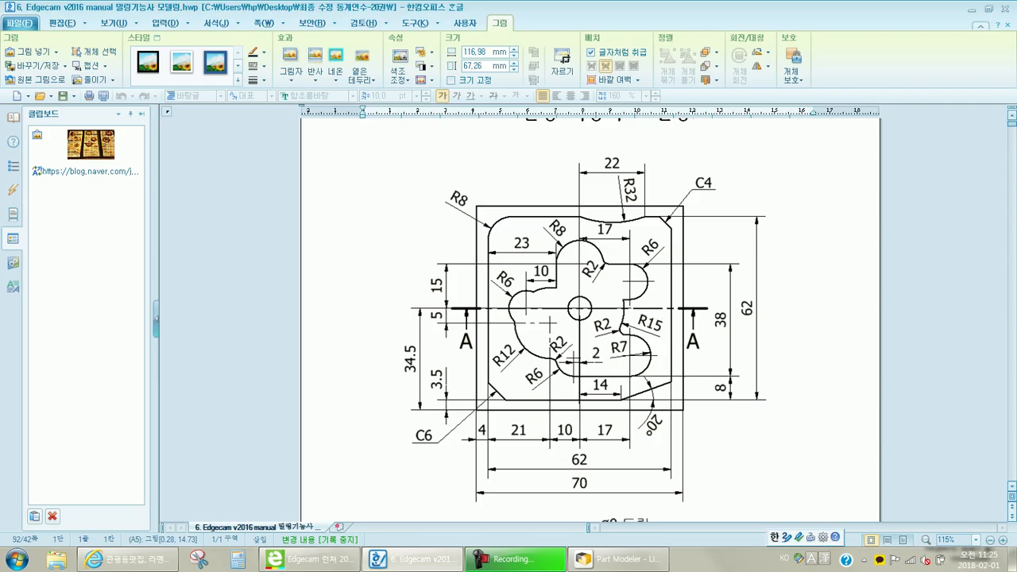
pyautogui.moveTo(1012, 123); pyautogui.dragTo(1011, 405)
pyautogui.scroll(6, 590, 318)
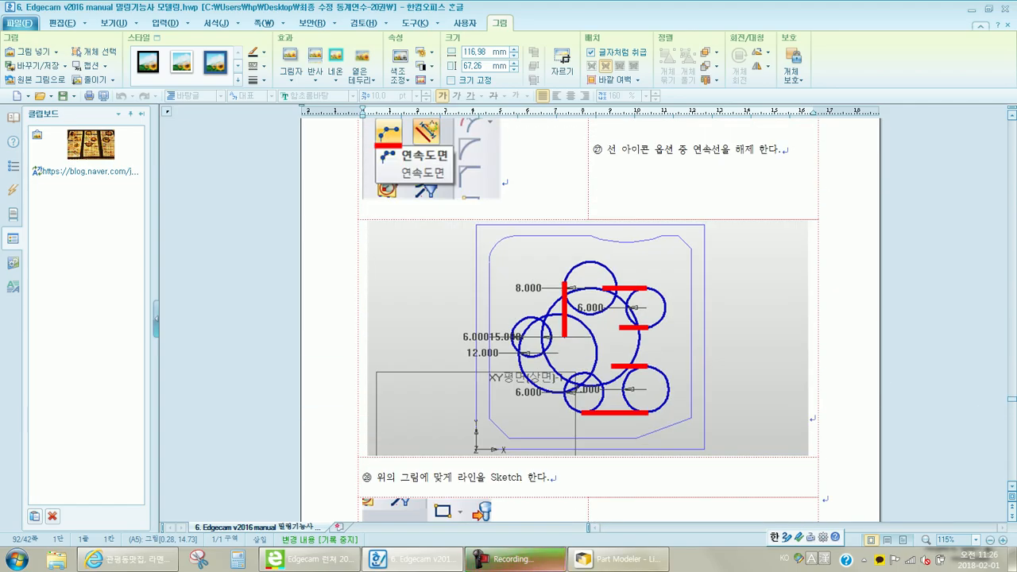
# In Part Modeler, turn off continuous lines and draw a vertical line from the 8 mm circle's left quadrant (X 27, Y 49.5) down to about Y 36.7
pyautogui.click(620, 560)
pyautogui.scroll(2, 543, 291)
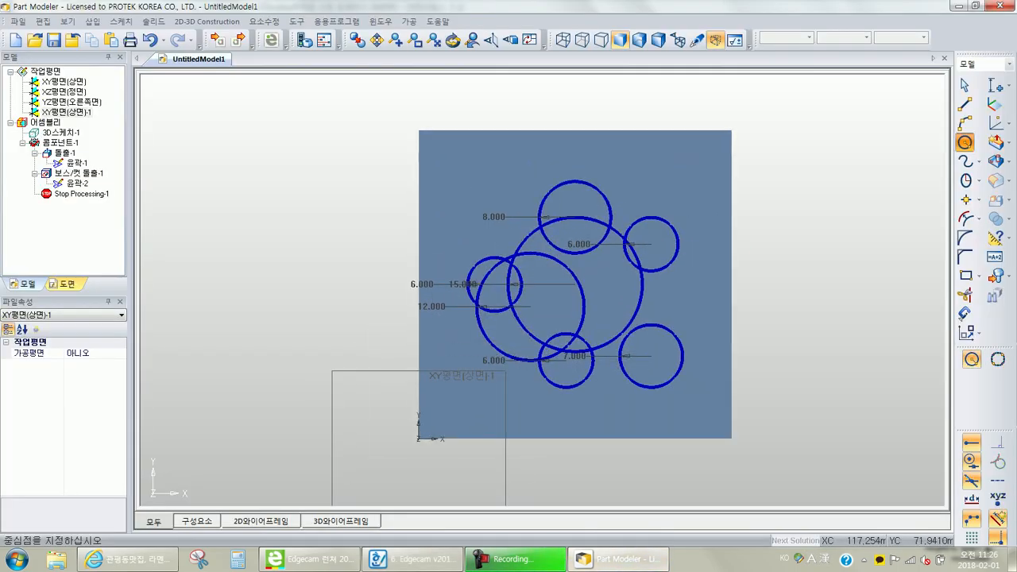
pyautogui.click(965, 104)
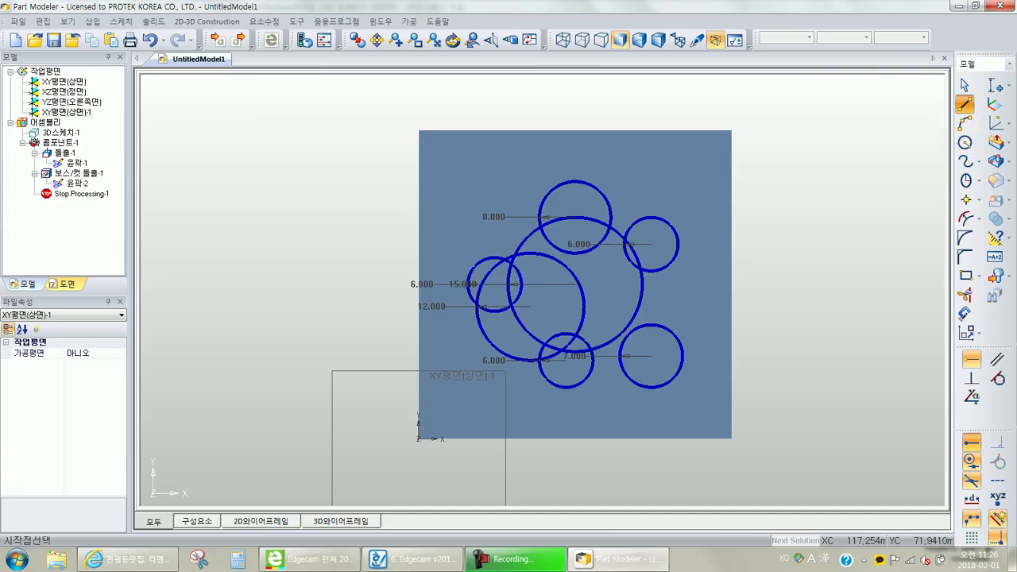
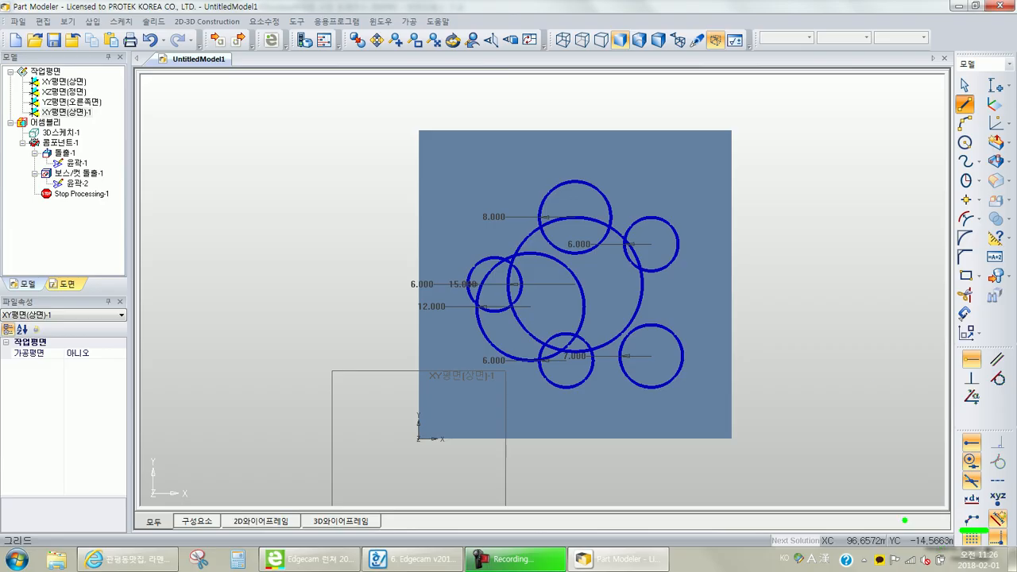
pyautogui.press('Escape')
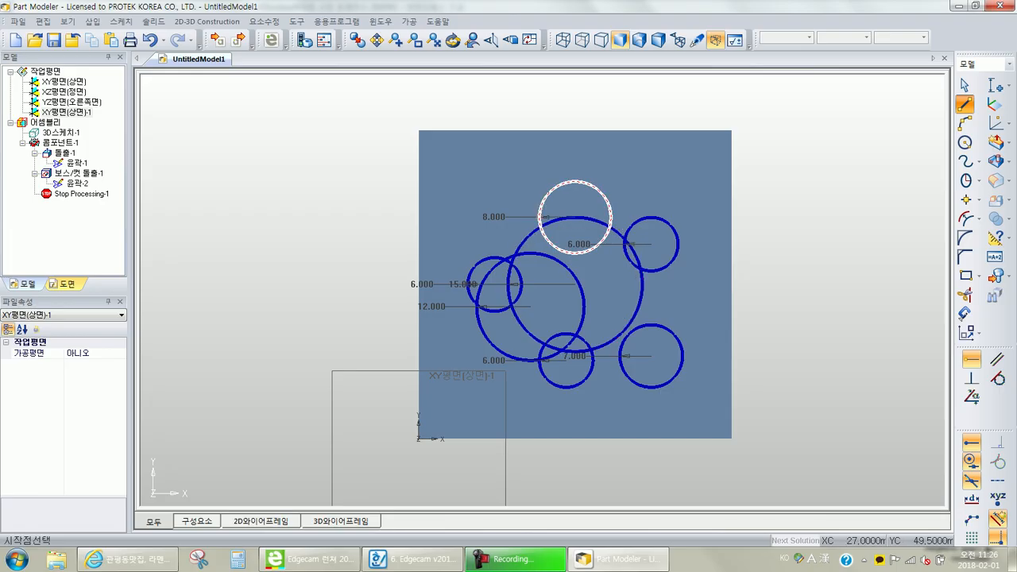
pyautogui.click(541, 217)
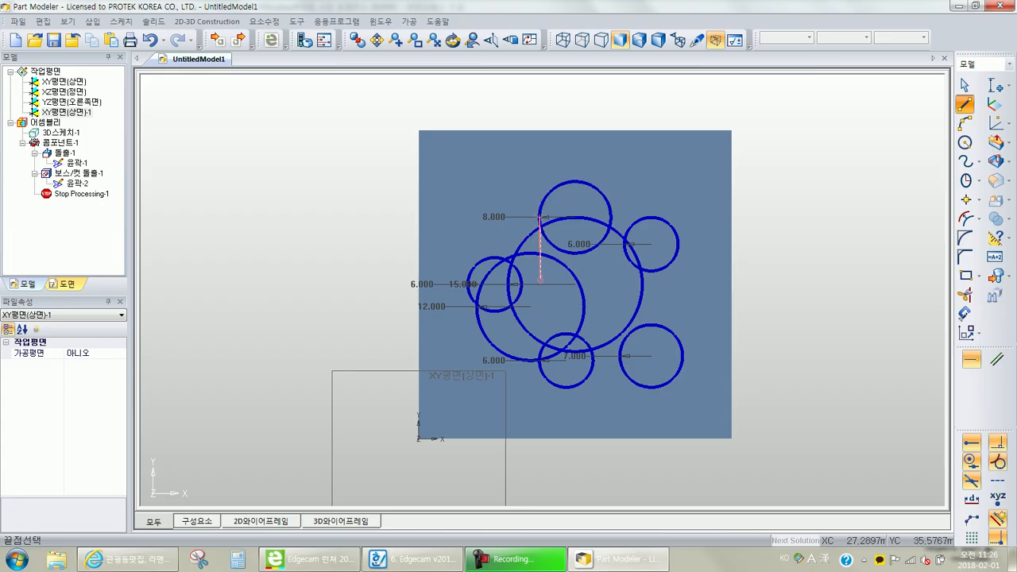
pyautogui.scroll(2, 531, 294)
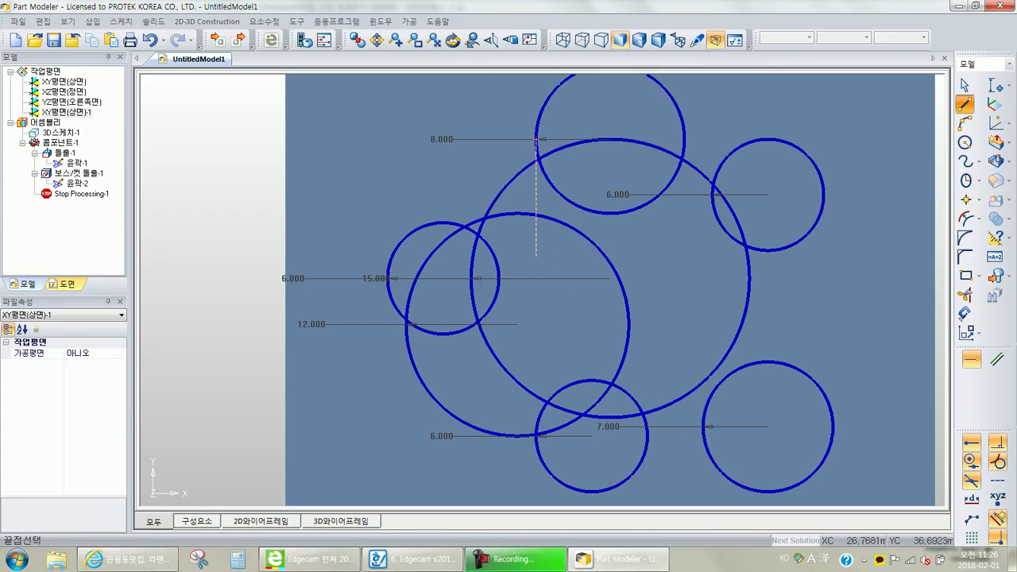
pyautogui.click(536, 257)
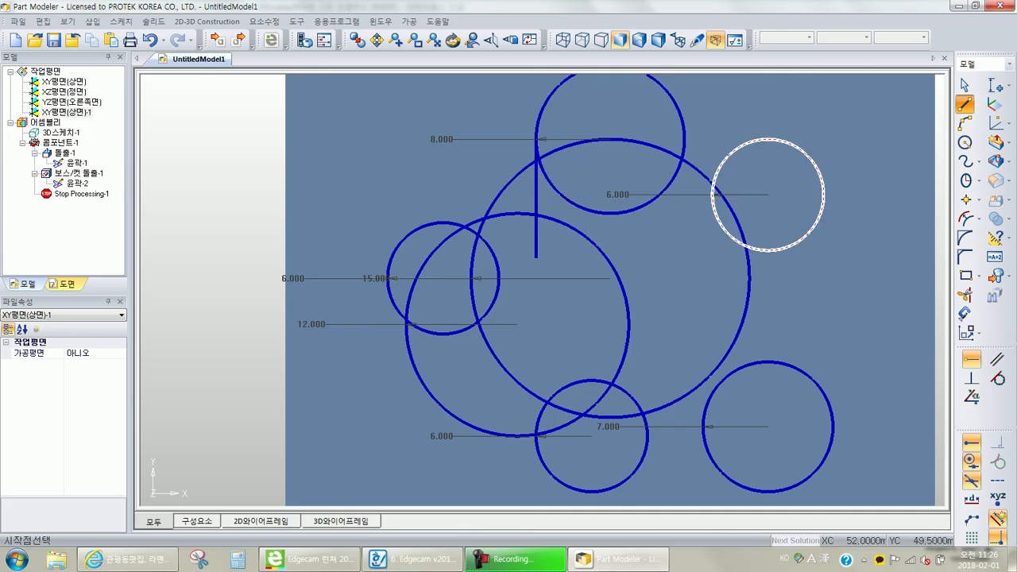
# Draw two horizontal lines leftward from the upper-right 6 mm circle, starting at its top (X 52, Y 49.5) and bottom (X 52, Y 37.5)
pyautogui.click(768, 140)
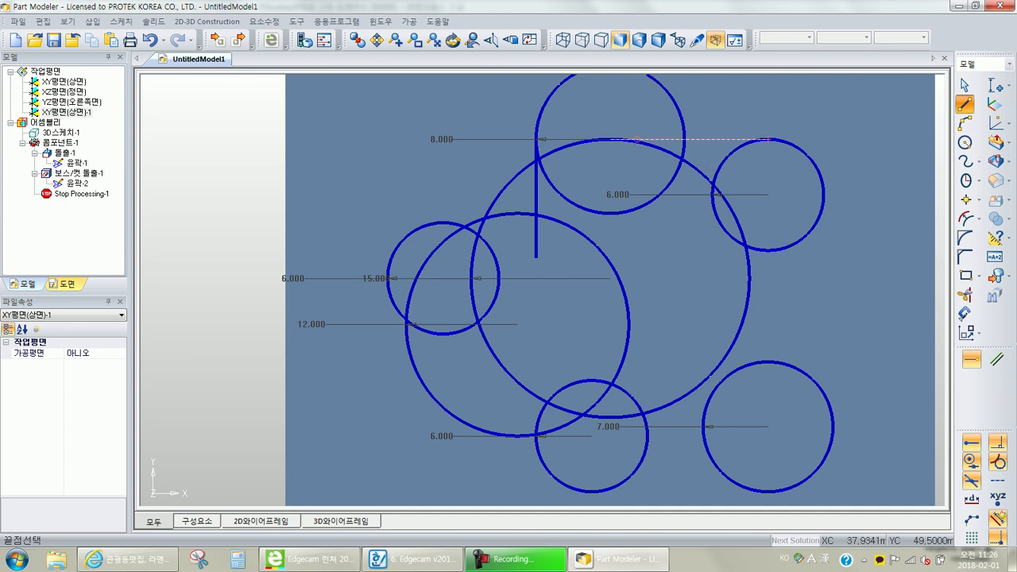
pyautogui.click(648, 139)
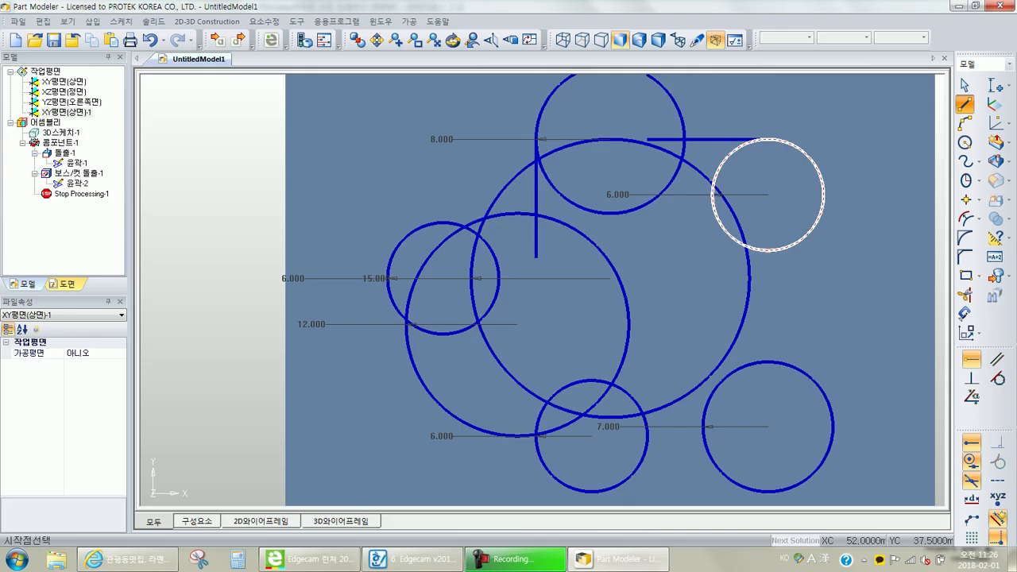
pyautogui.click(768, 251)
pyautogui.click(666, 252)
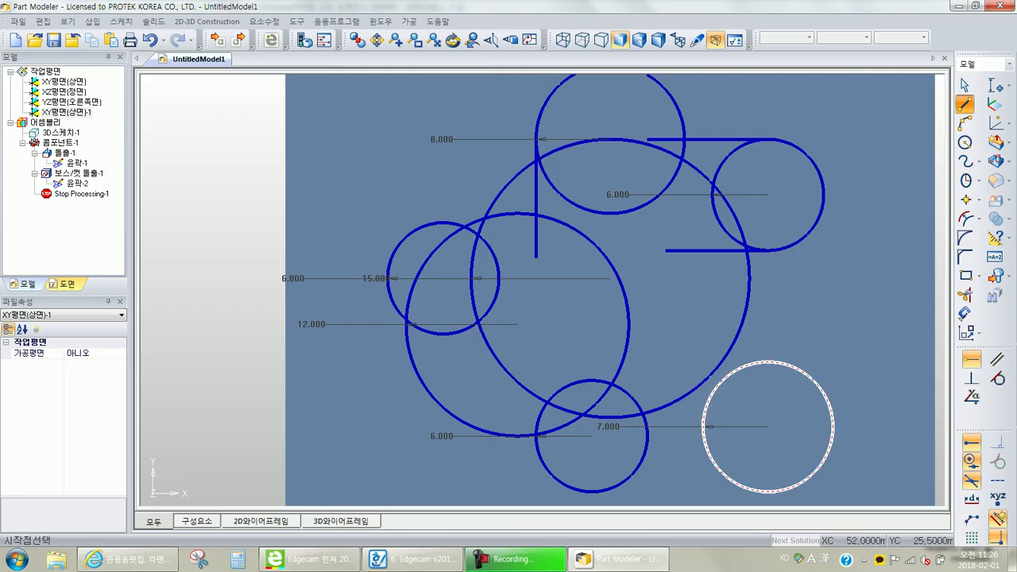
# Draw horizontal lines from the 7 mm circle's top (Y 25.5) to about X 39.8 and from its bottom to the lower 6 mm circle's bottom (X 33, Y 11.5)
pyautogui.click(768, 362)
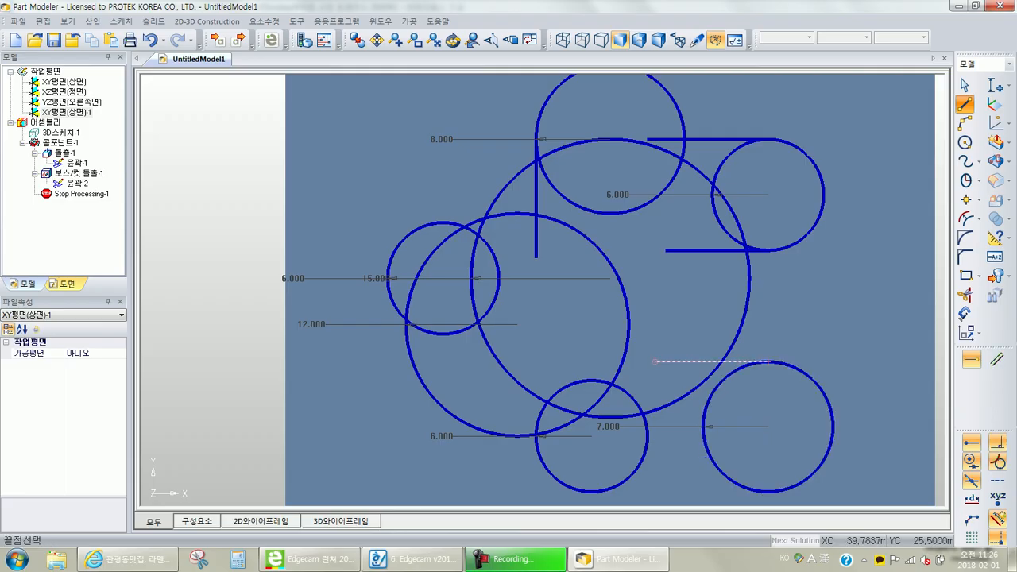
pyautogui.click(655, 362)
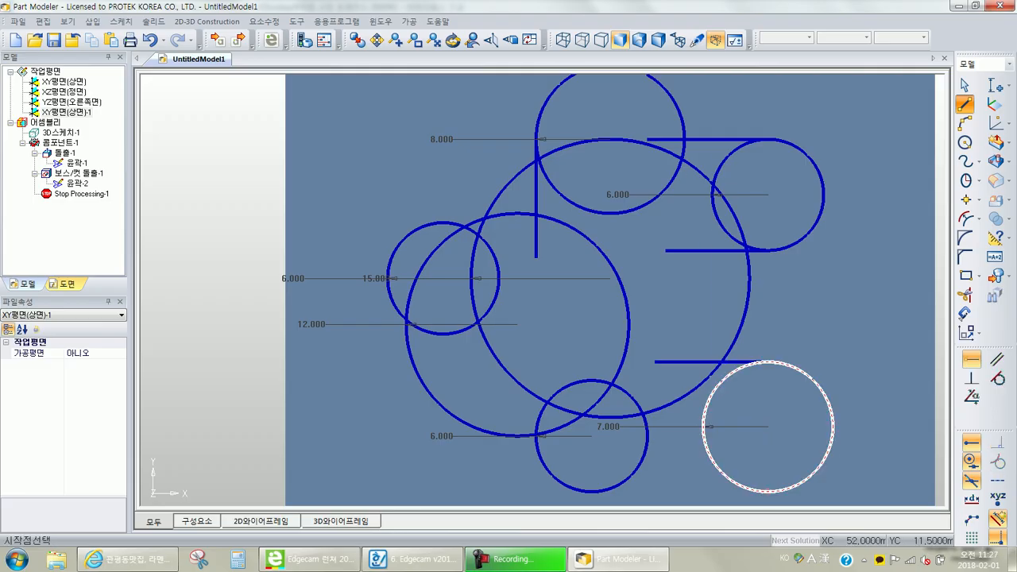
pyautogui.click(768, 492)
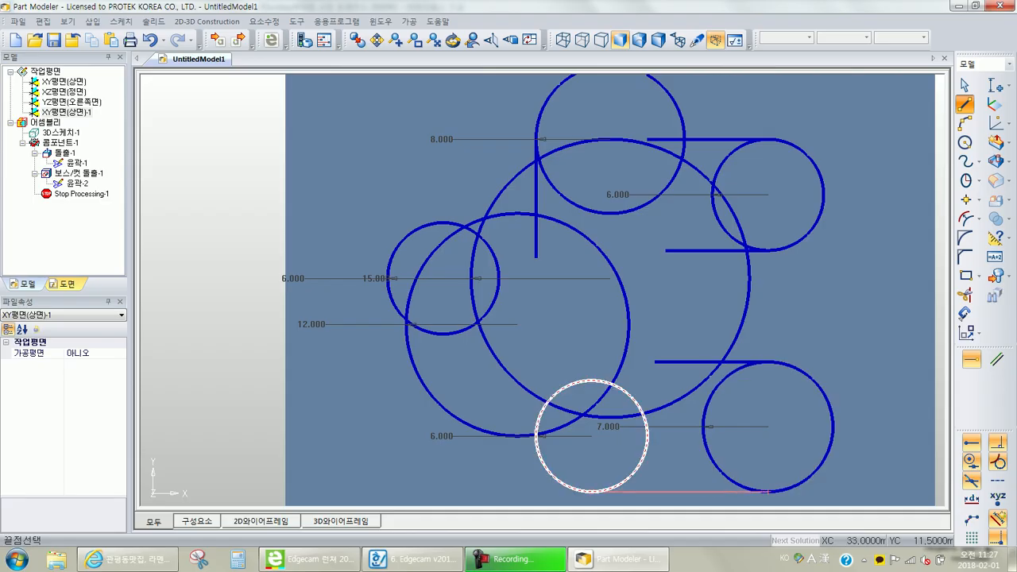
pyautogui.click(592, 492)
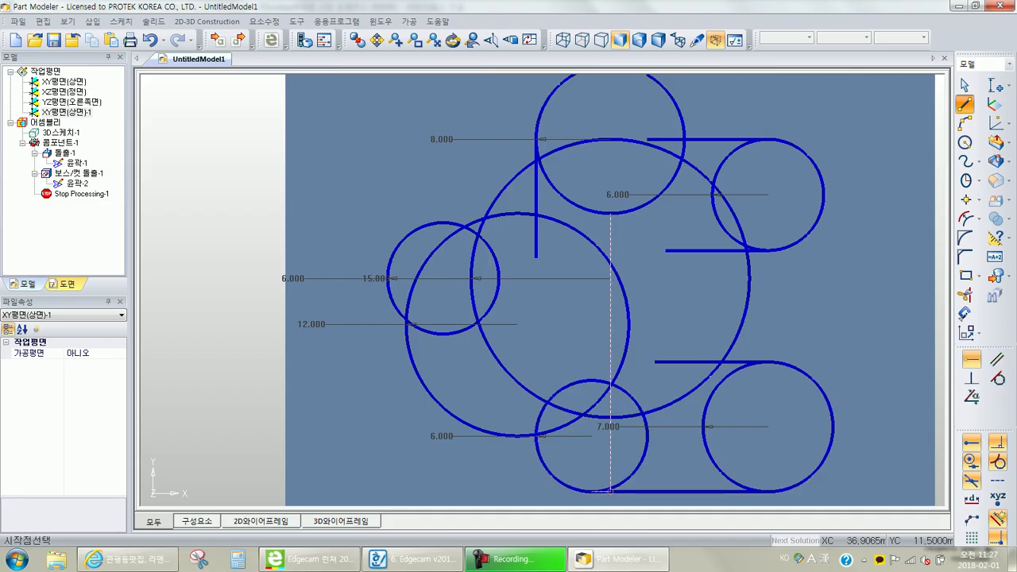
pyautogui.scroll(-3, 775, 390)
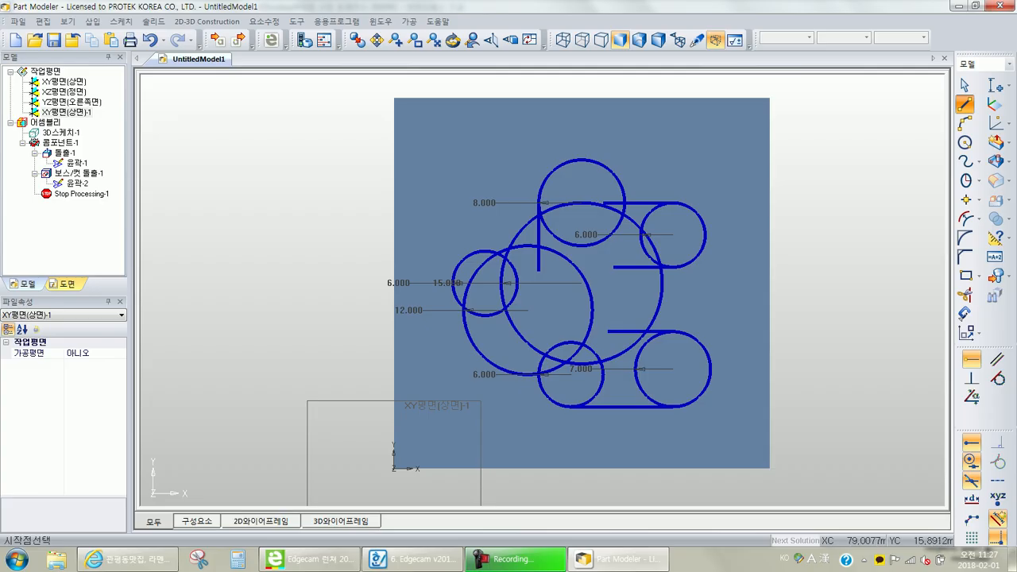
pyautogui.press('Escape')
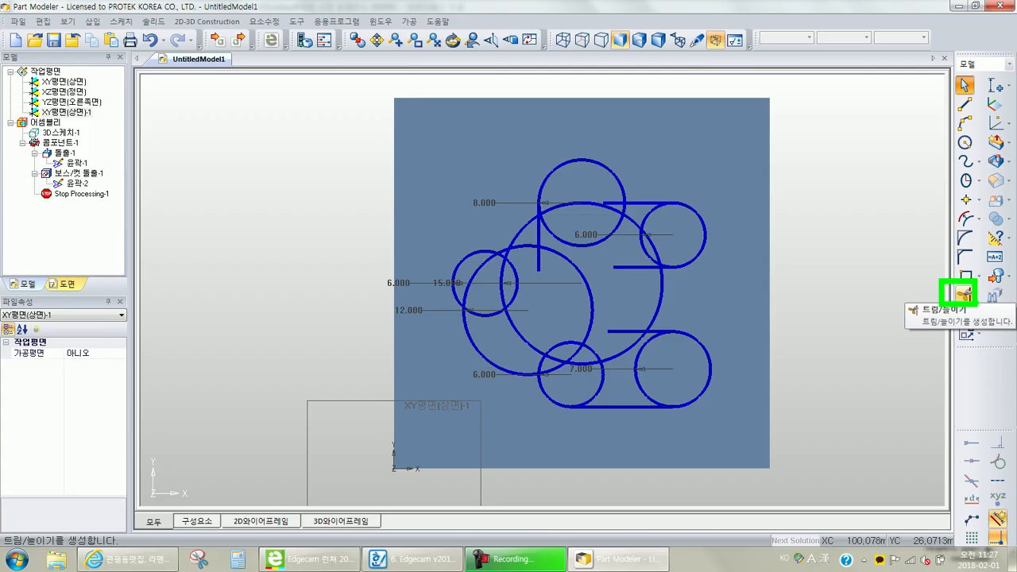
# Using Trim/Extend with the keep-selected-area option, trim the left 6 mm, top 8 mm and upper-right 6 mm circles to their outer arcs
pyautogui.click(965, 294)
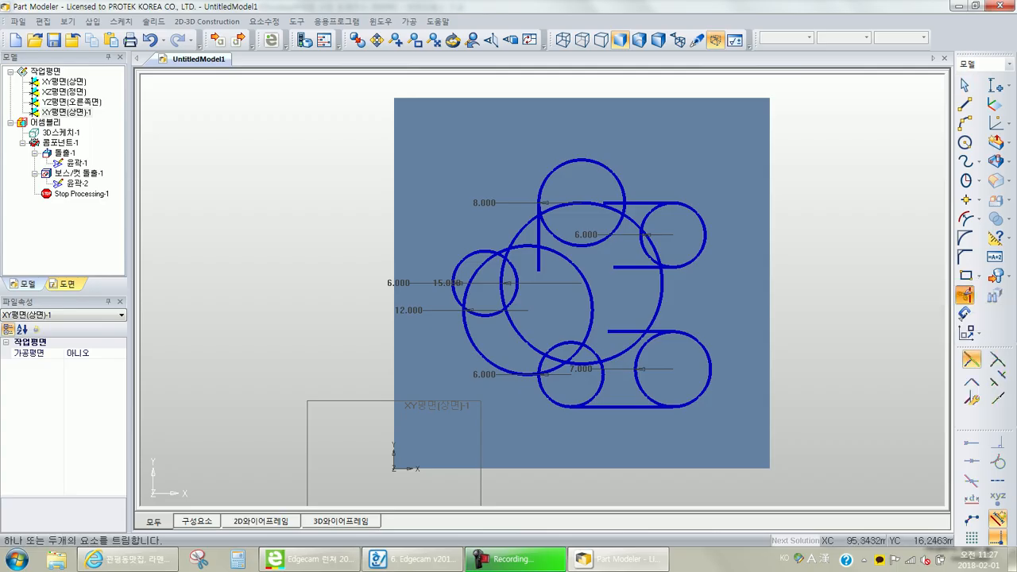
pyautogui.click(971, 397)
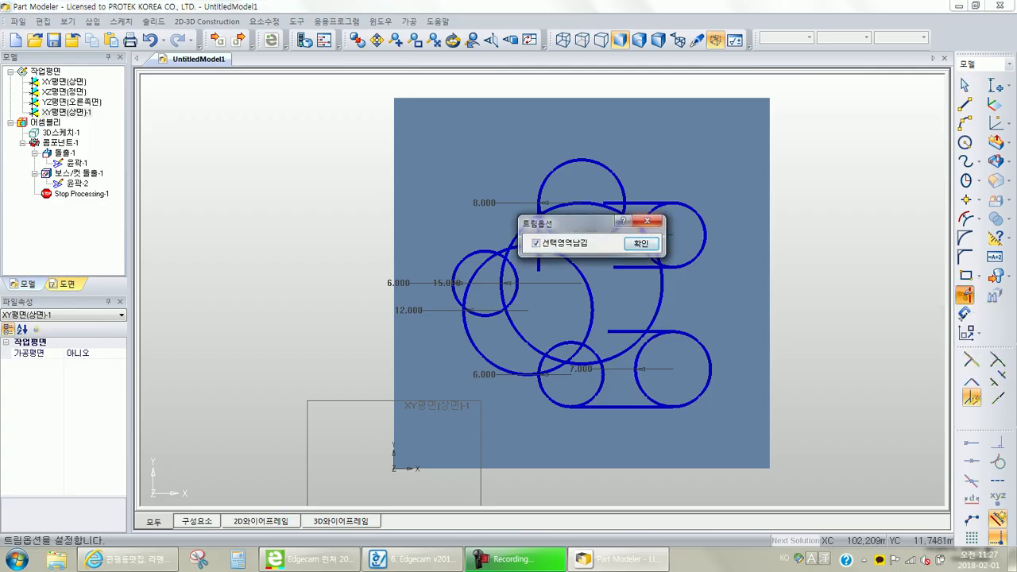
pyautogui.press('Return')
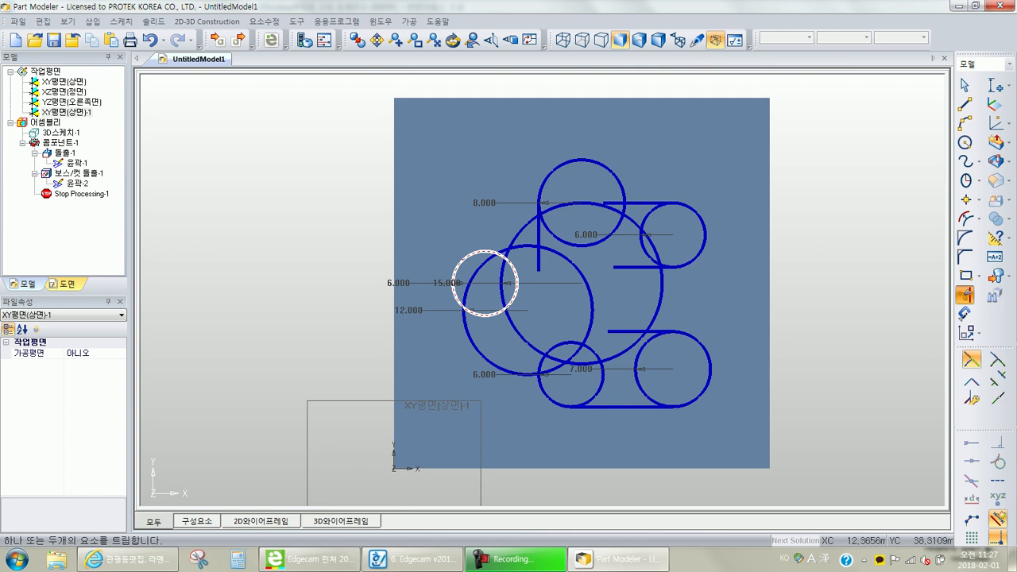
pyautogui.click(514, 269)
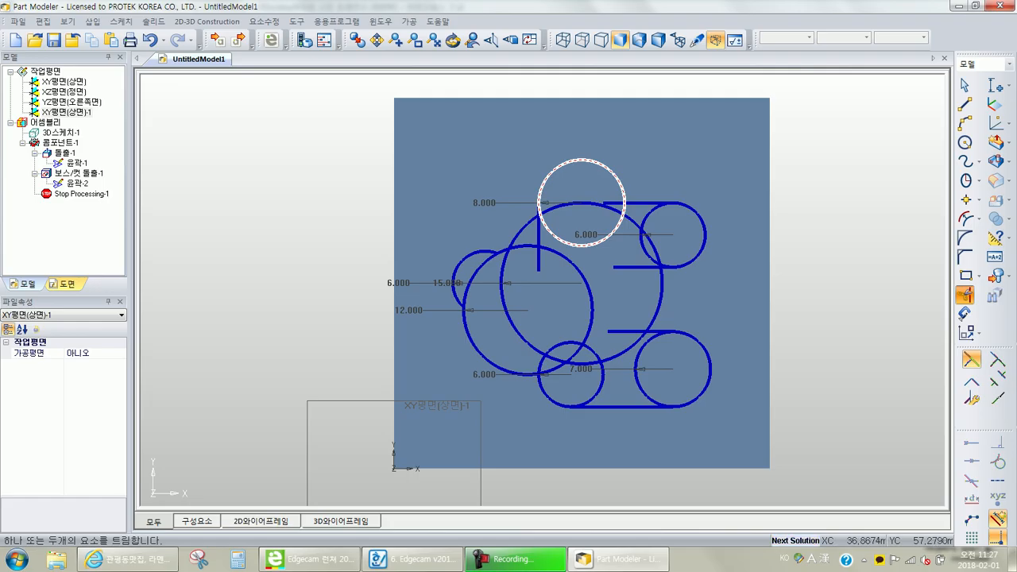
pyautogui.click(582, 246)
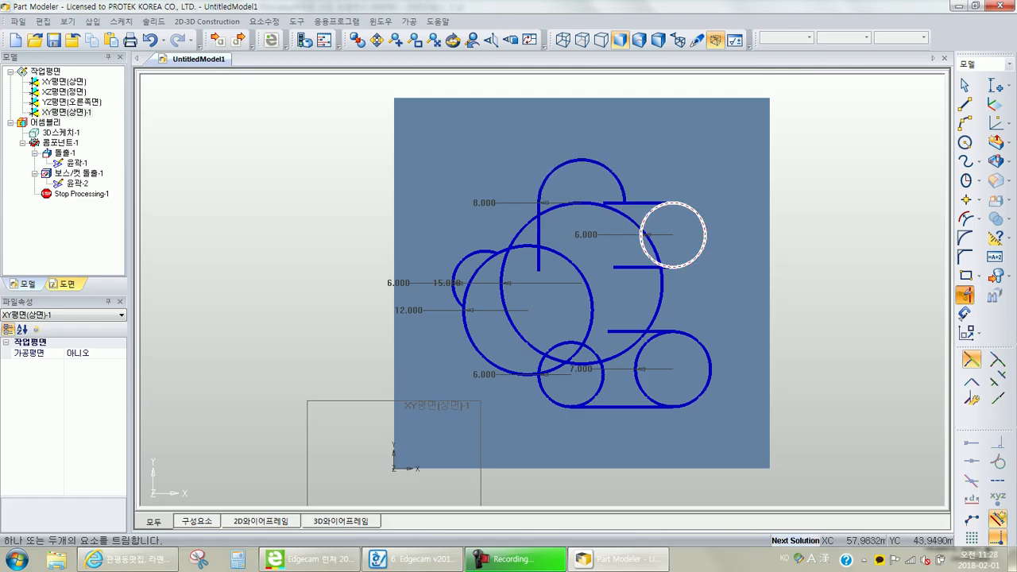
pyautogui.click(642, 237)
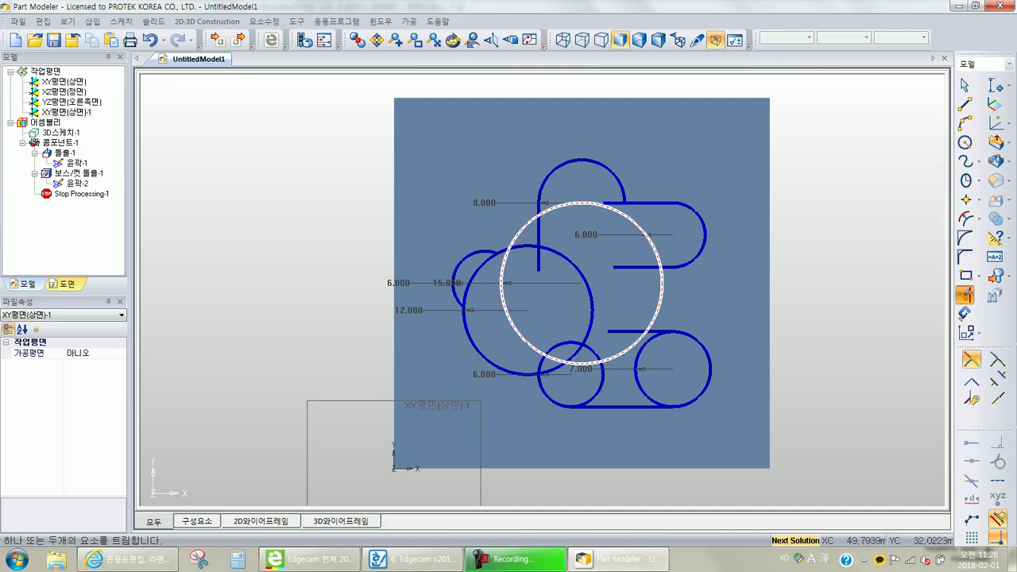
# Trim the 15 mm circle to its right arc between the horizontal lines, and the 7 mm and lower 6 mm circles to their outer arcs
pyautogui.click(661, 297)
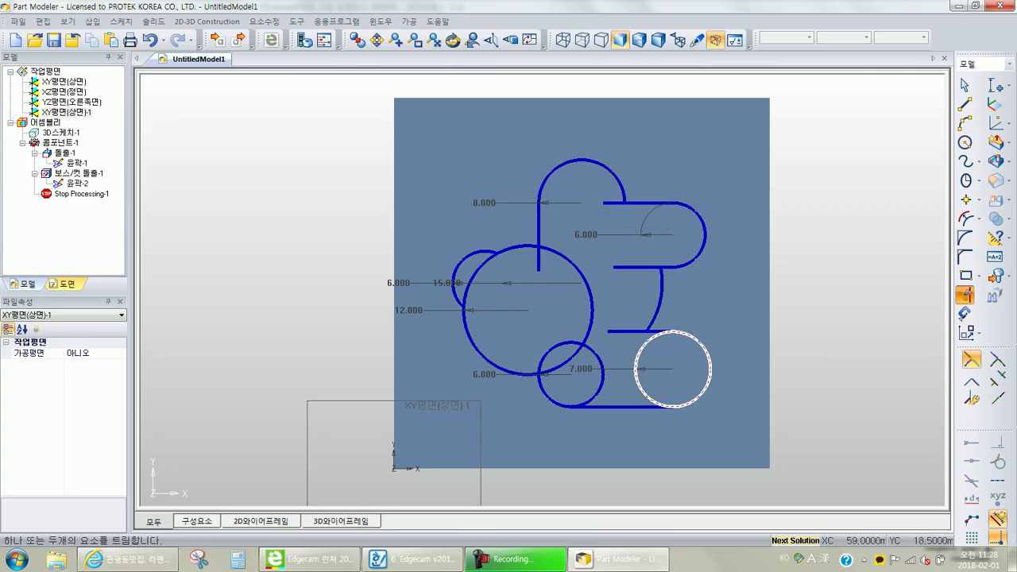
pyautogui.click(635, 368)
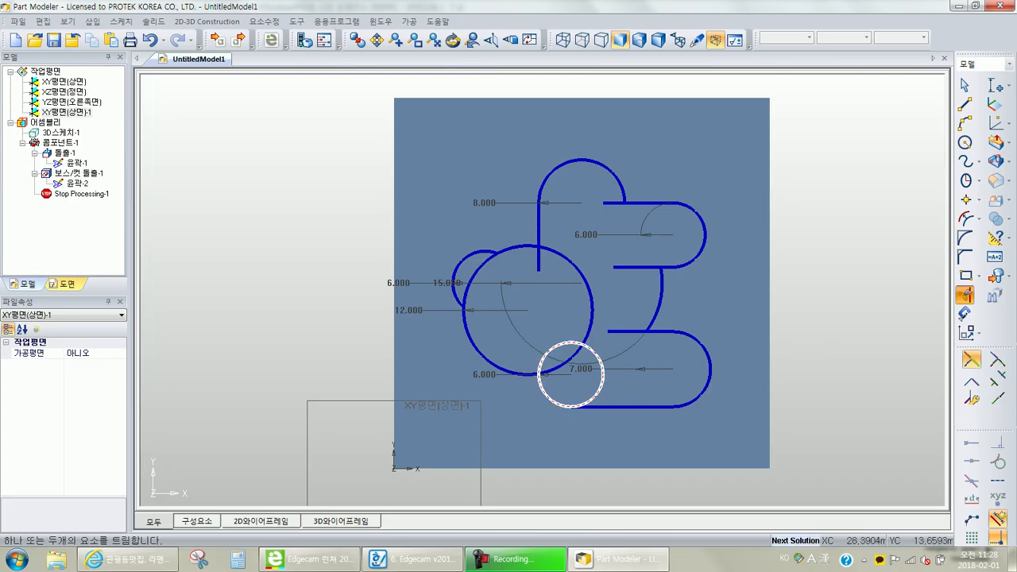
pyautogui.click(572, 344)
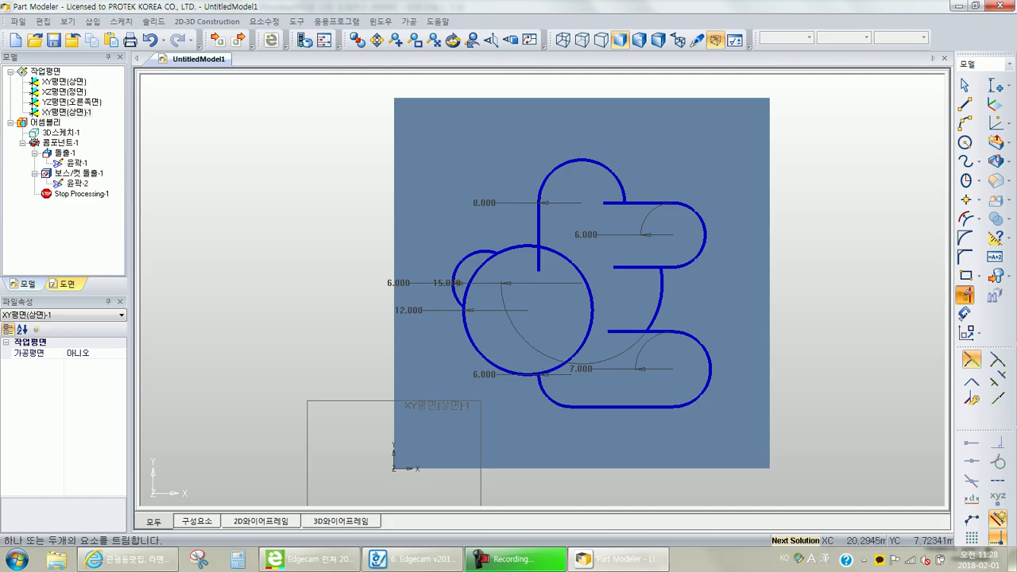
# Trim the vertical line below the 8 mm arc at the 12 mm circle, and the upper horizontal line at the 8 mm arc
pyautogui.scroll(1, 542, 291)
pyautogui.scroll(-1, 542, 291)
pyautogui.scroll(1, 542, 291)
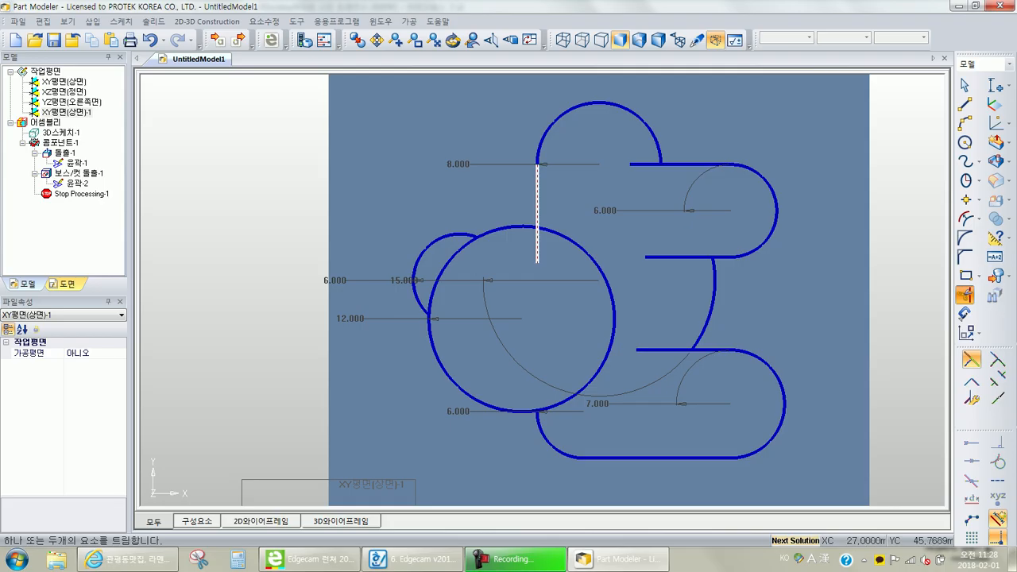
pyautogui.click(538, 187)
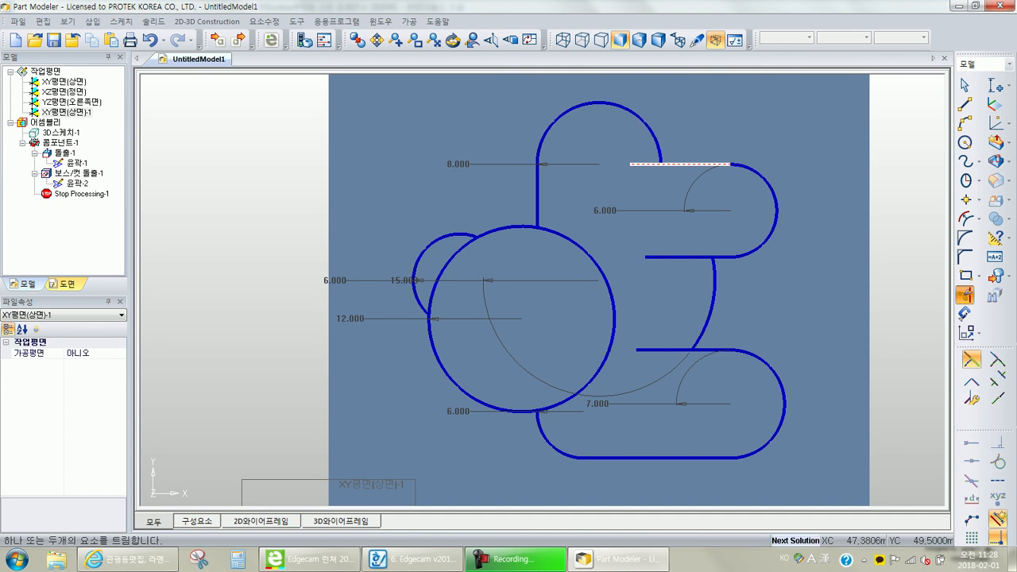
pyautogui.click(646, 163)
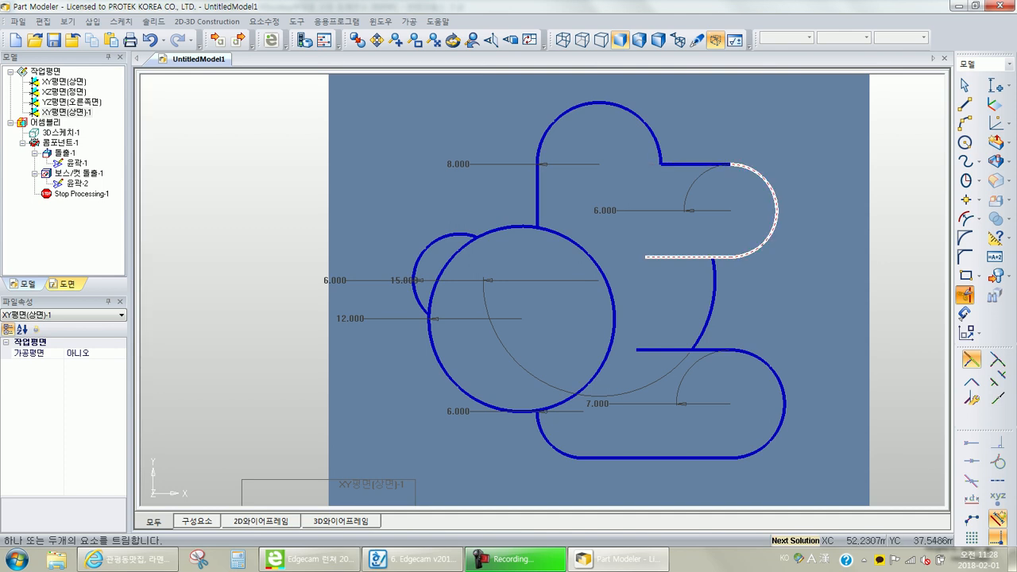
# Trim the horizontal lines below the upper-right 6 mm arc and above the 7 mm arc back to the 15 mm arc
pyautogui.scroll(3, 755, 255)
pyautogui.moveTo(841, 270); pyautogui.dragTo(681, 232, button='middle')
pyautogui.scroll(-2, 682, 232)
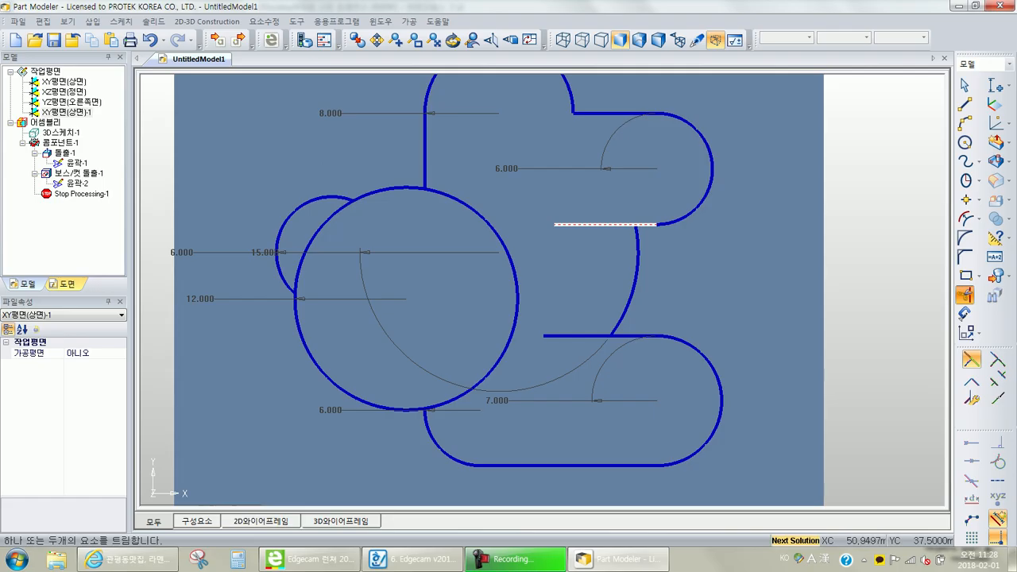
pyautogui.scroll(-2, 604, 225)
pyautogui.scroll(-2, 682, 229)
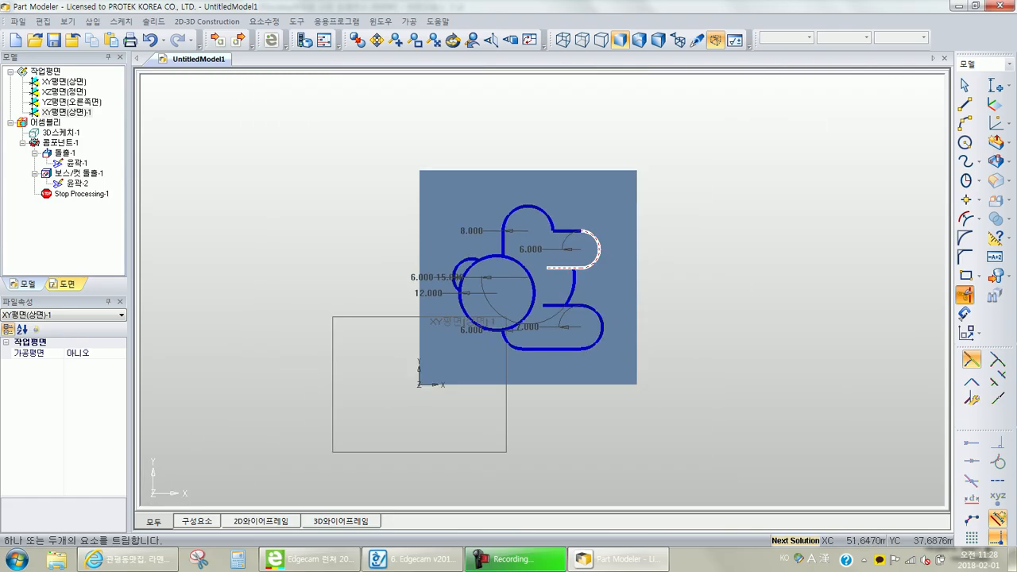
pyautogui.scroll(5, 561, 278)
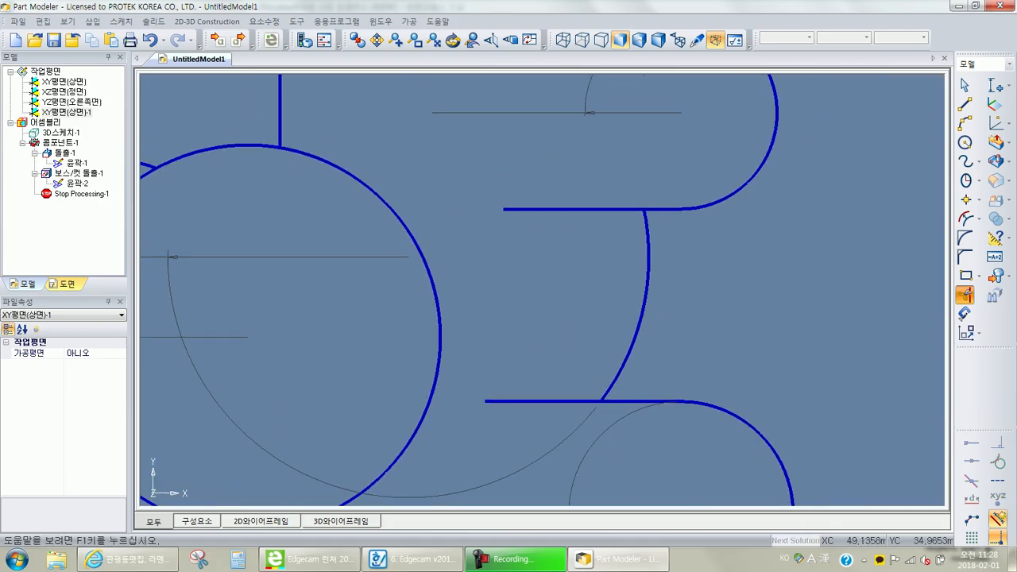
pyautogui.scroll(1, 539, 292)
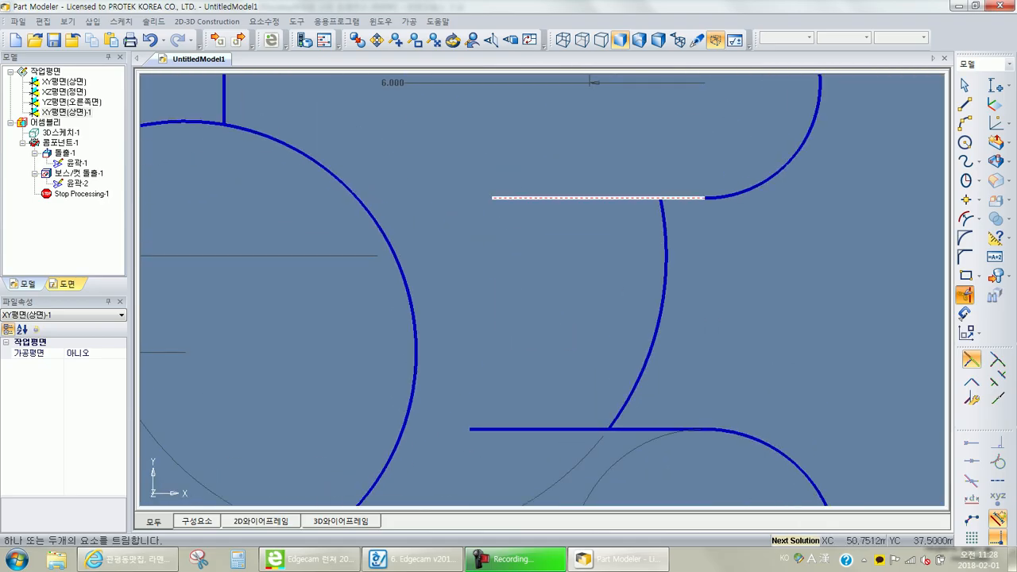
pyautogui.click(577, 198)
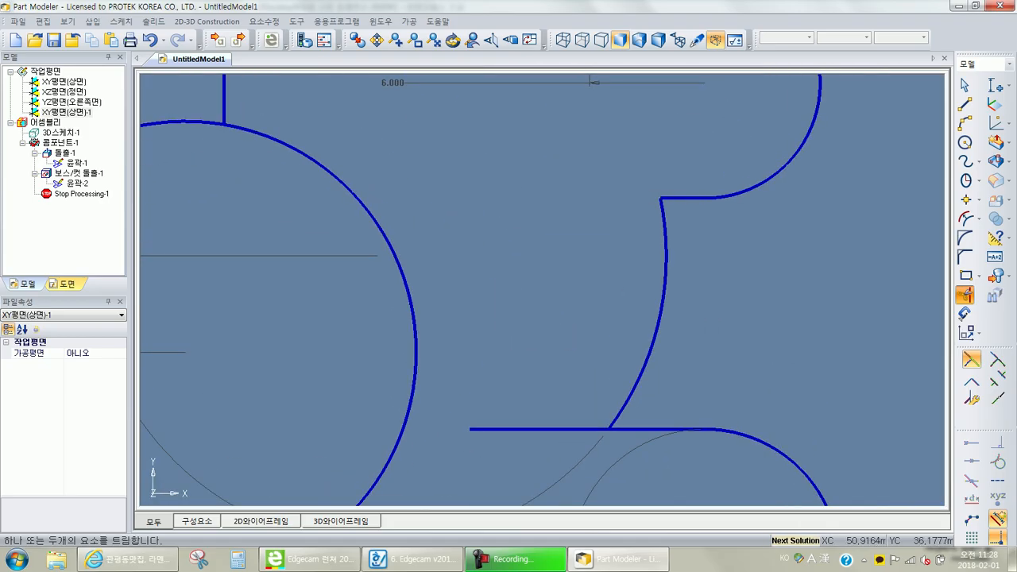
pyautogui.click(663, 429)
pyautogui.scroll(-4, 620, 413)
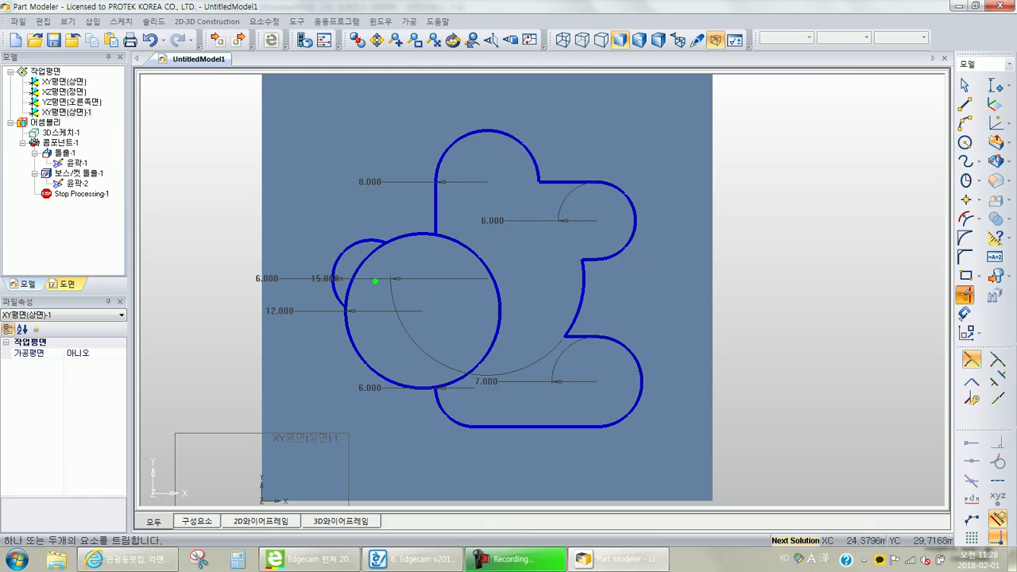
pyautogui.moveTo(363, 276)
pyautogui.mouseDown()
pyautogui.moveTo(379, 273)
pyautogui.moveTo(372, 306)
pyautogui.mouseUp()
pyautogui.moveTo(463, 273)
pyautogui.mouseDown()
pyautogui.moveTo(478, 286)
pyautogui.moveTo(429, 298)
pyautogui.mouseUp()
pyautogui.moveTo(343, 294); pyautogui.dragTo(379, 256)
pyautogui.moveTo(455, 241); pyautogui.dragTo(498, 285)
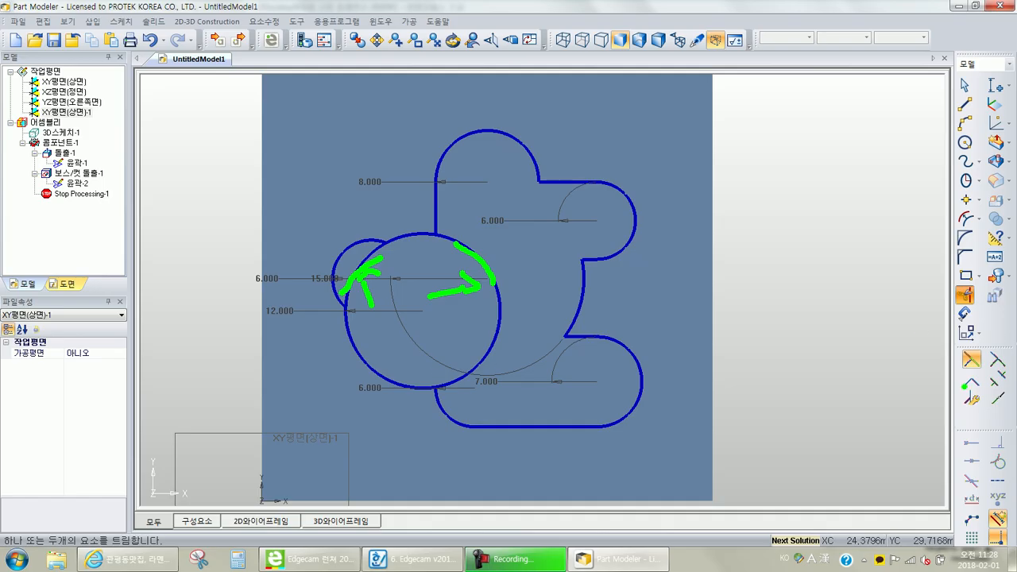
pyautogui.moveTo(956, 385); pyautogui.dragTo(987, 412)
pyautogui.moveTo(944, 277); pyautogui.dragTo(979, 310)
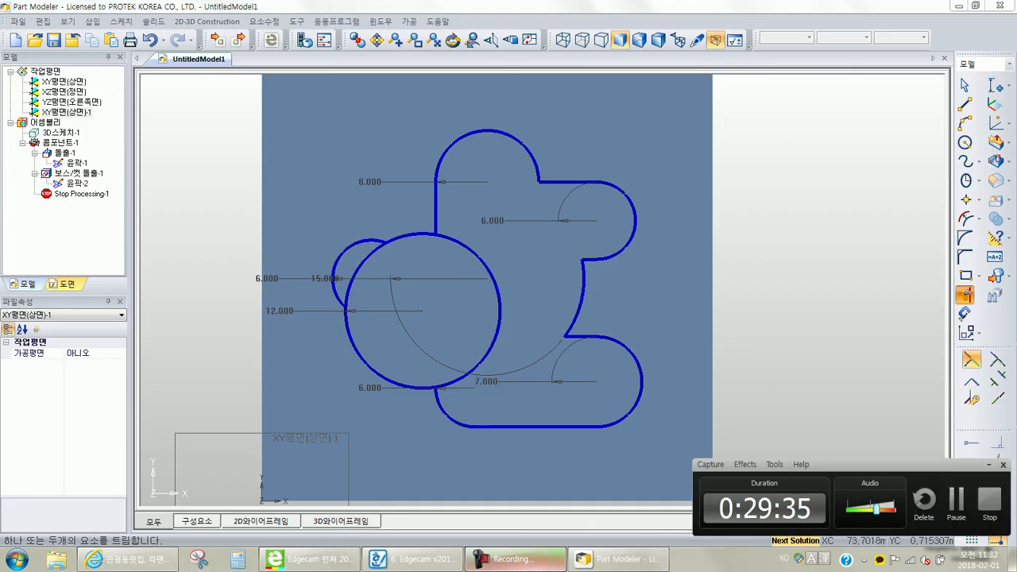
# Turn off the keep-selected-area trim option and remove the 12 mm circle's right arc and the section inside the left 6 mm arc
pyautogui.click(971, 398)
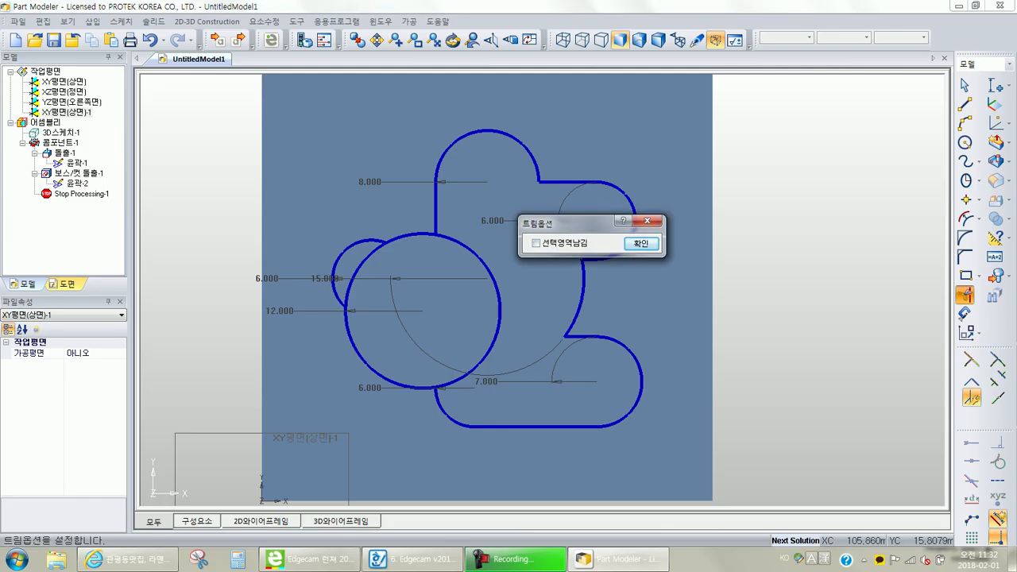
pyautogui.click(641, 243)
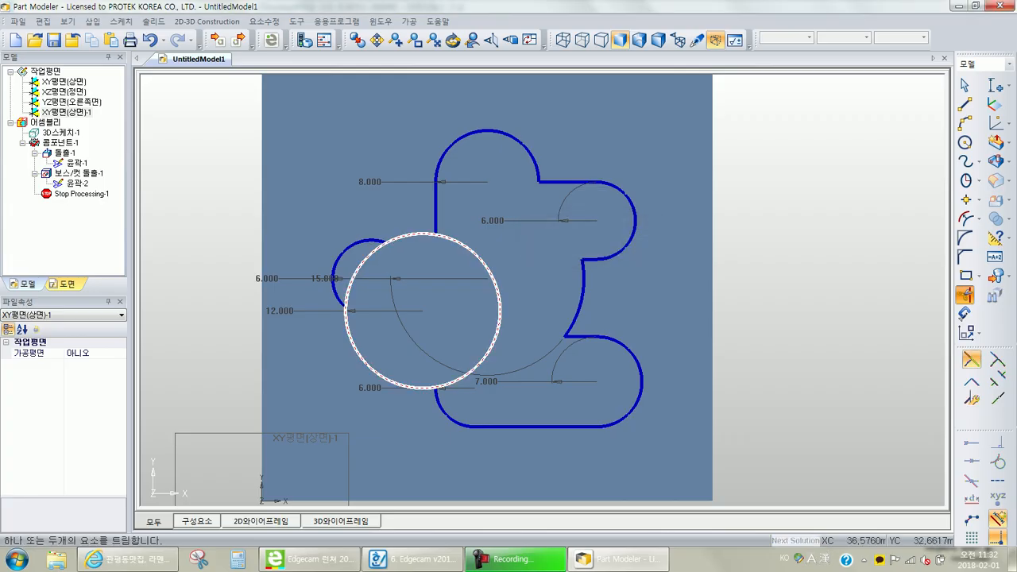
pyautogui.click(498, 289)
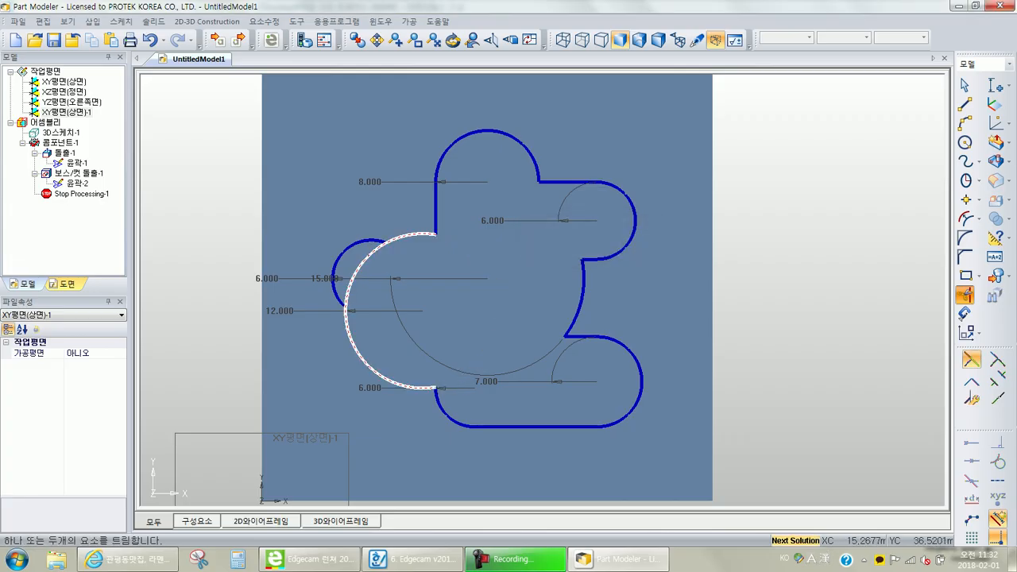
pyautogui.click(360, 265)
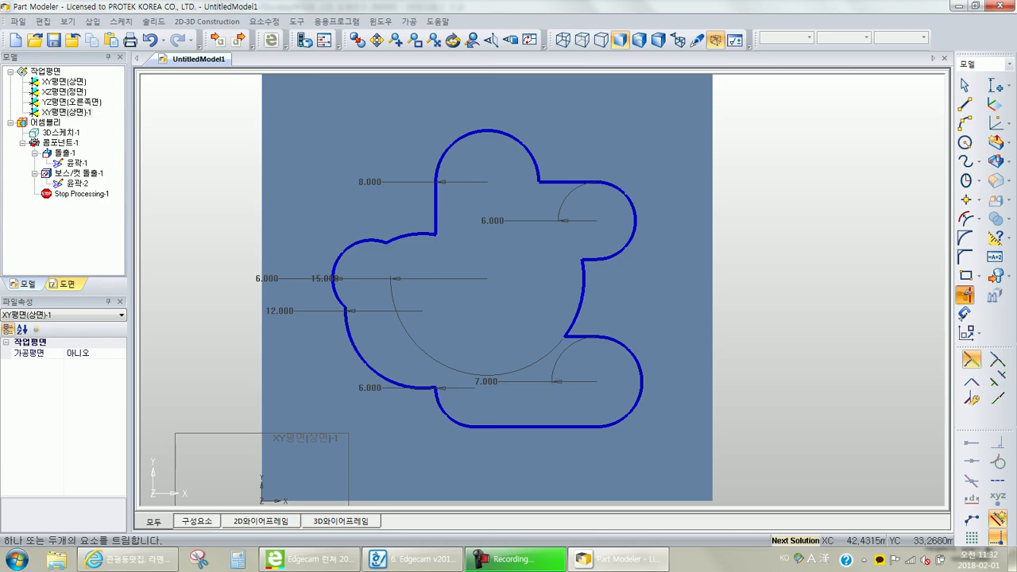
pyautogui.scroll(-2, 539, 286)
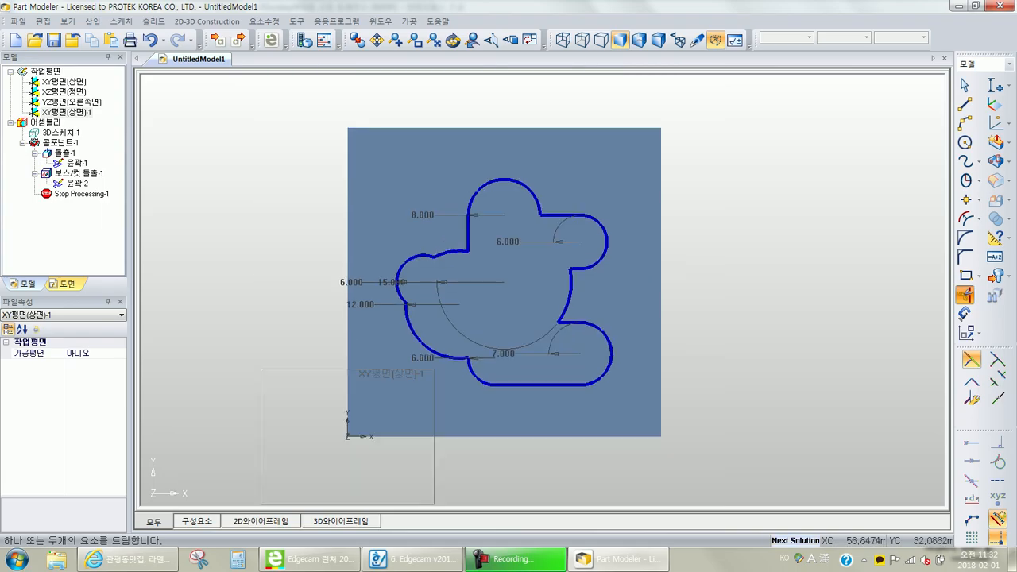
pyautogui.scroll(1, 539, 287)
pyautogui.moveTo(539, 287); pyautogui.dragTo(591, 291, button='middle')
# Switch to the Edgecam manual document and check the part drawing for the pocket corners that need R2 rounds
pyautogui.click(411, 559)
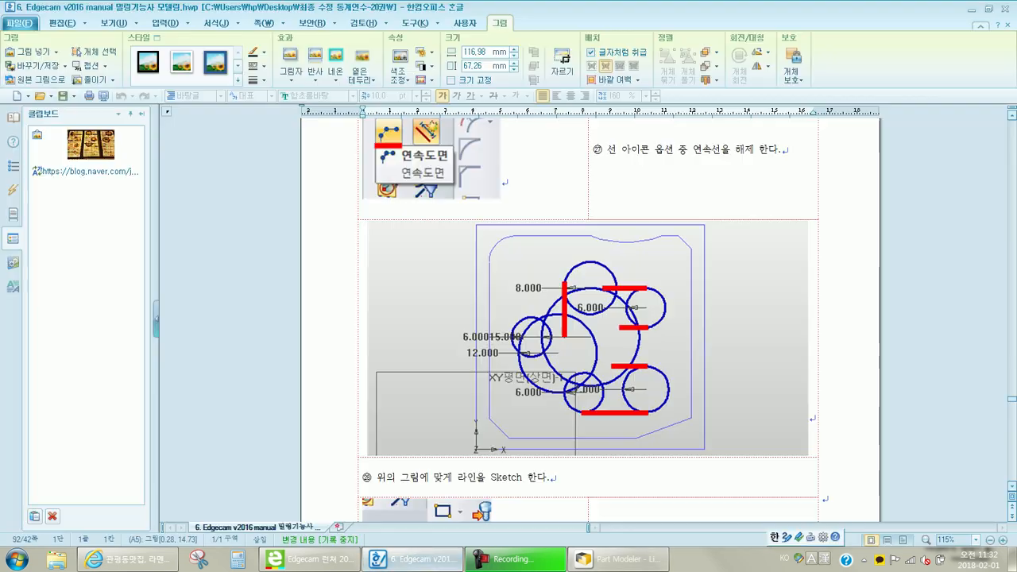
pyautogui.scroll(-10, 590, 318)
pyautogui.scroll(-20, 591, 318)
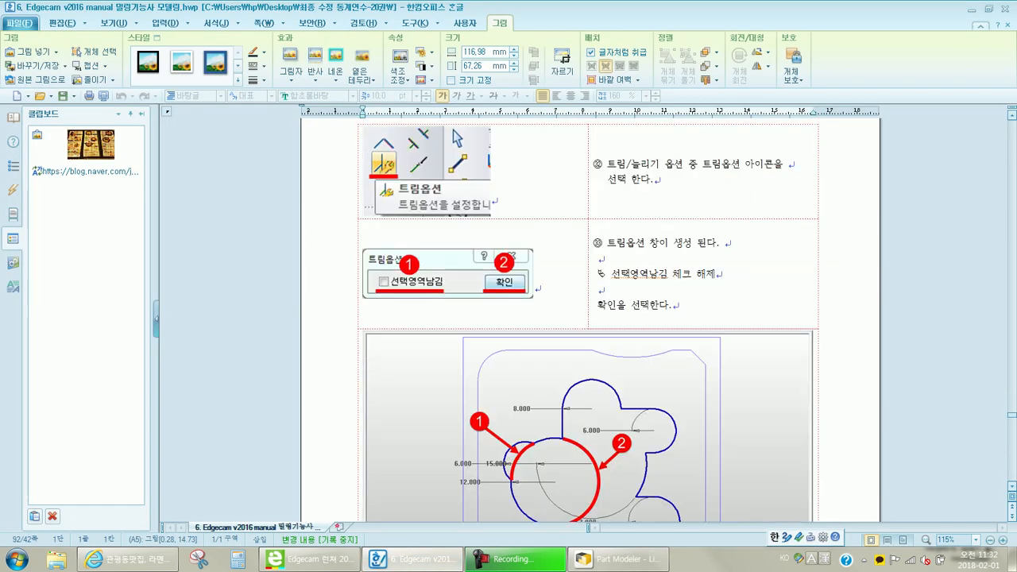
pyautogui.scroll(-3, 591, 318)
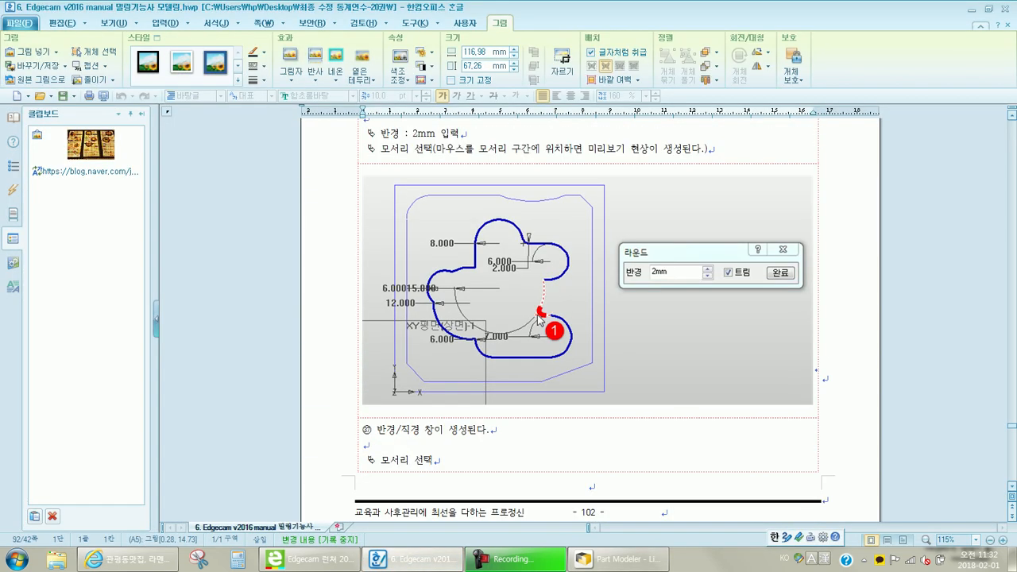
pyautogui.scroll(-10, 590, 318)
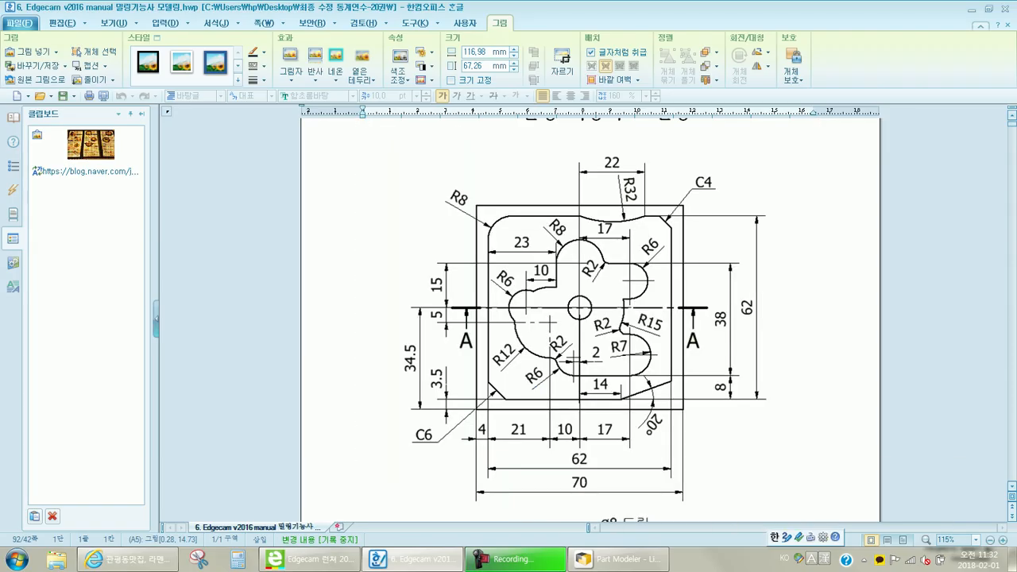
pyautogui.moveTo(571, 280); pyautogui.dragTo(617, 280)
pyautogui.moveTo(586, 337); pyautogui.dragTo(625, 337)
pyautogui.moveTo(545, 356)
pyautogui.mouseDown()
pyautogui.moveTo(578, 355)
pyautogui.moveTo(561, 370)
pyautogui.mouseUp()
pyautogui.moveTo(603, 256); pyautogui.dragTo(624, 263)
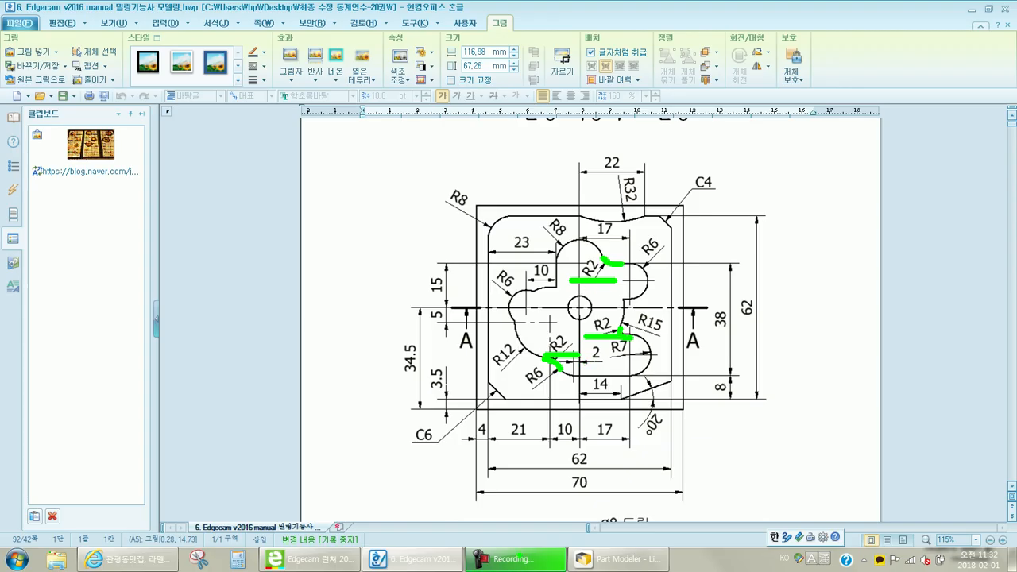
pyautogui.press('Escape')
pyautogui.hotkey('alt', 'Tab')
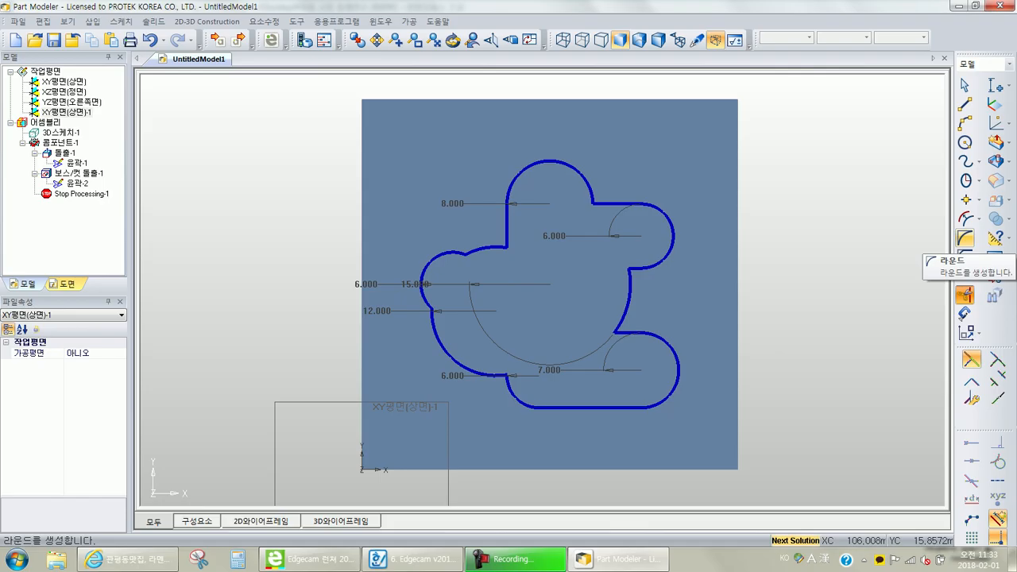
# Round three contour corners at 2 mm: 8 mm arc to upper line, 15 mm arc to 7 mm arc's line, 12 mm arc to lower 6 mm arc
pyautogui.click(965, 239)
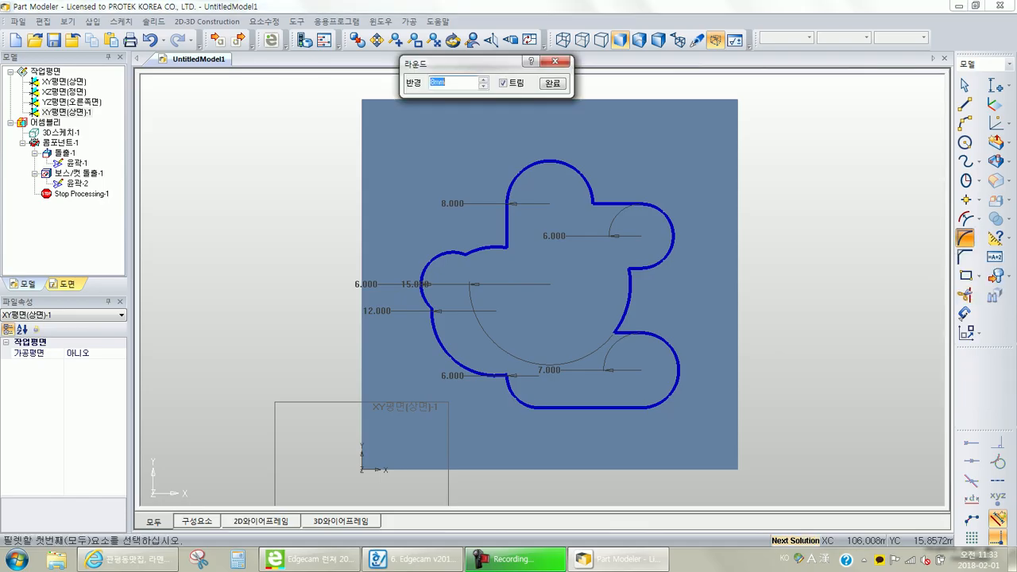
pyautogui.write('2')
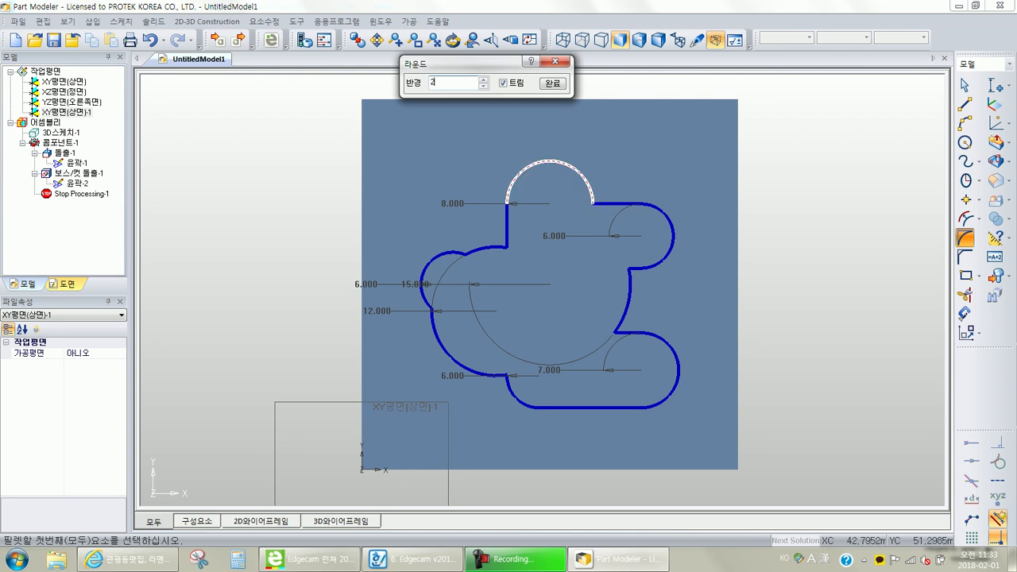
pyautogui.click(595, 200)
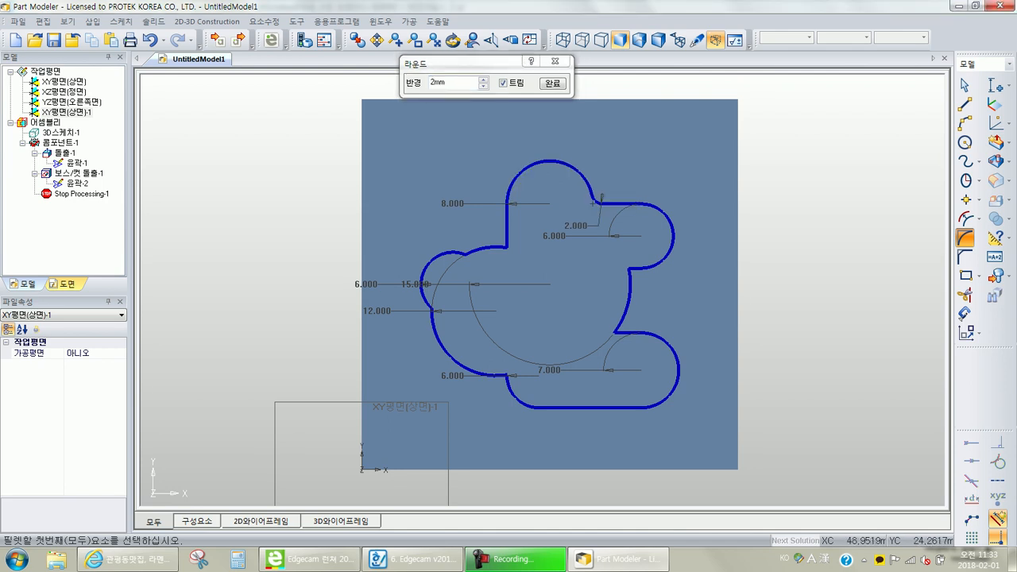
pyautogui.click(624, 320)
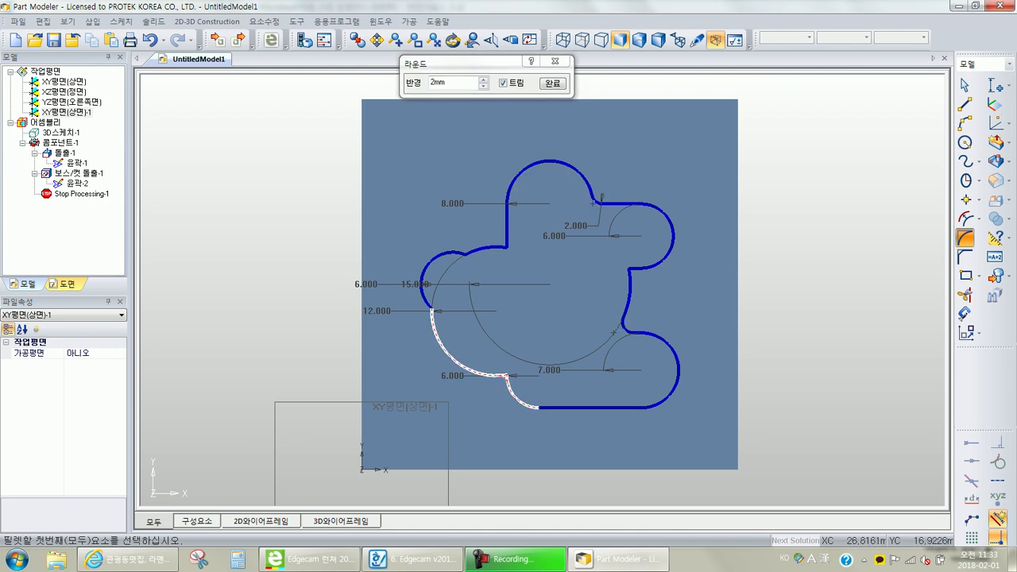
pyautogui.click(506, 379)
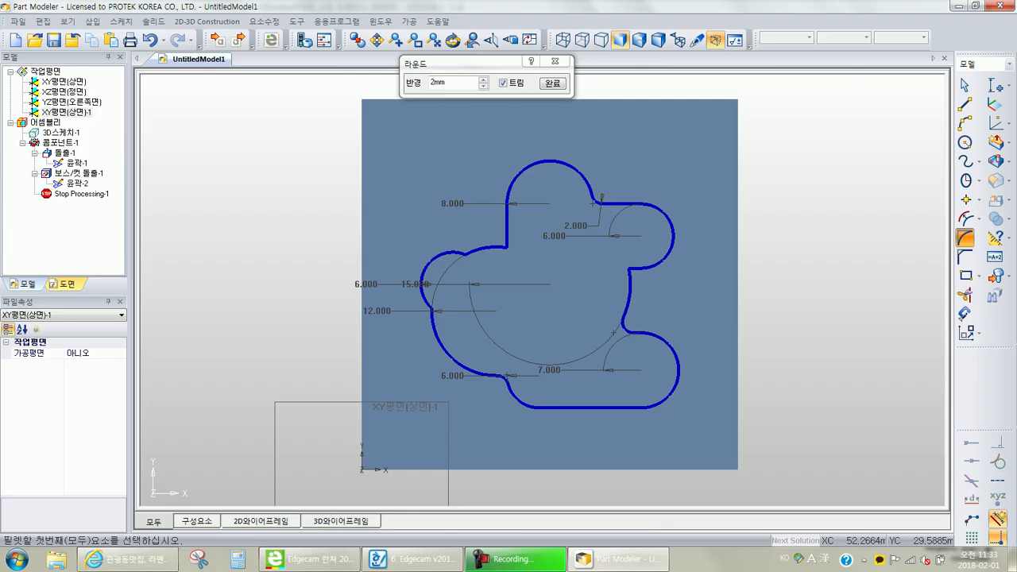
# Start a Boss/Cut extrusion from the closed pocket contour and set its type to cut
pyautogui.moveTo(655, 362); pyautogui.dragTo(656, 314, button='middle')
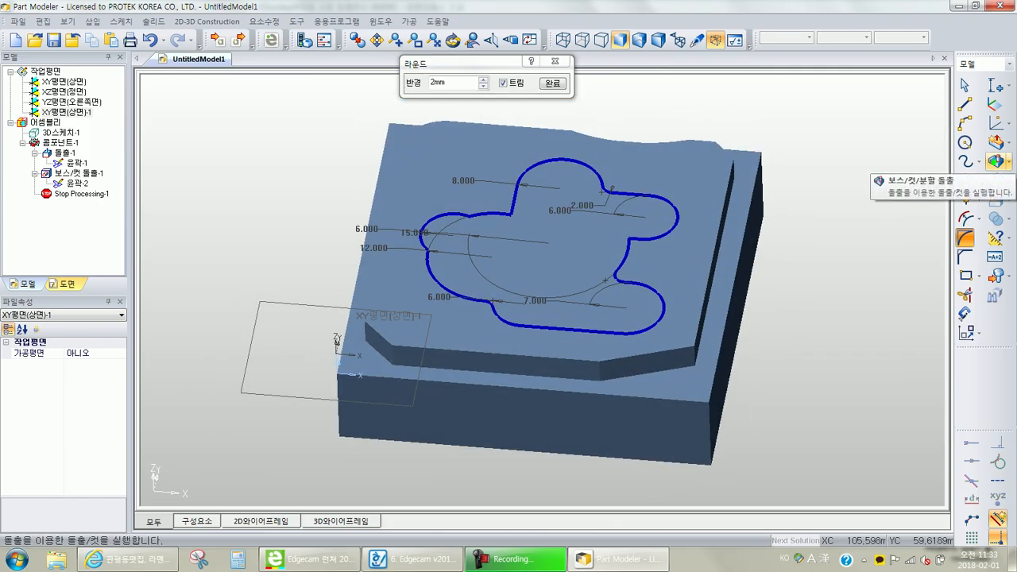
pyautogui.press('r')
pyautogui.keyDown('shift'); pyautogui.moveTo(979, 171); pyautogui.dragTo(1016, 172); pyautogui.keyUp('shift')
pyautogui.press('Escape')
pyautogui.click(994, 161)
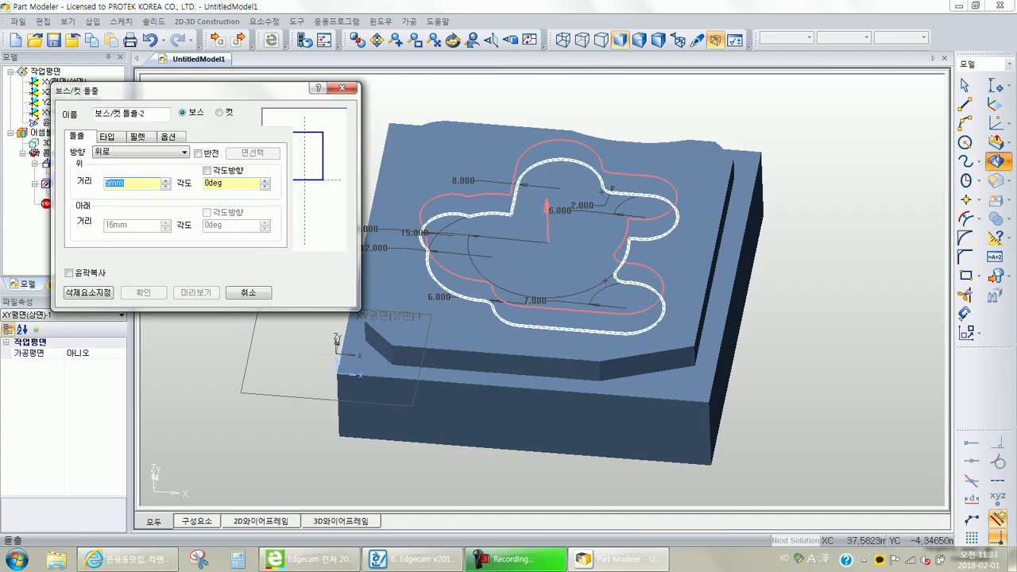
pyautogui.click(123, 183)
pyautogui.click(220, 112)
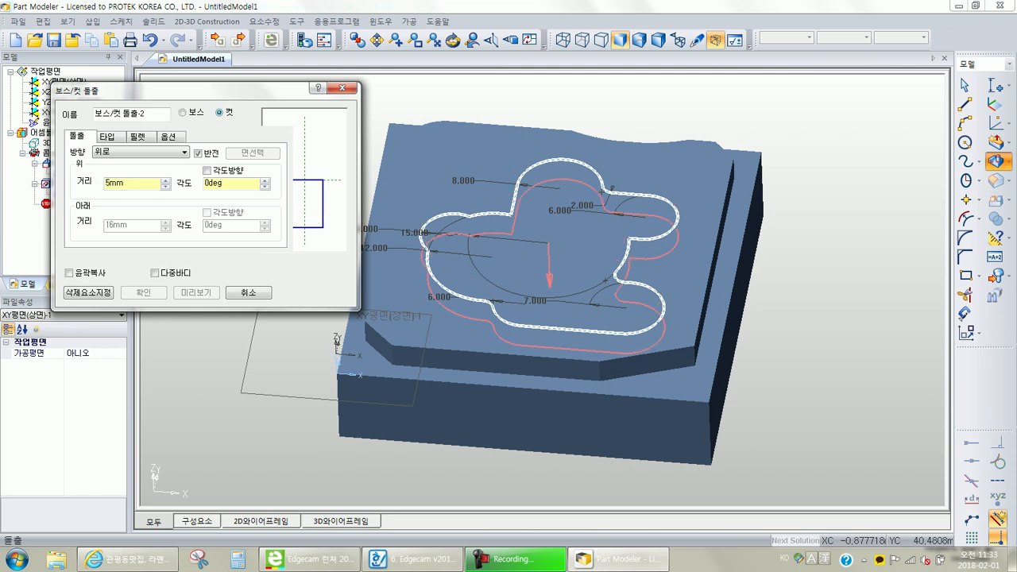
pyautogui.moveTo(557, 318); pyautogui.dragTo(651, 306, button='middle')
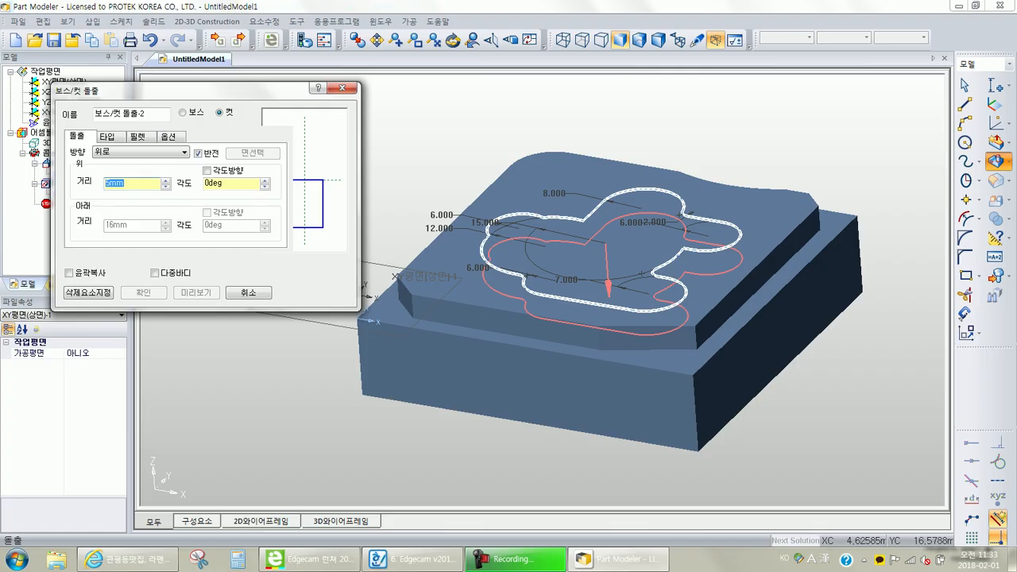
# Set the pocket cut's distance to 4 mm, enable the multi-body option and create the cut
pyautogui.write('4')
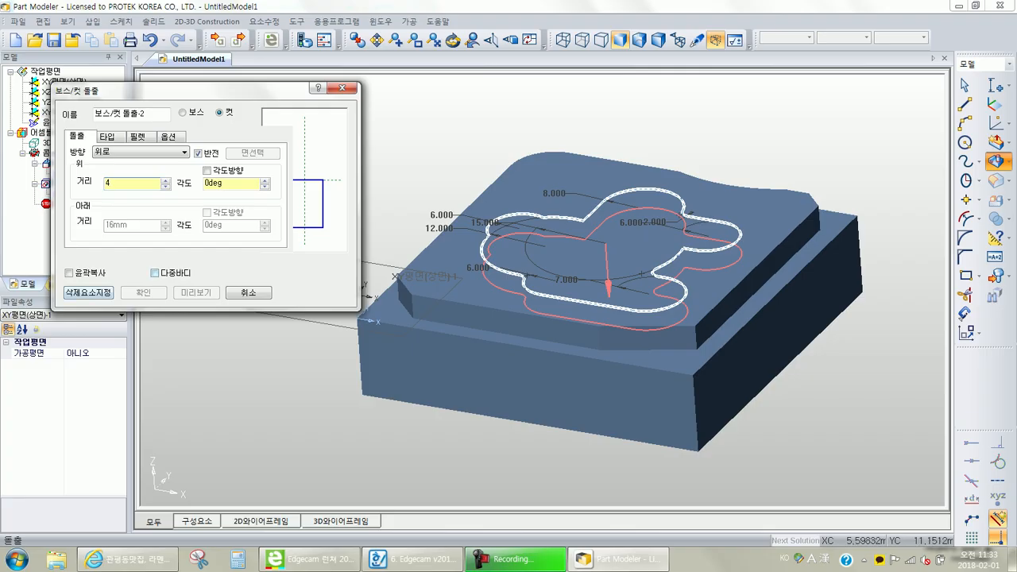
pyautogui.click(154, 273)
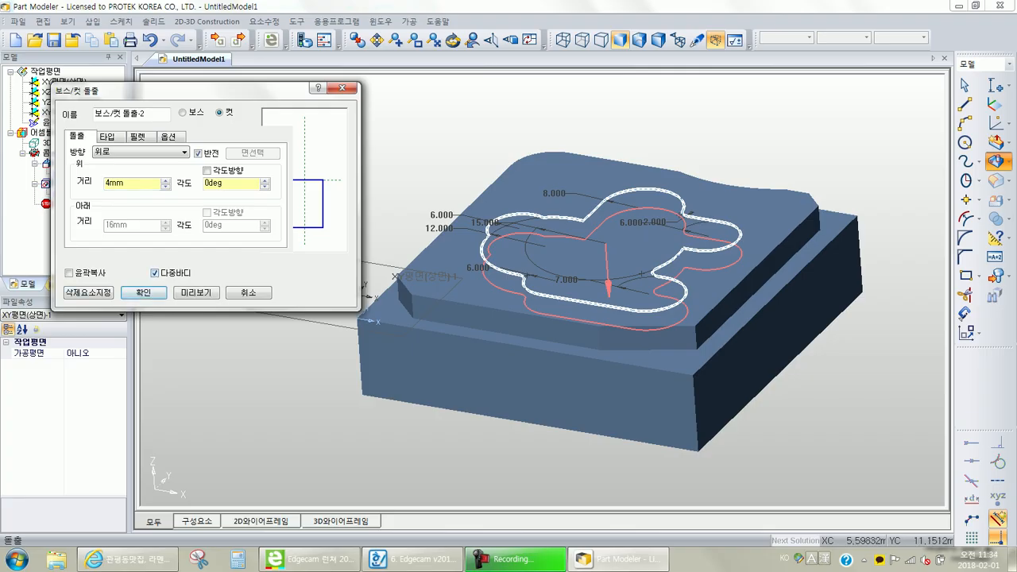
pyautogui.click(155, 272)
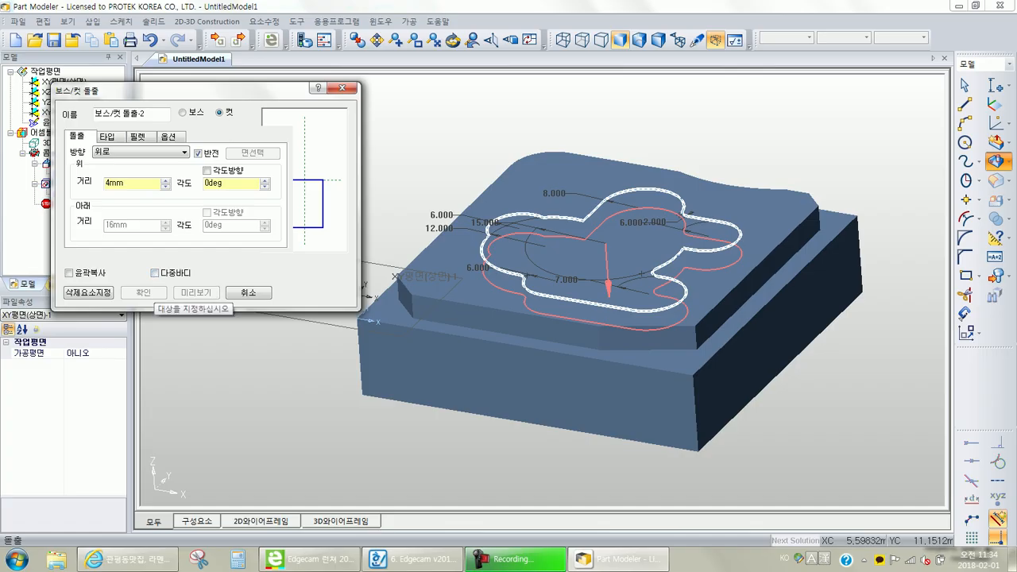
pyautogui.click(154, 272)
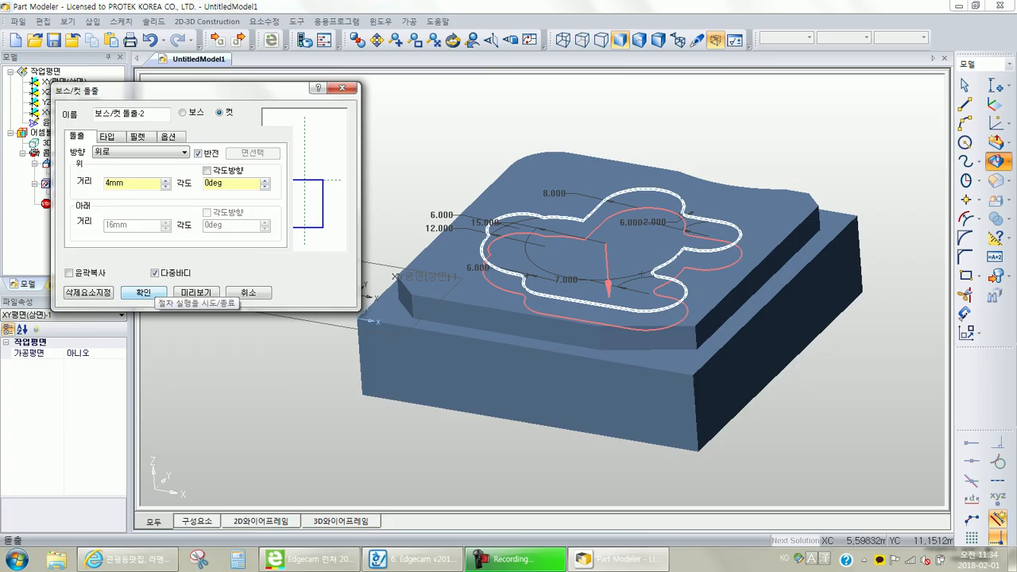
pyautogui.click(144, 291)
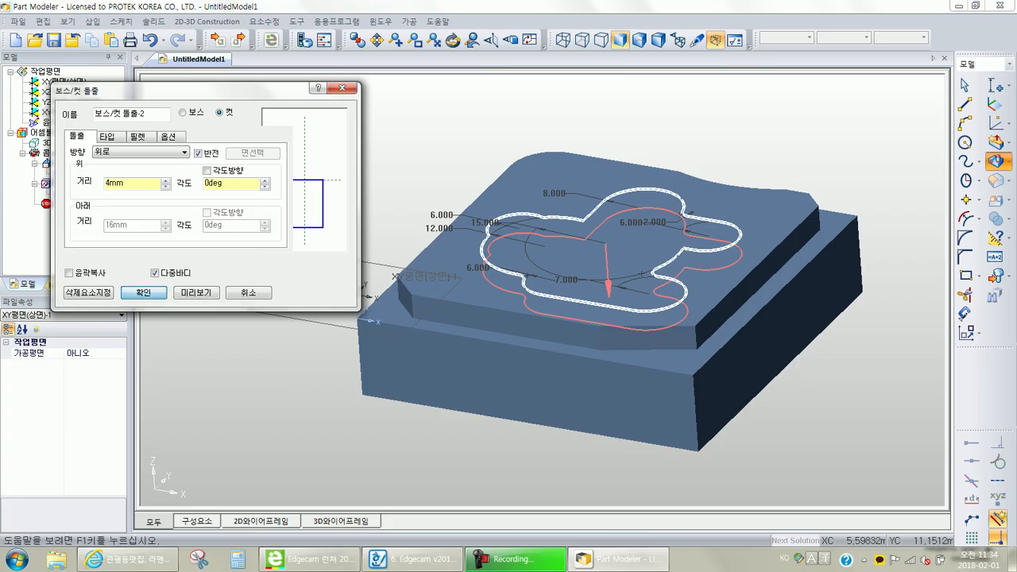
pyautogui.moveTo(584, 278); pyautogui.dragTo(584, 360, button='middle')
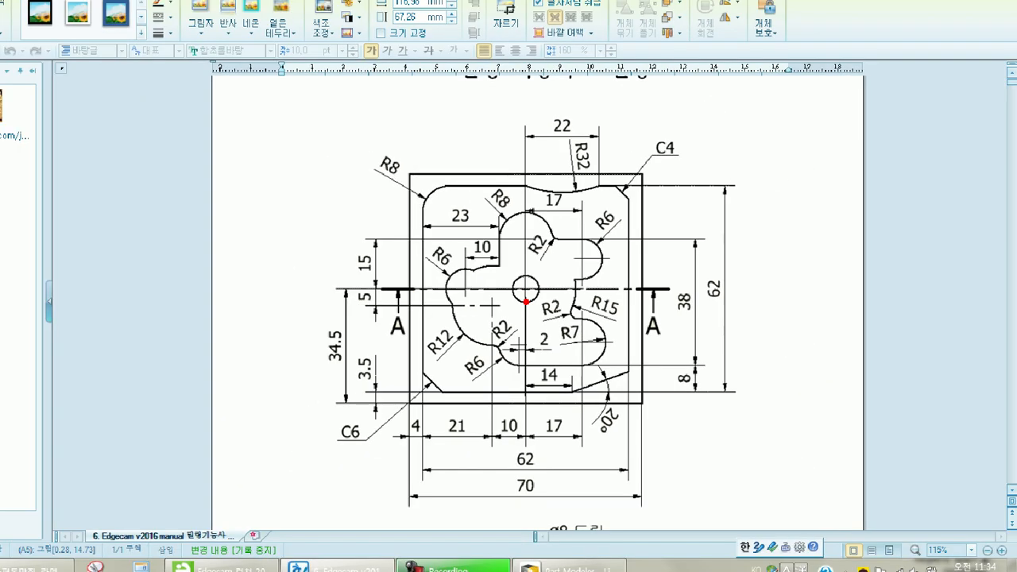
# Examine the center hole in the manual's plan view and section A-A for its position, diameter and depth
pyautogui.scroll(-3, 508, 318)
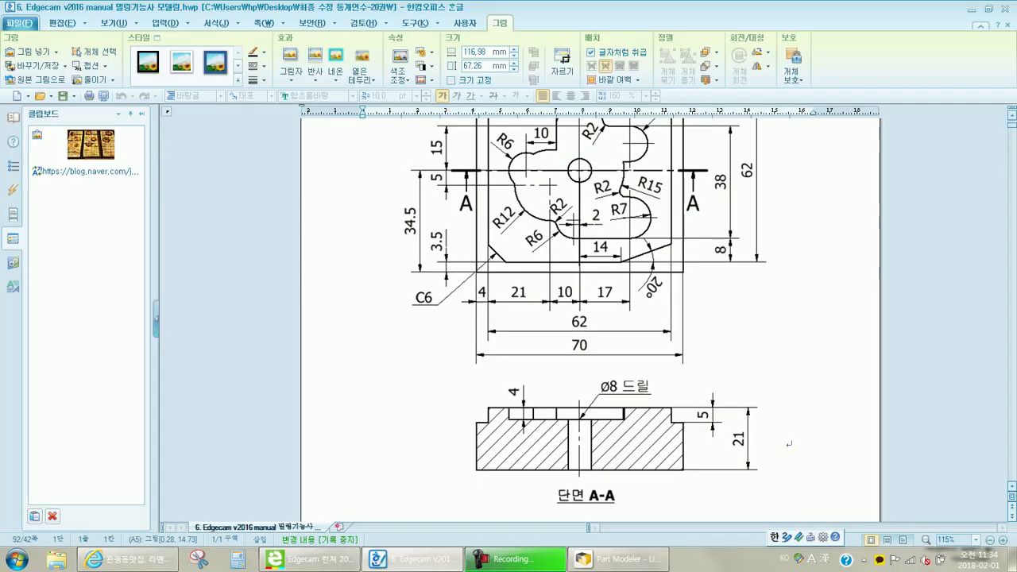
pyautogui.moveTo(495, 113); pyautogui.dragTo(553, 164)
pyautogui.keyDown('ctrl'); pyautogui.moveTo(603, 197); pyautogui.dragTo(601, 190); pyautogui.keyUp('ctrl')
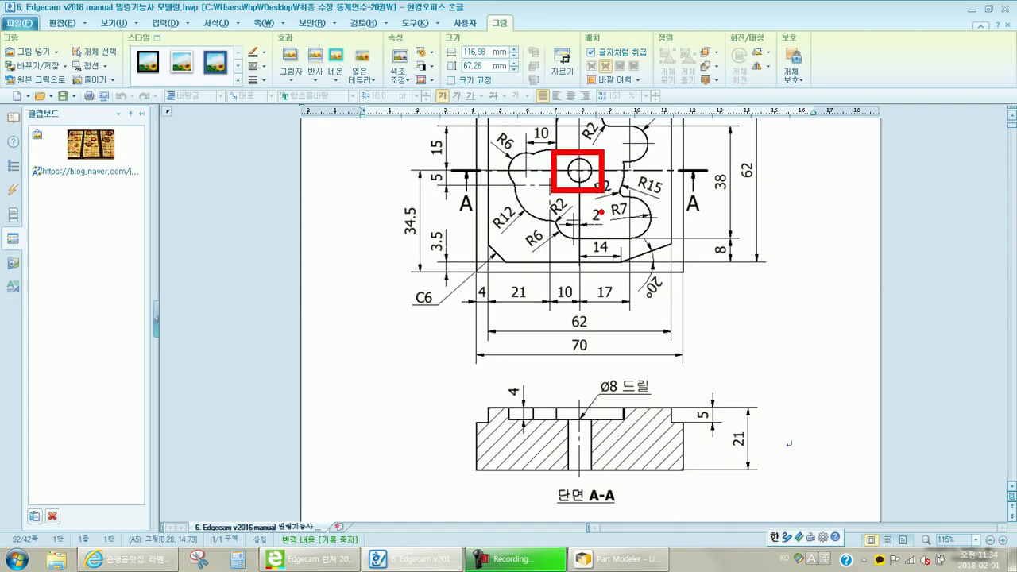
pyautogui.keyDown('ctrl'); pyautogui.moveTo(575, 367); pyautogui.dragTo(608, 377); pyautogui.keyUp('ctrl')
pyautogui.hotkey('ctrl', 'z')
pyautogui.keyDown('ctrl'); pyautogui.moveTo(545, 360); pyautogui.dragTo(652, 481); pyautogui.keyUp('ctrl')
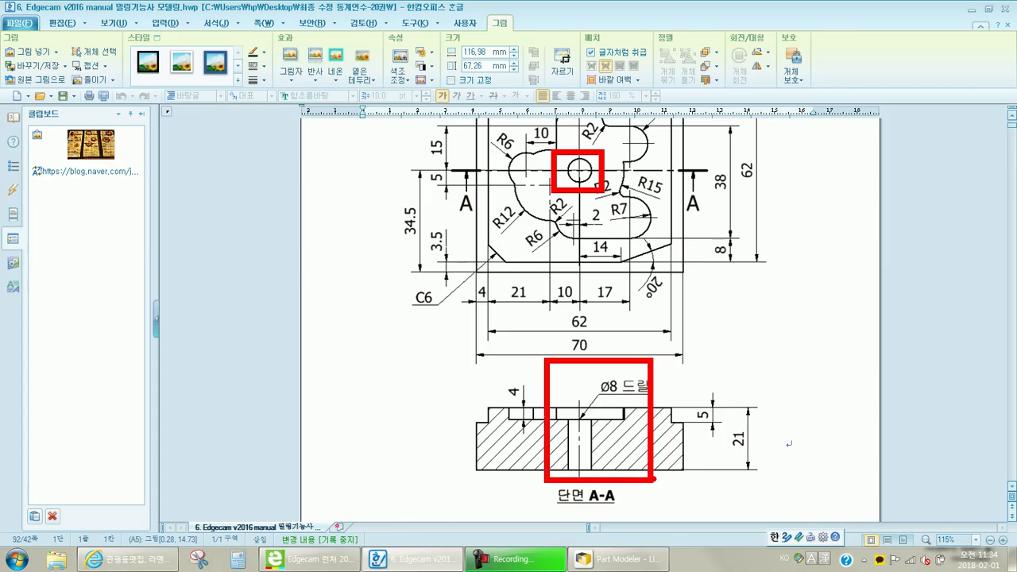
pyautogui.press('Escape')
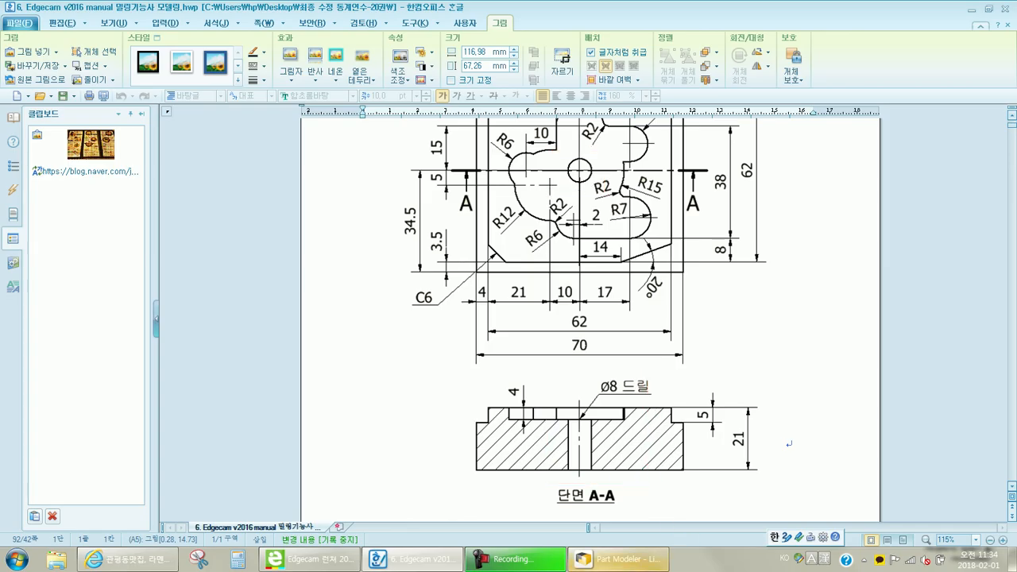
# Switch back to Part Modeler and make the XY평면(상면)-1 work plane active
pyautogui.click(589, 566)
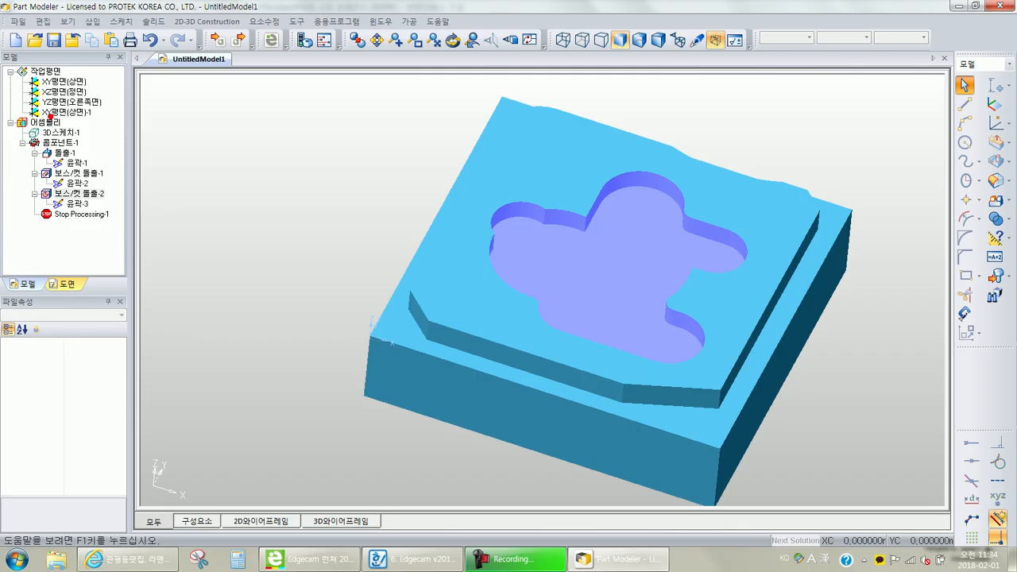
pyautogui.moveTo(23, 121)
pyautogui.mouseDown()
pyautogui.moveTo(94, 119)
pyautogui.moveTo(22, 122)
pyautogui.mouseUp()
pyautogui.click(67, 112)
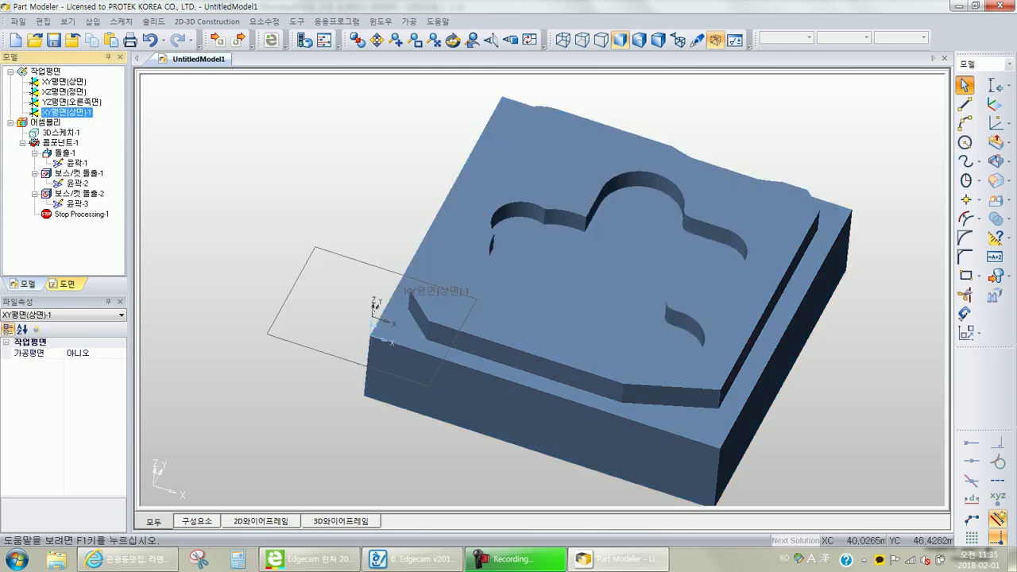
# Draw a circle of radius 4 mm centered at X 35, Y 34.5 on the active work plane
pyautogui.click(965, 142)
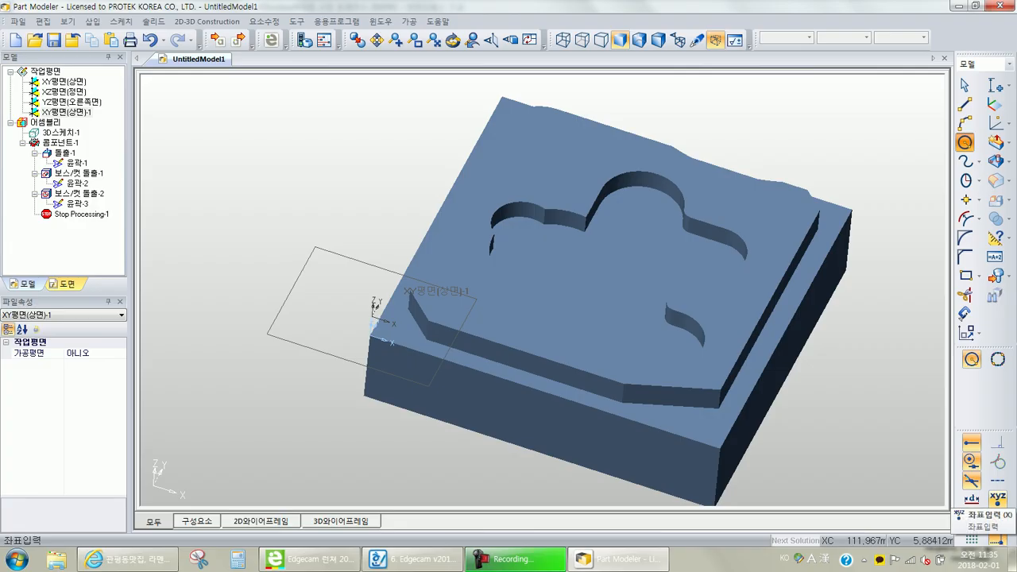
pyautogui.click(999, 499)
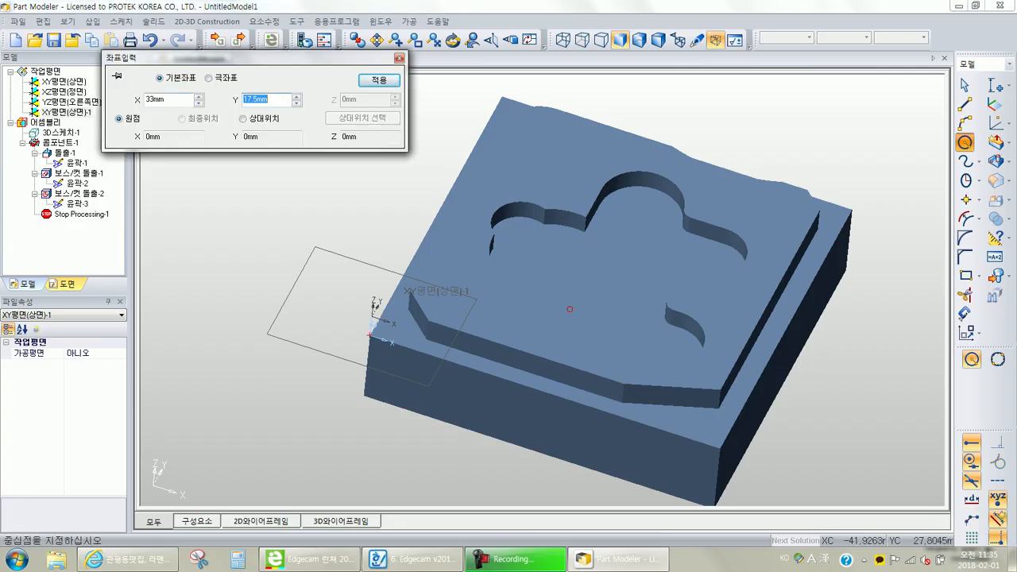
pyautogui.press('Tab')
pyautogui.write('35')
pyautogui.press('Tab')
pyautogui.write('34.5')
pyautogui.press('Return')
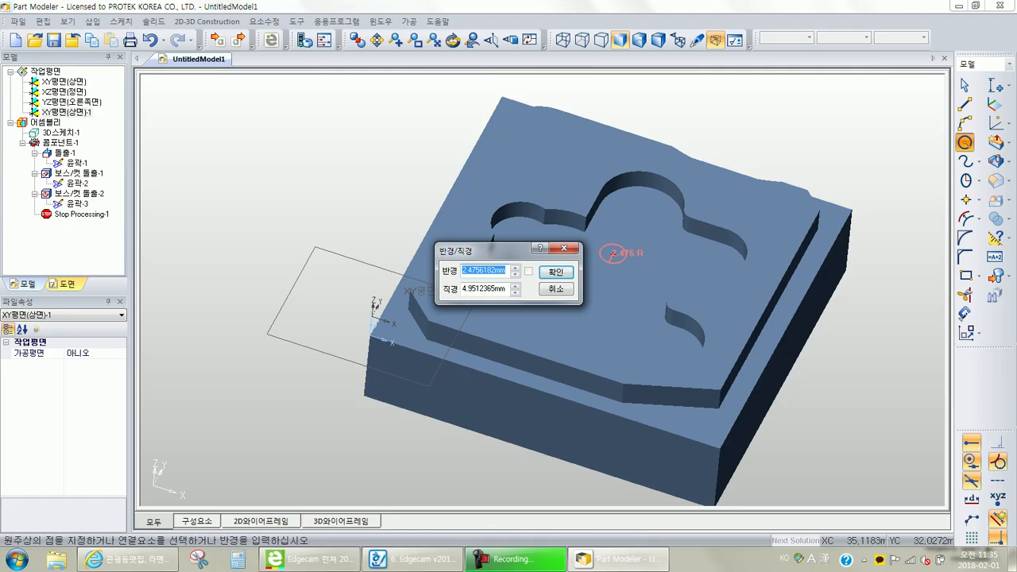
pyautogui.write('4')
pyautogui.press('Return')
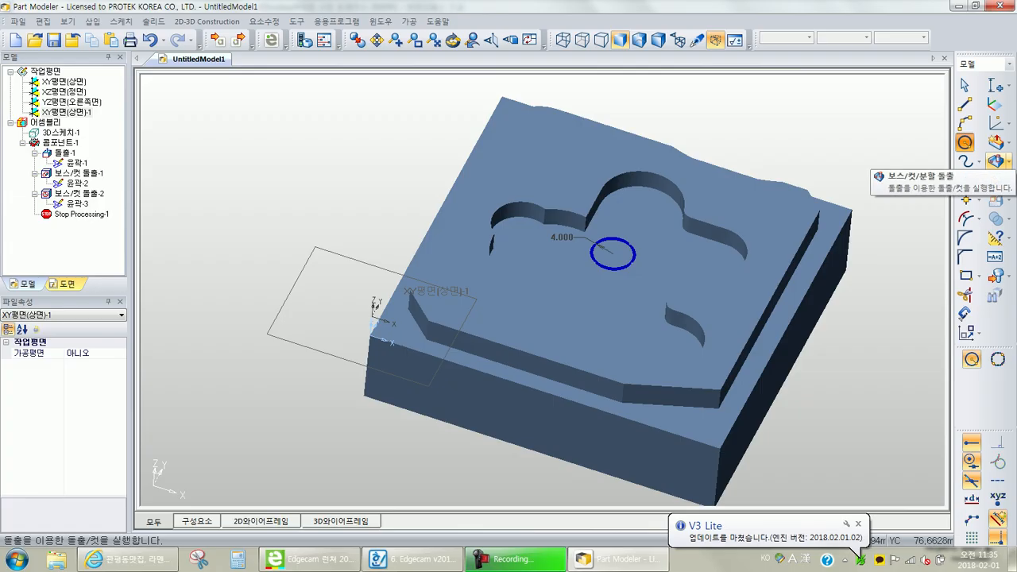
# Cut the 4 mm radius circle through the whole block using the through (관통) direction
pyautogui.click(996, 162)
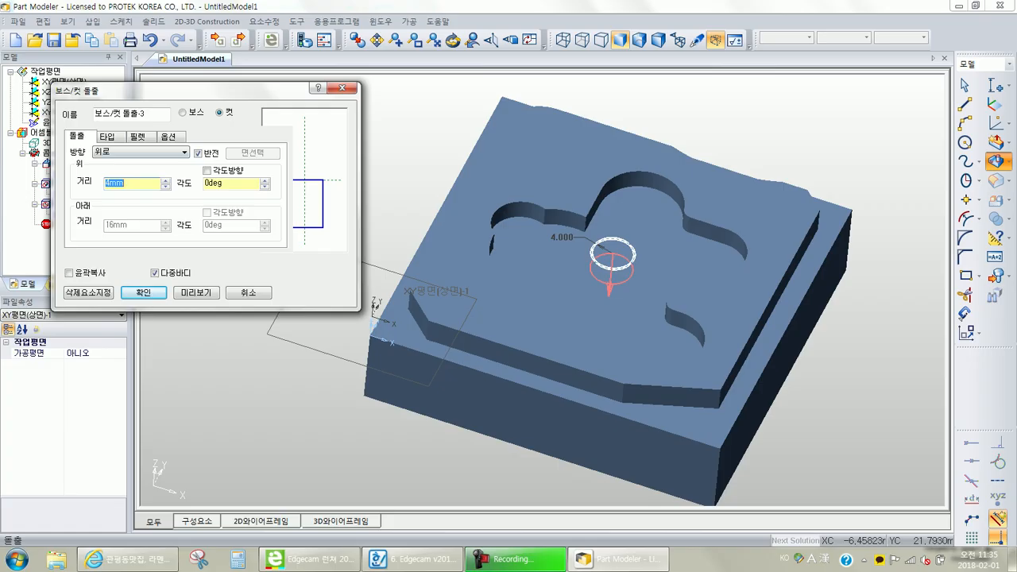
pyautogui.click(159, 152)
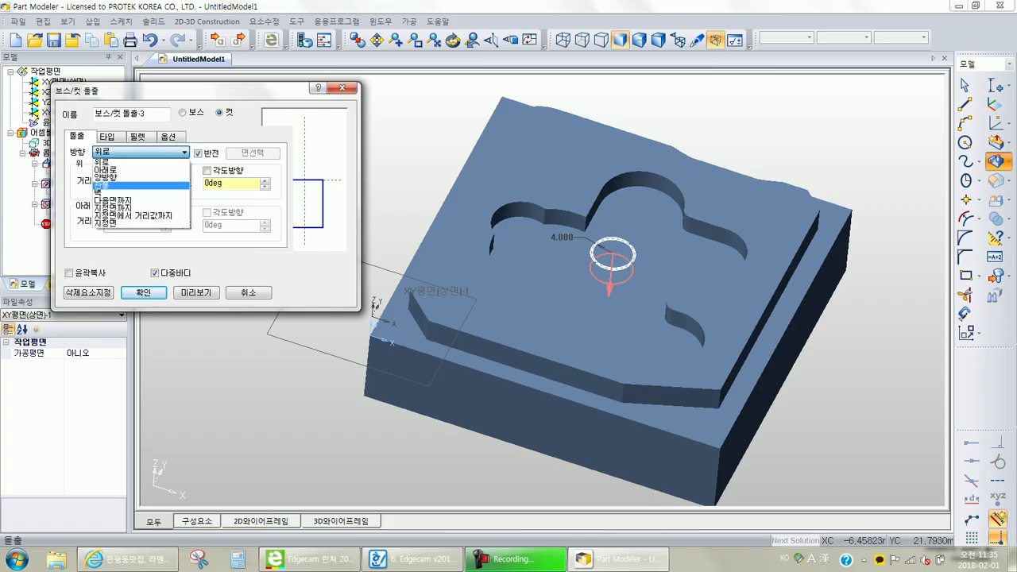
pyautogui.click(101, 186)
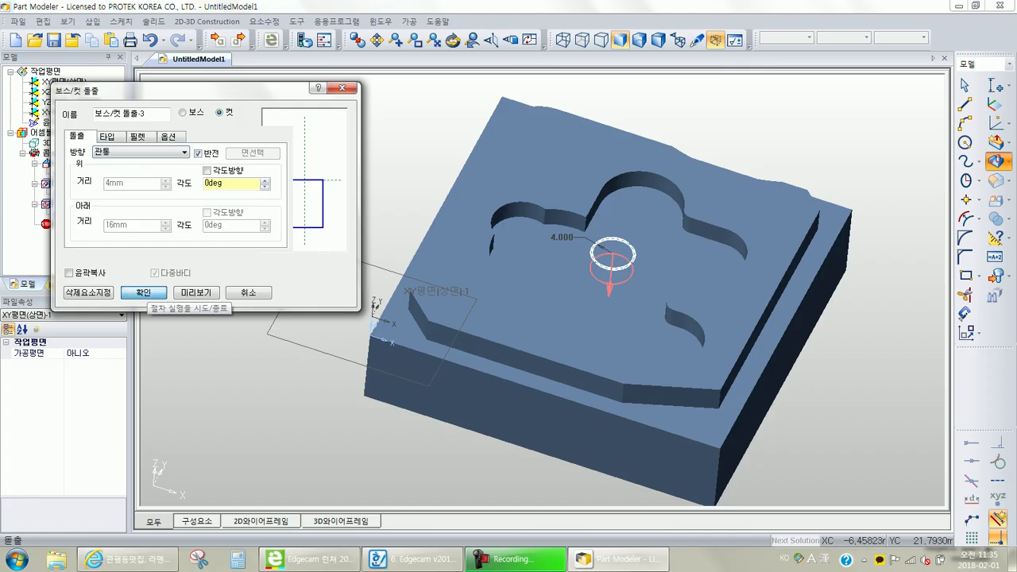
pyautogui.click(143, 293)
pyautogui.moveTo(648, 216); pyautogui.dragTo(640, 298, button='middle')
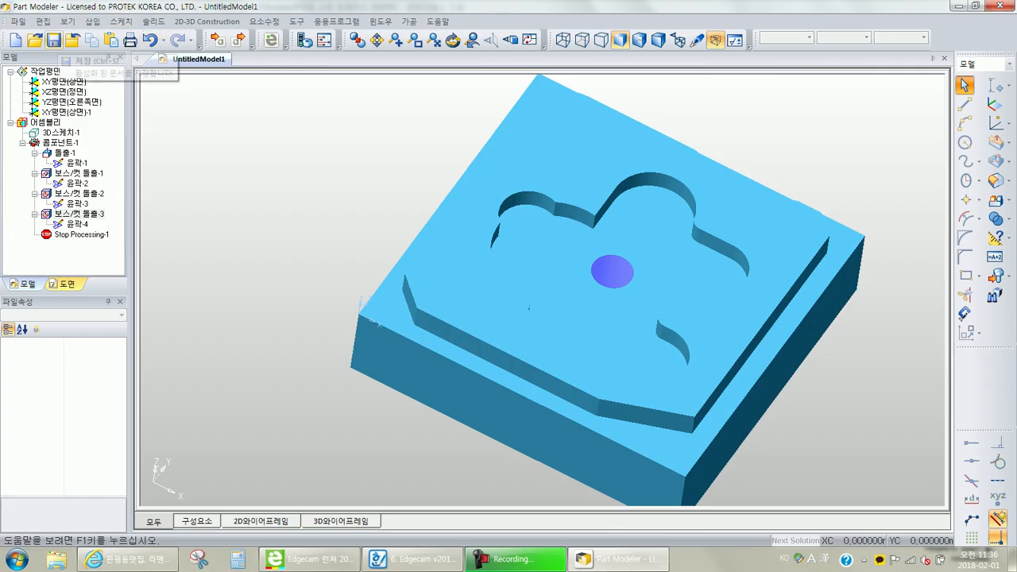
# Save the model to the desktop under the file name 밀링기능사
pyautogui.moveTo(36, 51); pyautogui.dragTo(69, 56)
pyautogui.press('Escape')
pyautogui.click(54, 41)
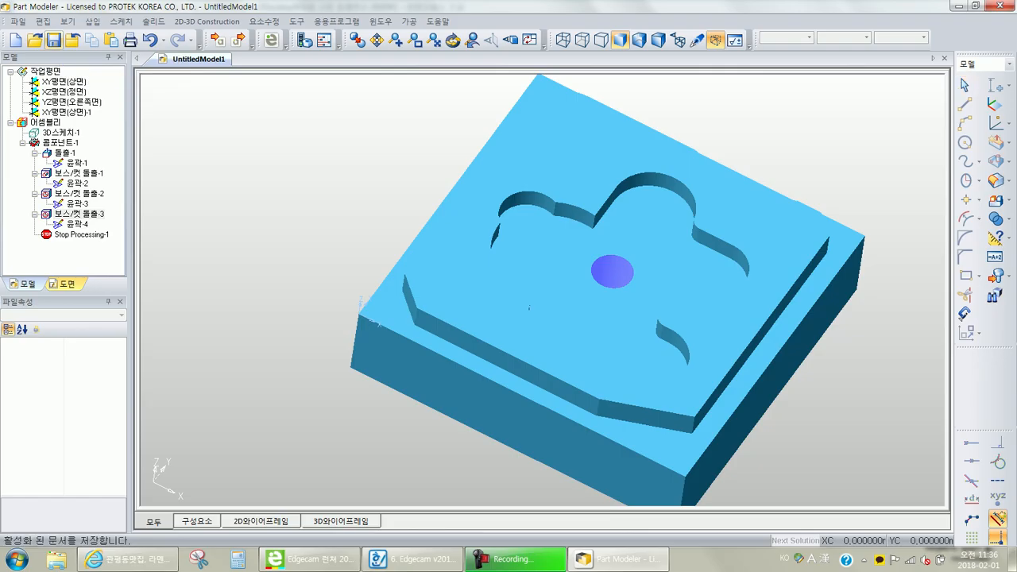
pyautogui.click(298, 246)
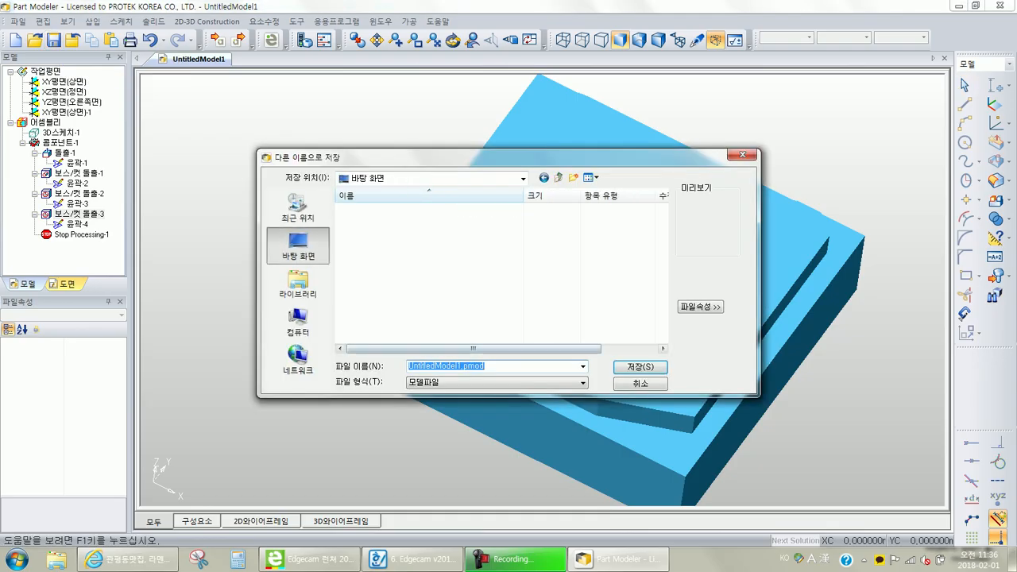
pyautogui.write('a')
pyautogui.press('BackSpace')
pyautogui.press('Hangul')
pyautogui.write('밀링')
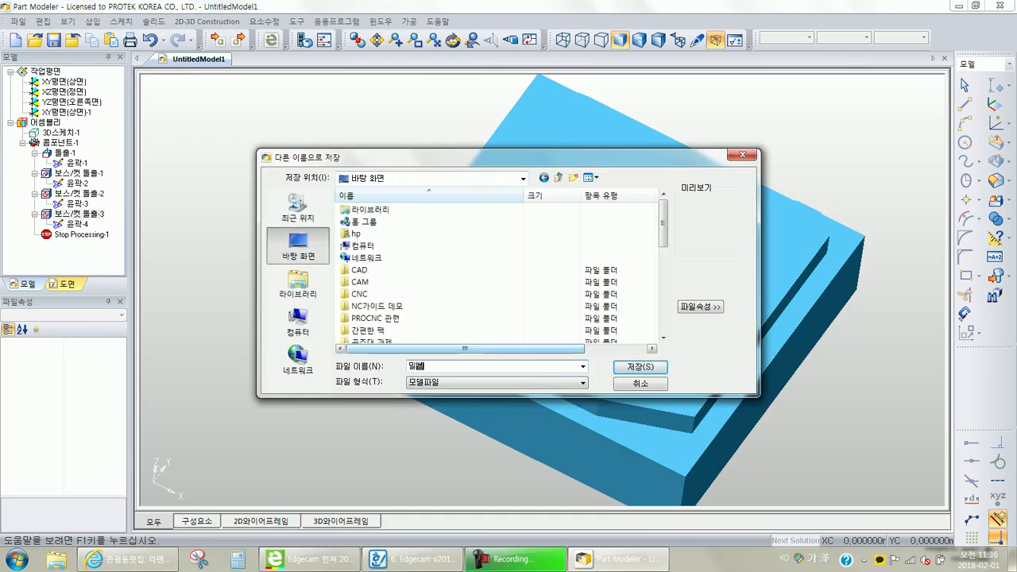
pyautogui.write('가능사')
pyautogui.moveTo(257, 265); pyautogui.dragTo(347, 265)
pyautogui.moveTo(323, 372); pyautogui.dragTo(465, 372)
pyautogui.moveTo(603, 356); pyautogui.dragTo(672, 378)
pyautogui.press('Return')
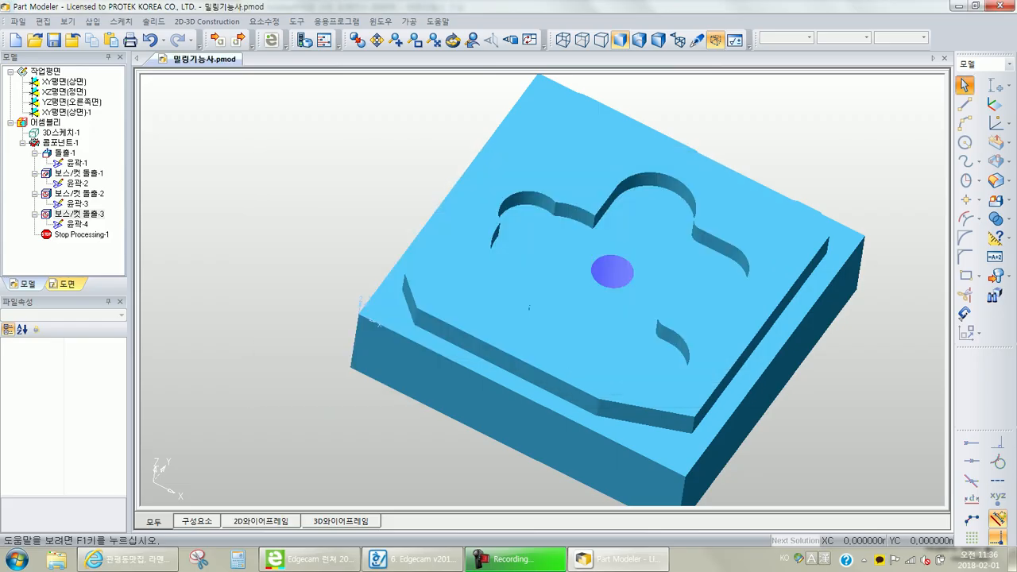